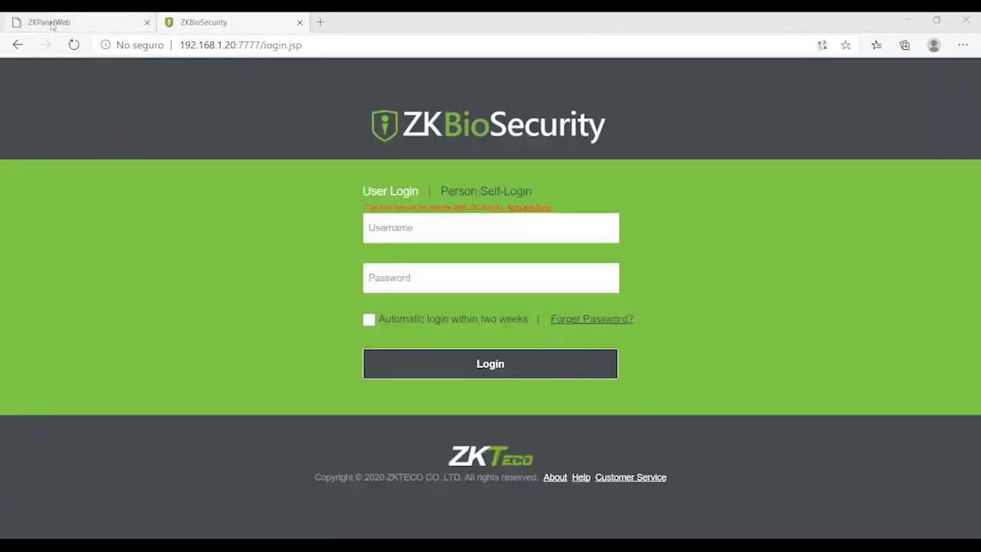
Step: Point the ZKPanelWeb tab at the controller's base address 192.168.1.201
click(51, 26)
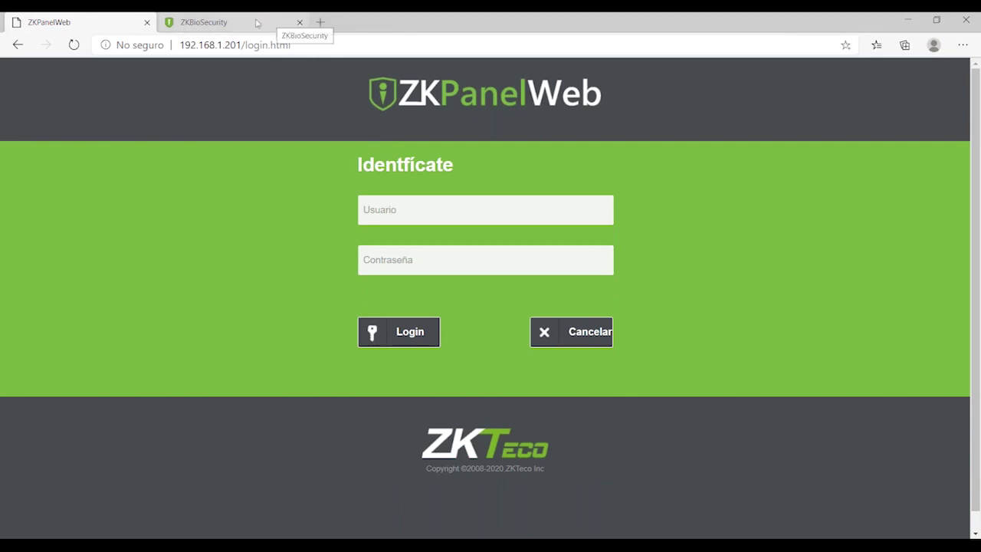
click(257, 23)
click(99, 27)
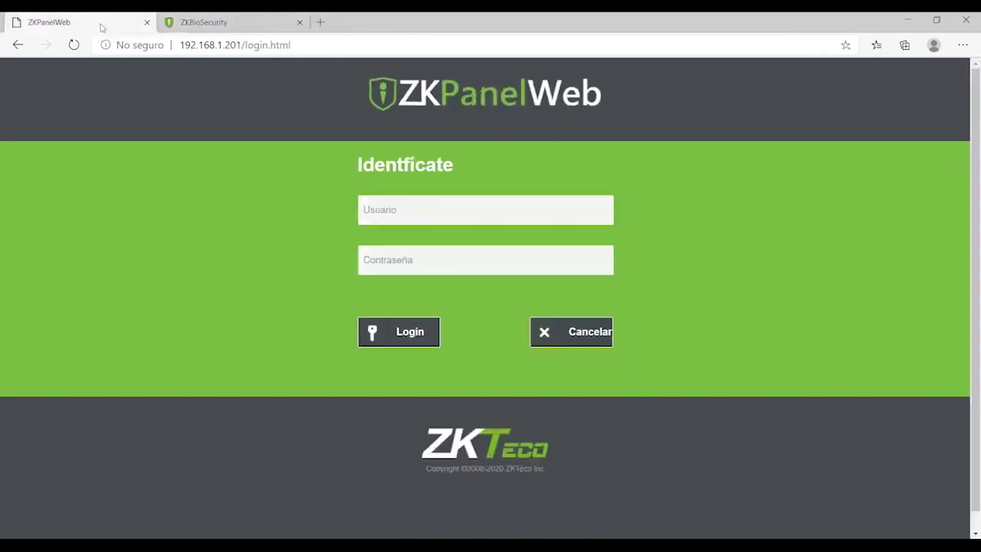
drag(244, 46, 290, 46)
key(BackSpace)
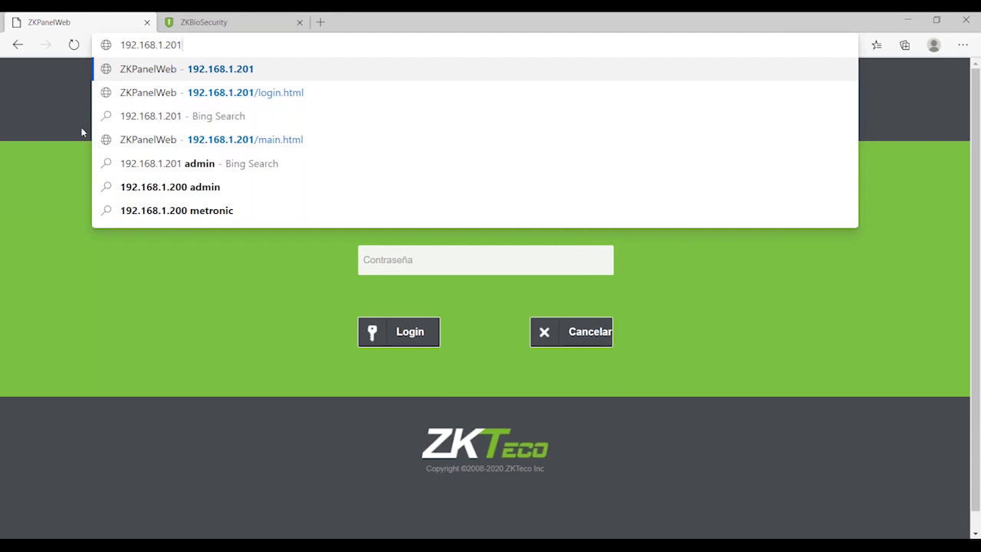
click(81, 132)
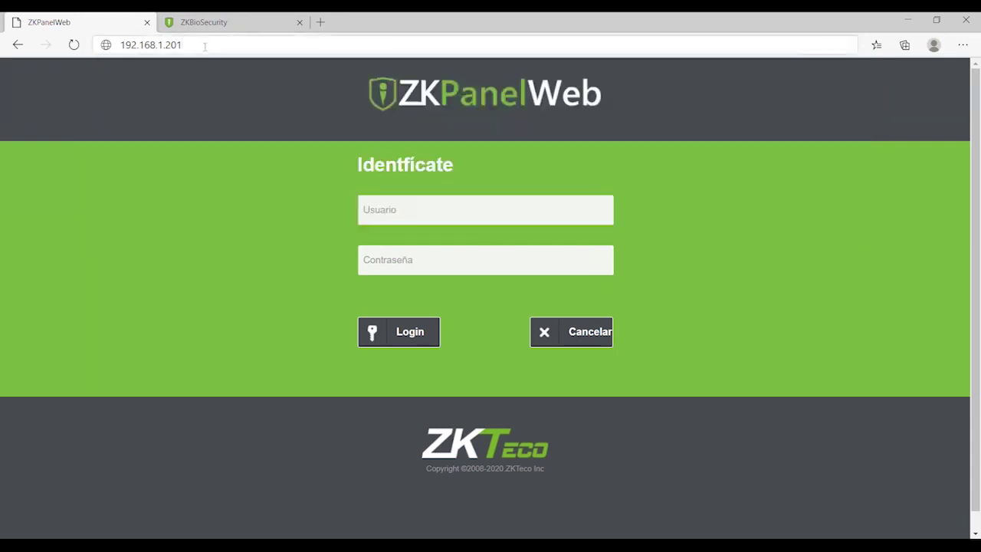
click(205, 45)
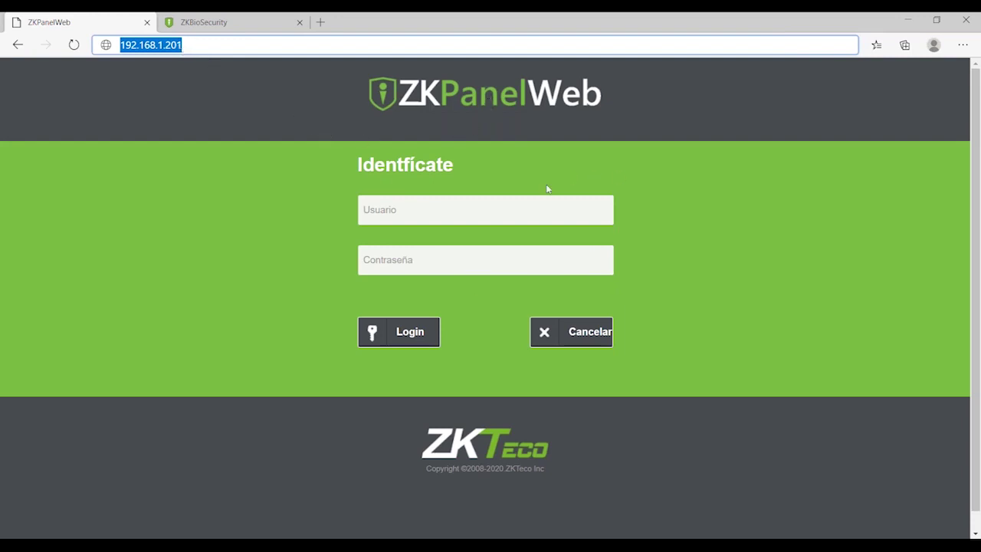
Step: Log in to the panel with the administrator username and password
click(512, 209)
text(admi)
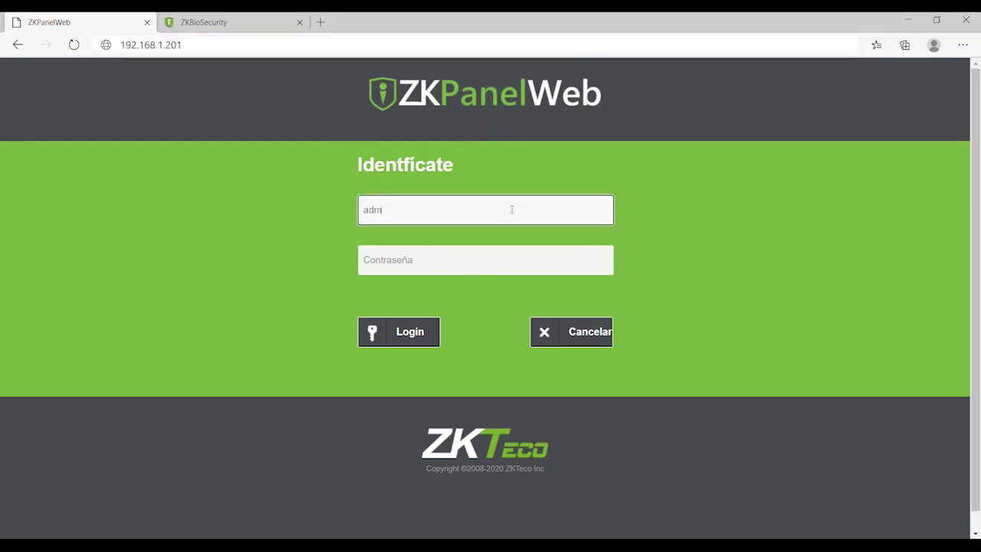
key(BackSpace)
key(BackSpace)
text(min)
key(Tab)
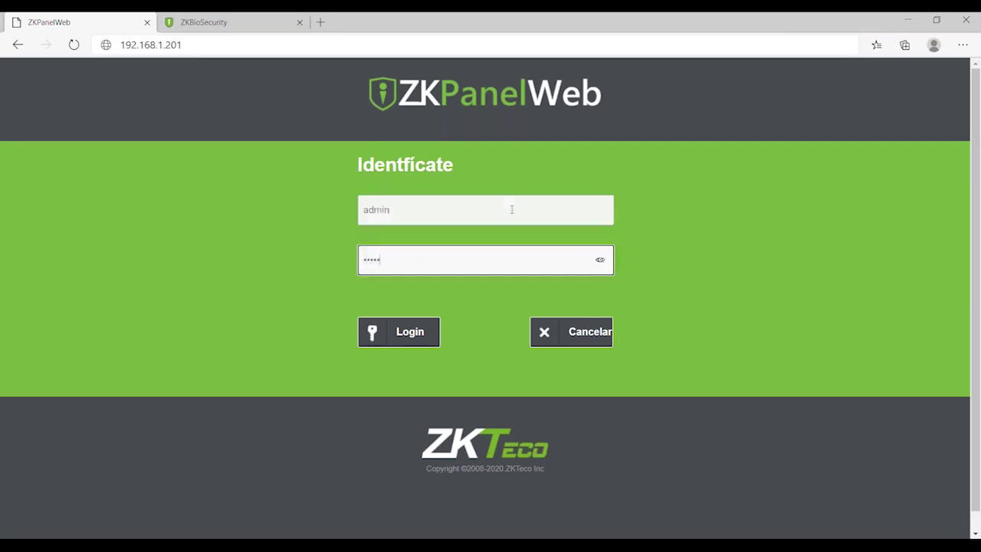
key(Return)
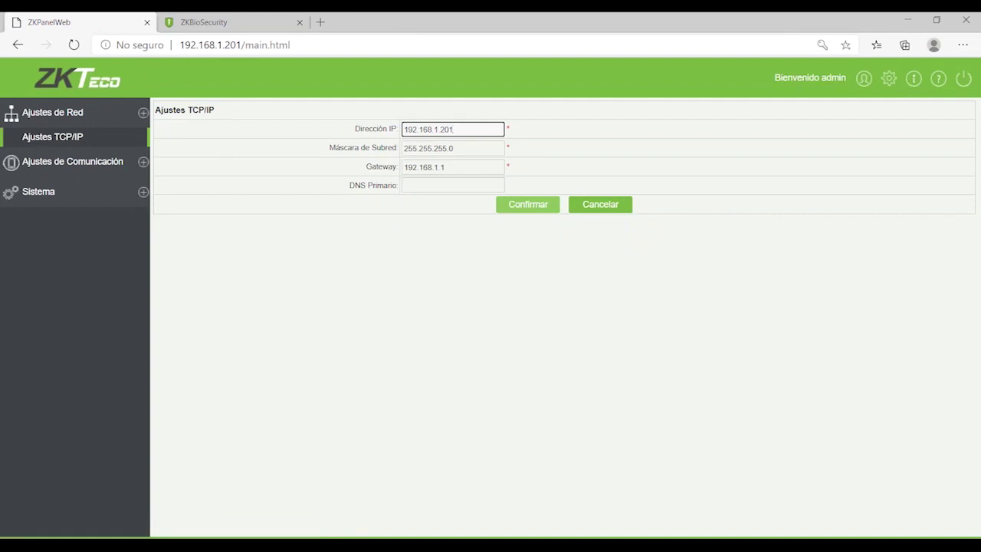
Step: Open Ajustes PUSH under Ajustes de Comunicación, showing server 192.168.1.20 on port 7777
click(73, 135)
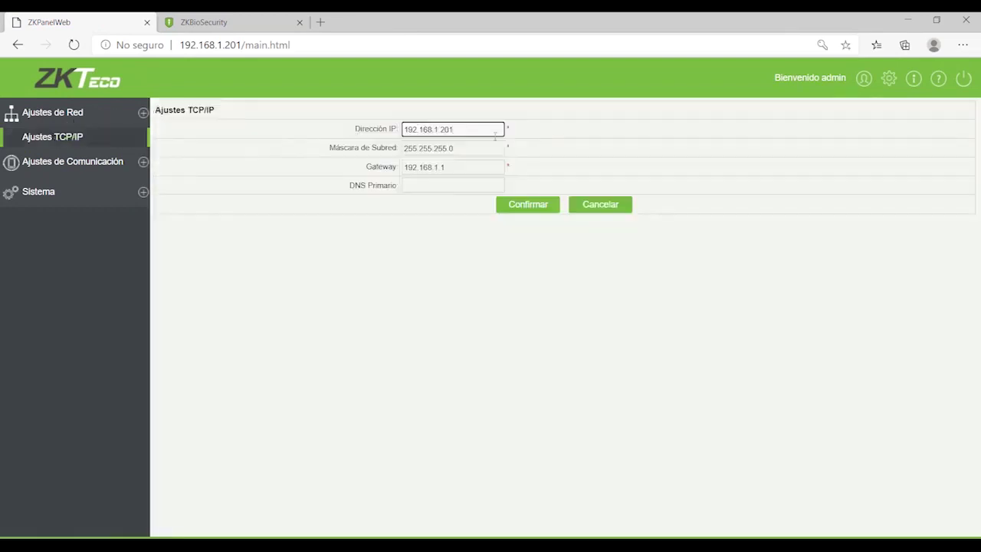
click(50, 162)
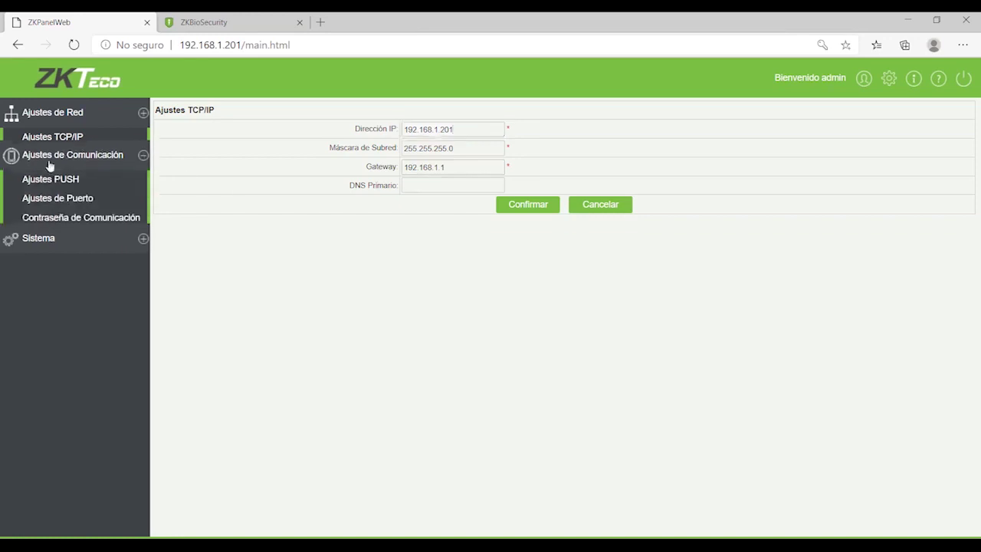
click(48, 171)
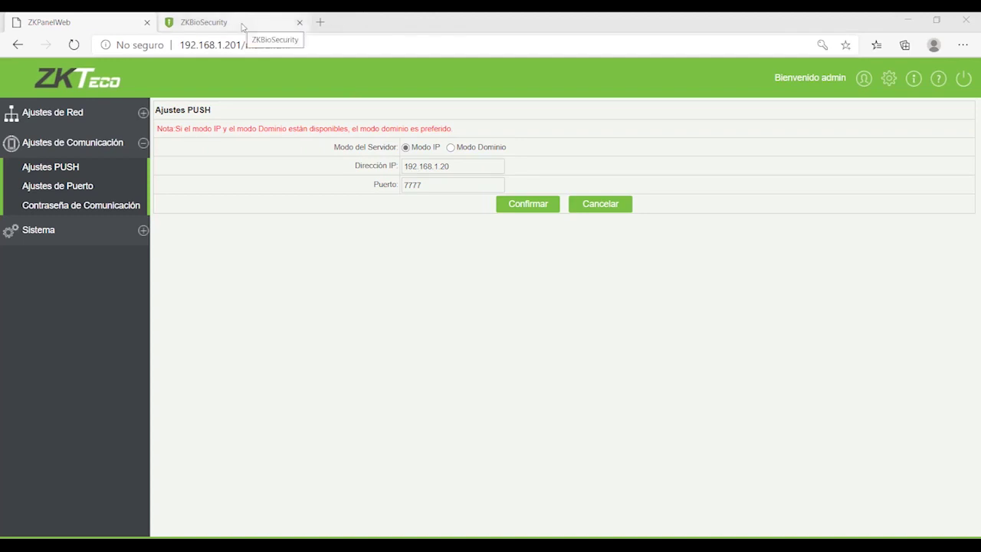
Step: Check the ZKBioSecurity server IP 192.168.1.20 in the other tab's address
click(243, 25)
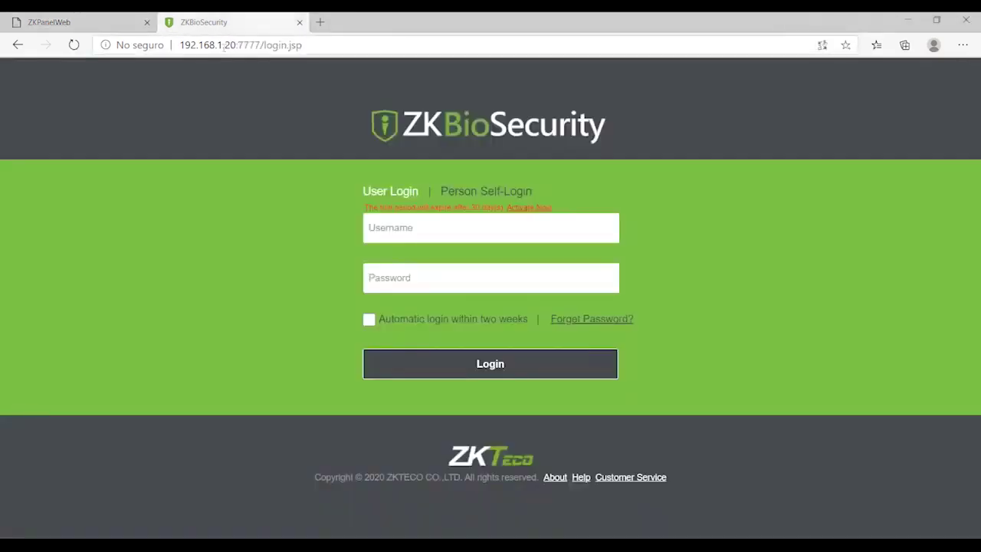
drag(235, 44, 179, 45)
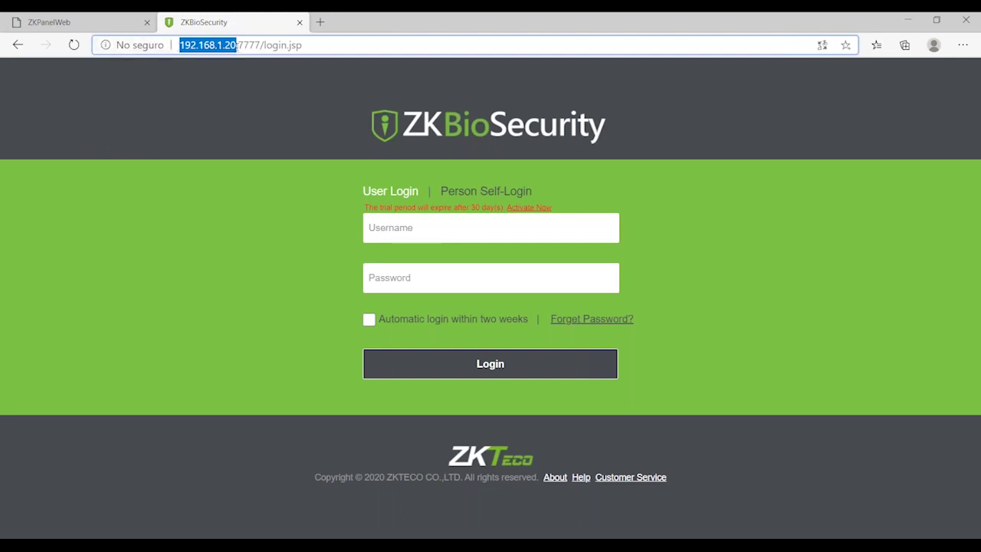
click(237, 44)
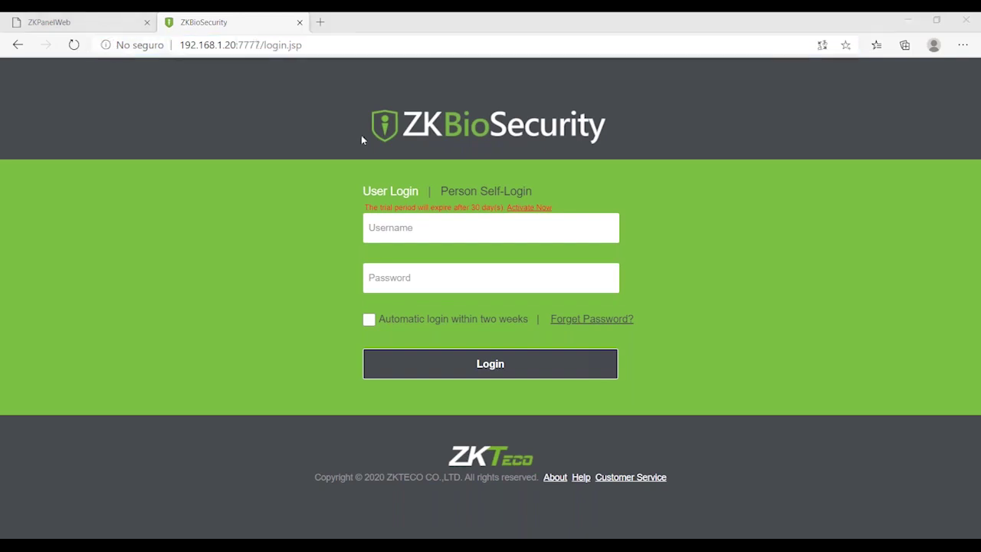
Step: Save the PUSH settings with Confirmar and return to the ZKBioSecurity login page
click(76, 22)
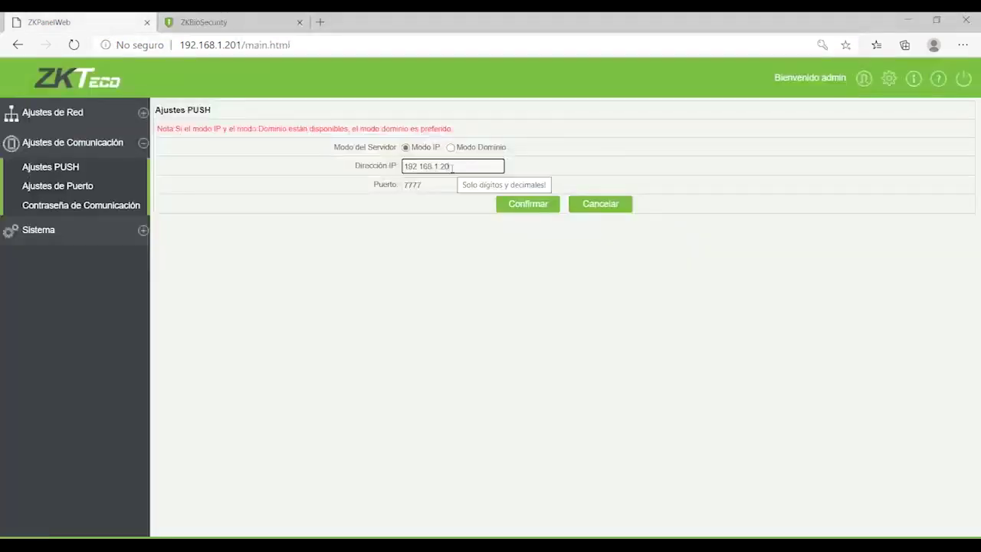
click(532, 204)
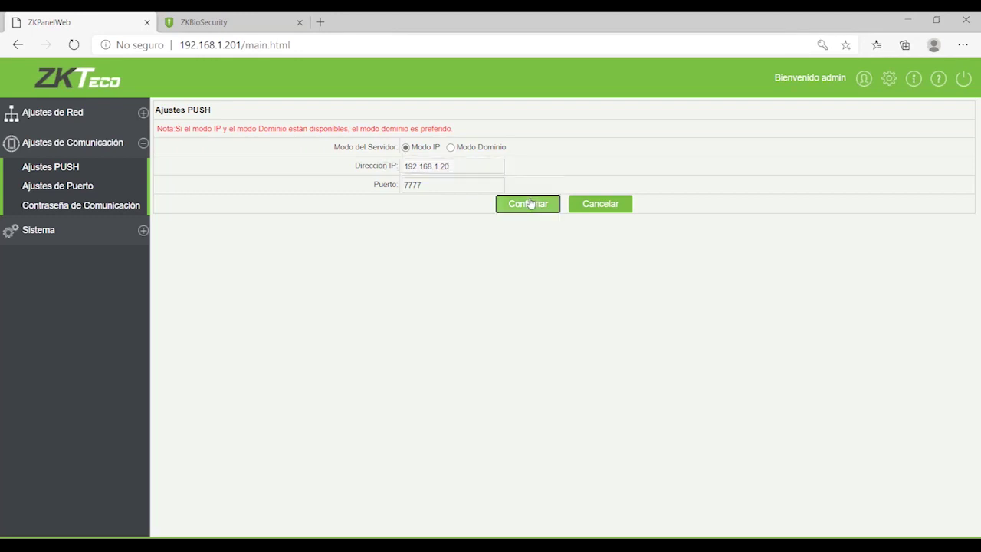
click(496, 283)
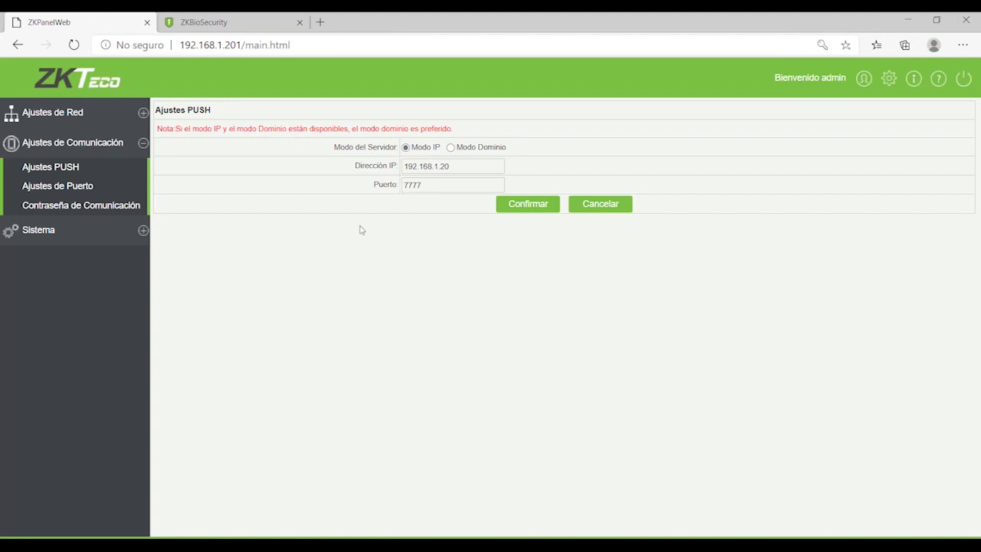
click(230, 21)
click(414, 227)
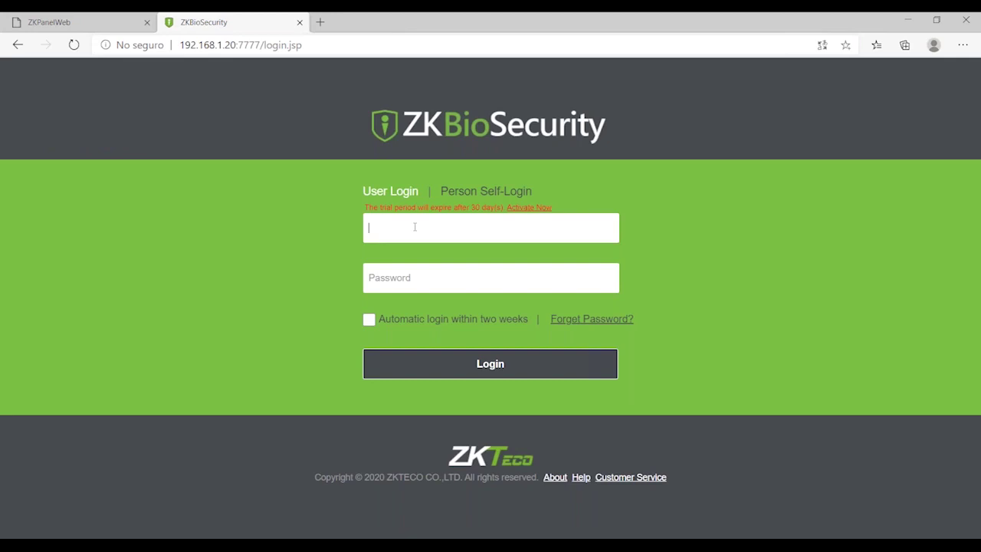
Step: Enter the administrator username and password and attempt the ZKBioSecurity login
key(Tab)
key(Return)
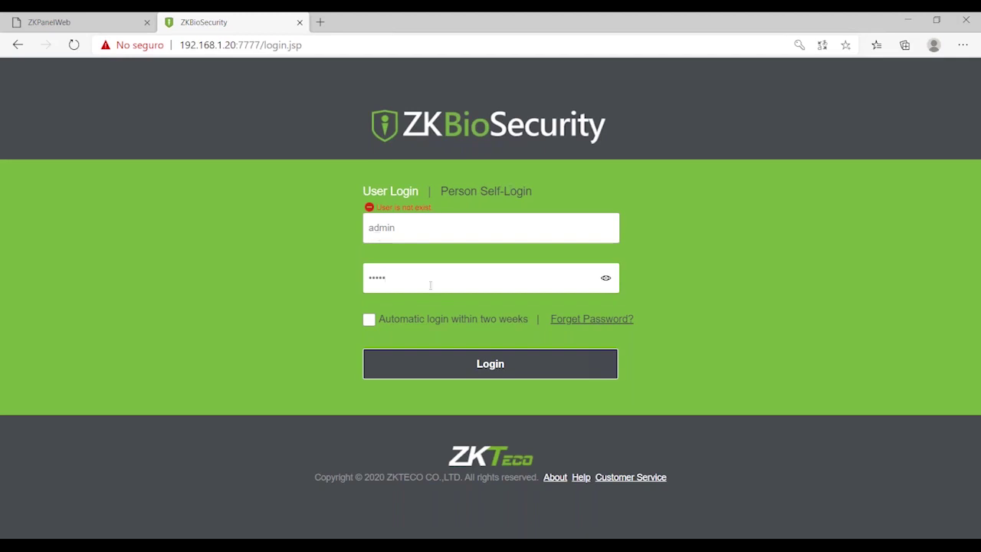
key(ctrl+a)
click(467, 374)
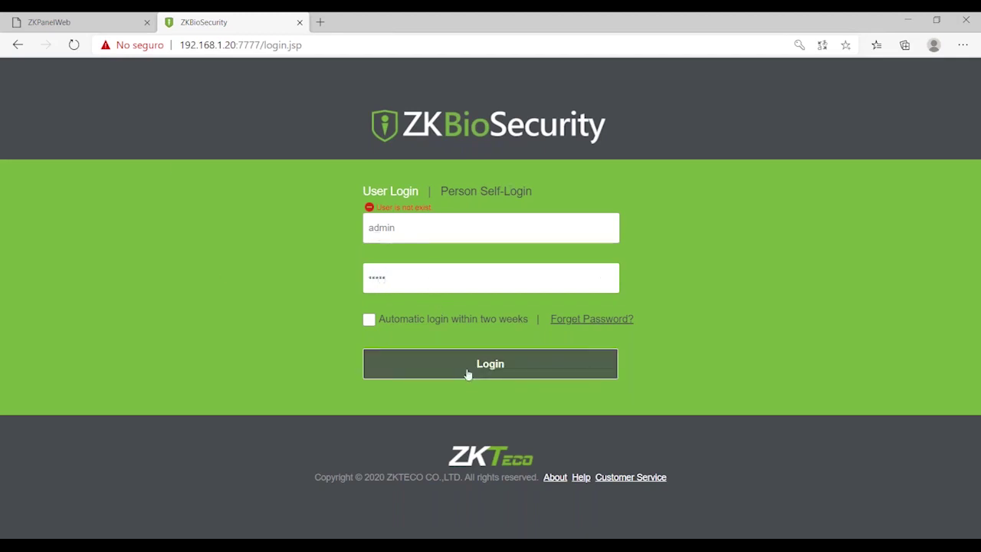
Step: Re-enter the administrator credentials and log in again after the error
click(84, 22)
click(230, 22)
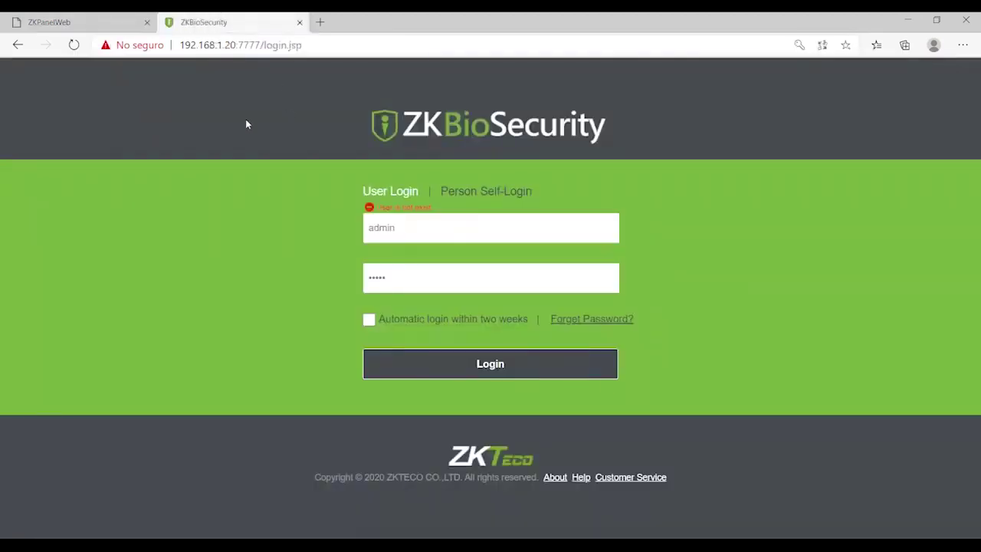
click(430, 230)
key(ctrl+a)
key(Tab)
key(Return)
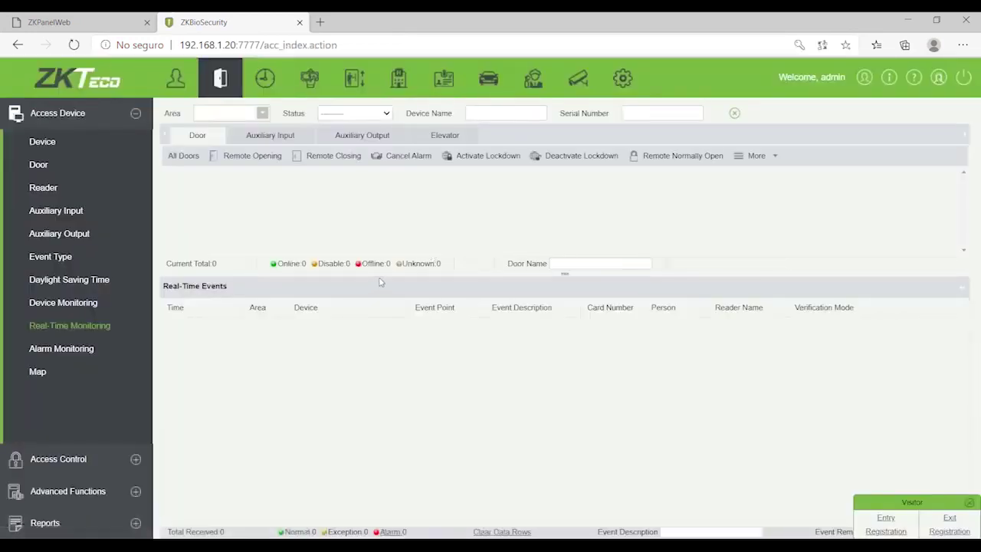
Step: Load the Access module and open its Device list under Access Device
click(222, 83)
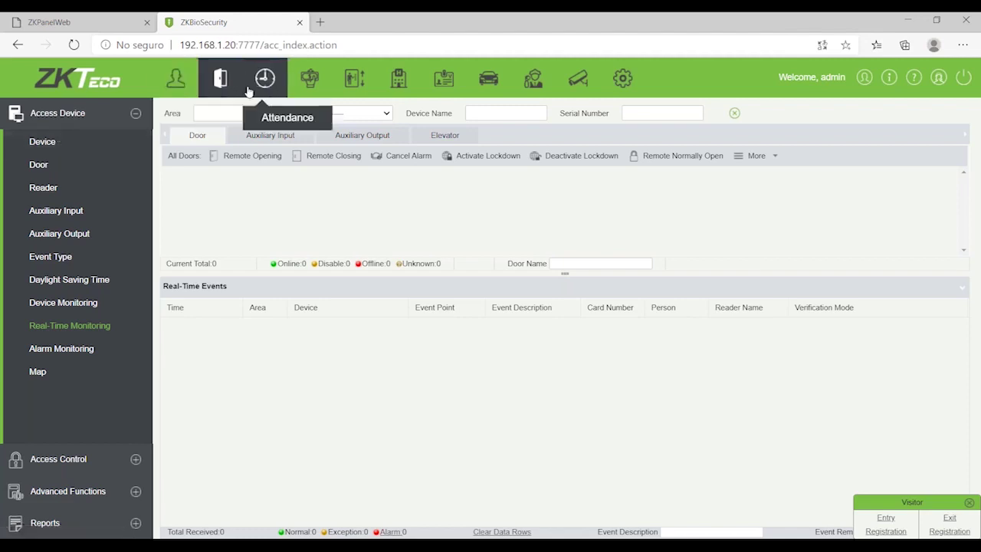
click(97, 26)
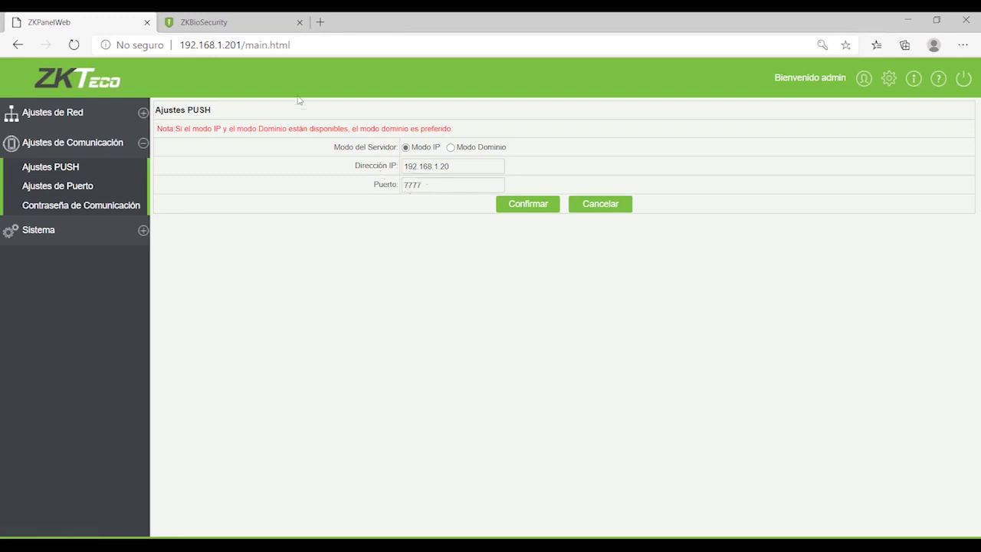
click(240, 25)
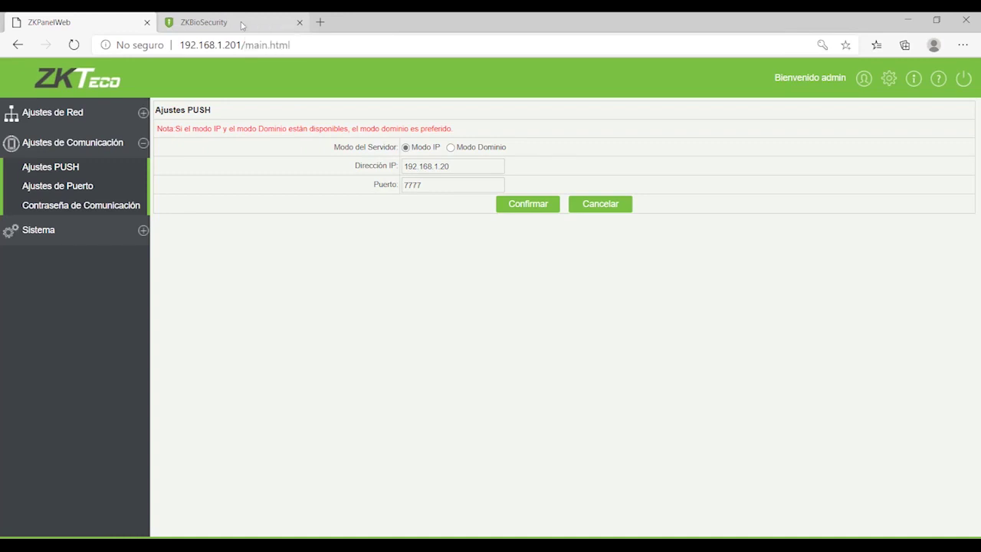
click(49, 145)
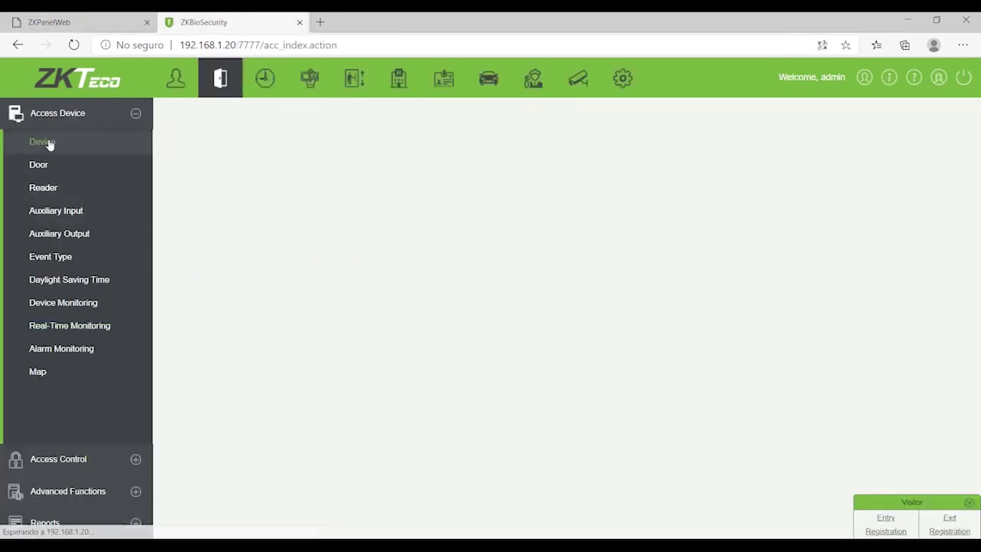
Step: Search the network and start adding the found inBIO160 Pro at 192.168.1.201
click(392, 152)
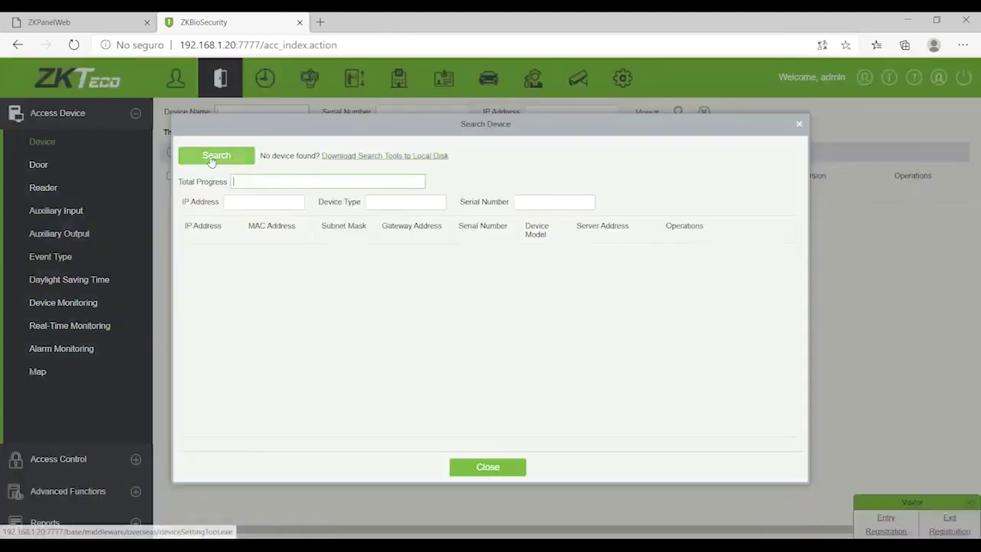
click(215, 156)
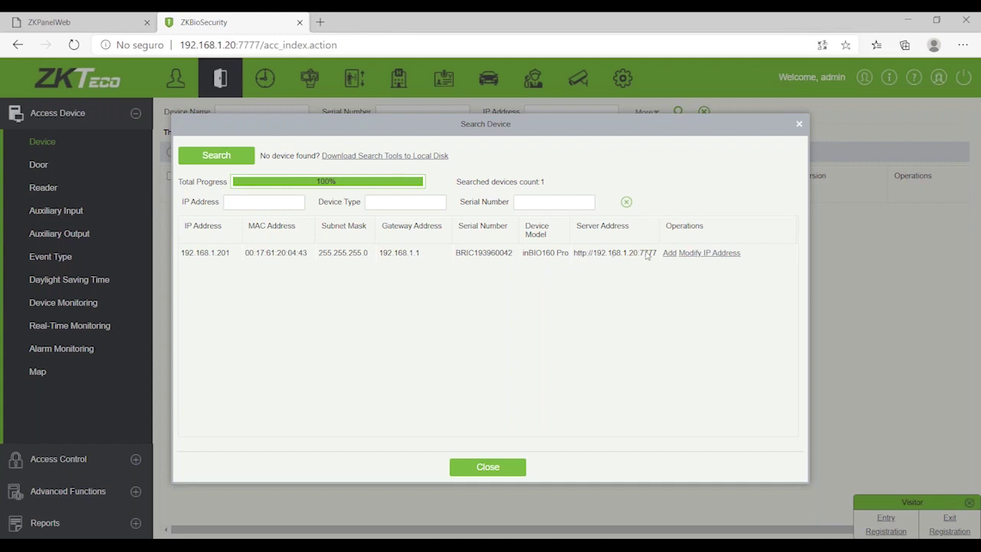
click(69, 22)
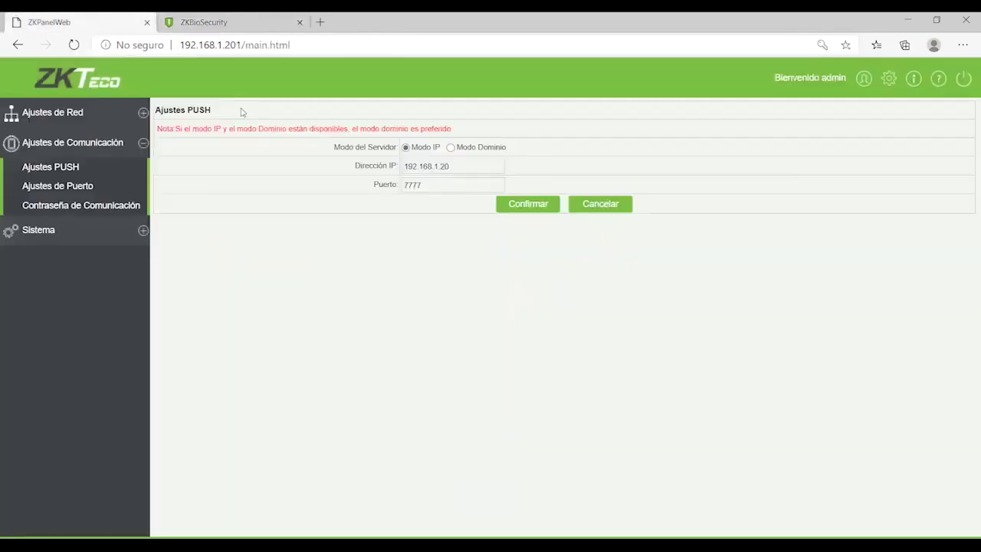
click(203, 23)
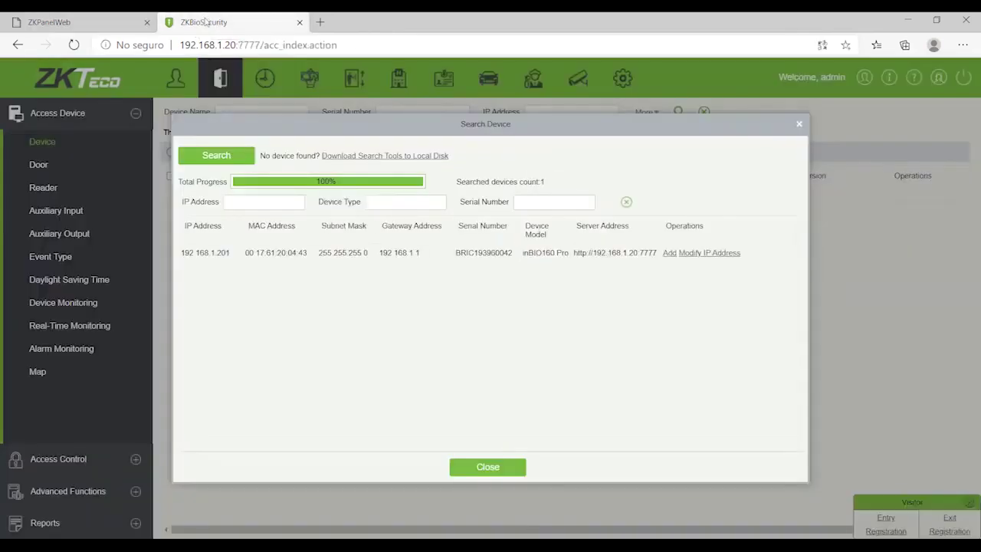
click(669, 252)
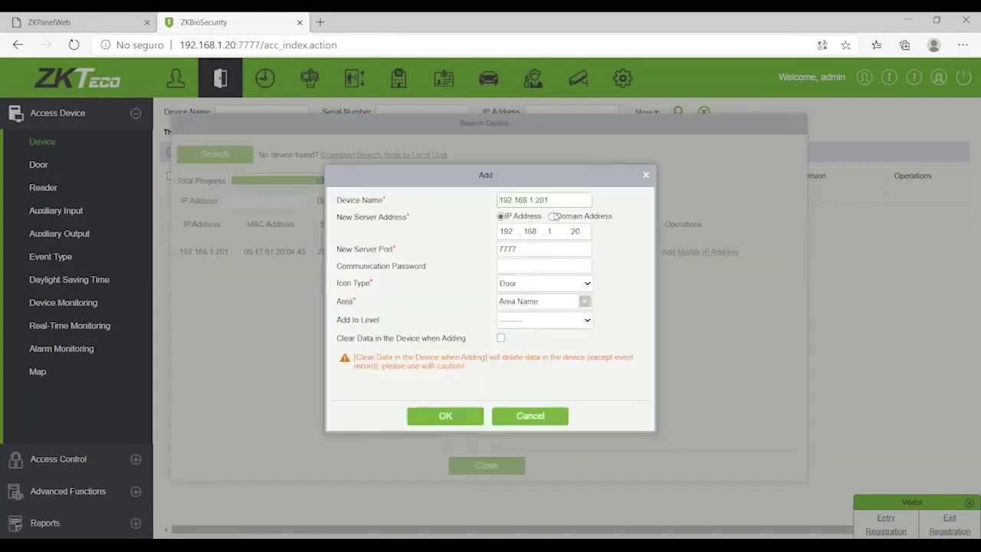
Step: Rename the device to Test_inBio and leave its Add to Level blank
drag(558, 200, 417, 206)
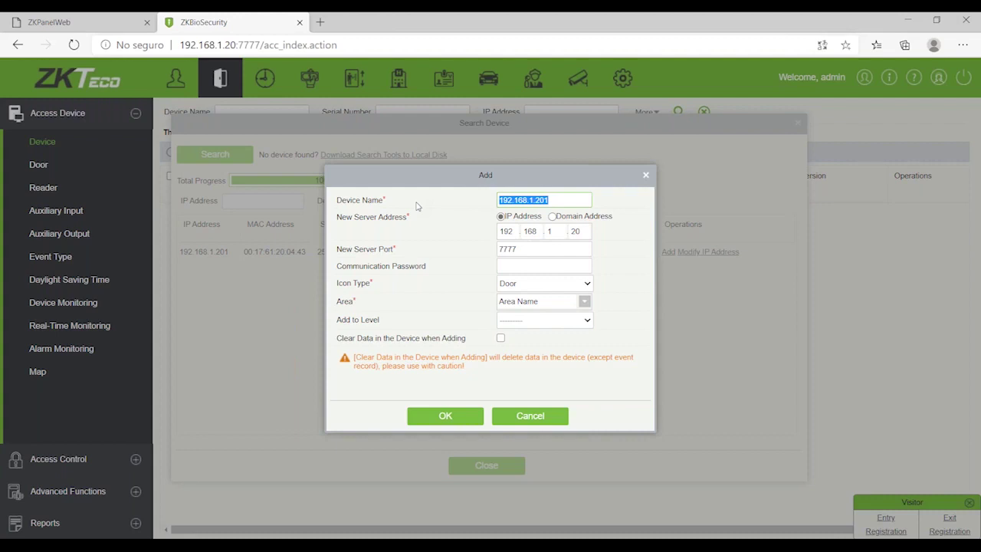
text(Te)
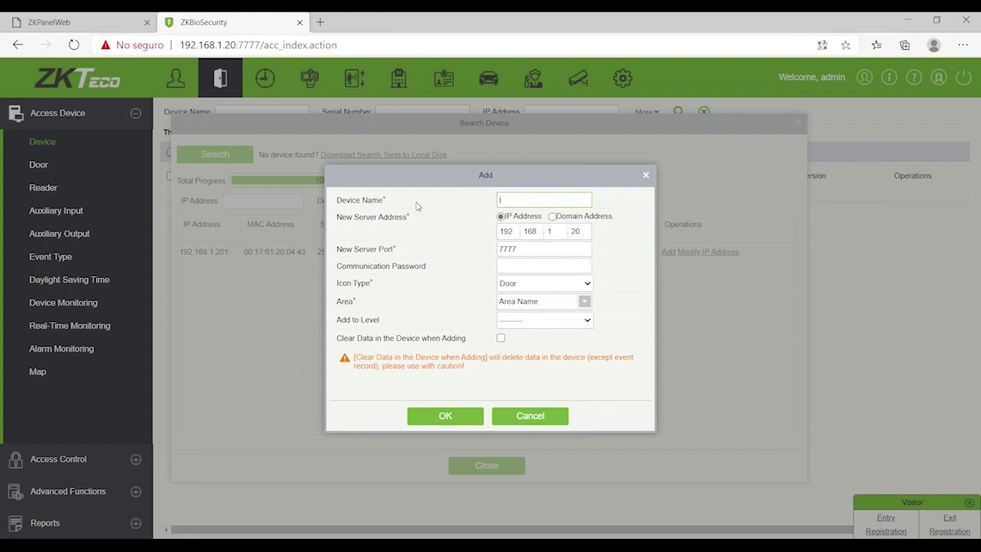
text(stinbo)
key(BackSpace)
key(BackSpace)
key(BackSpace)
text(nB)
click(587, 321)
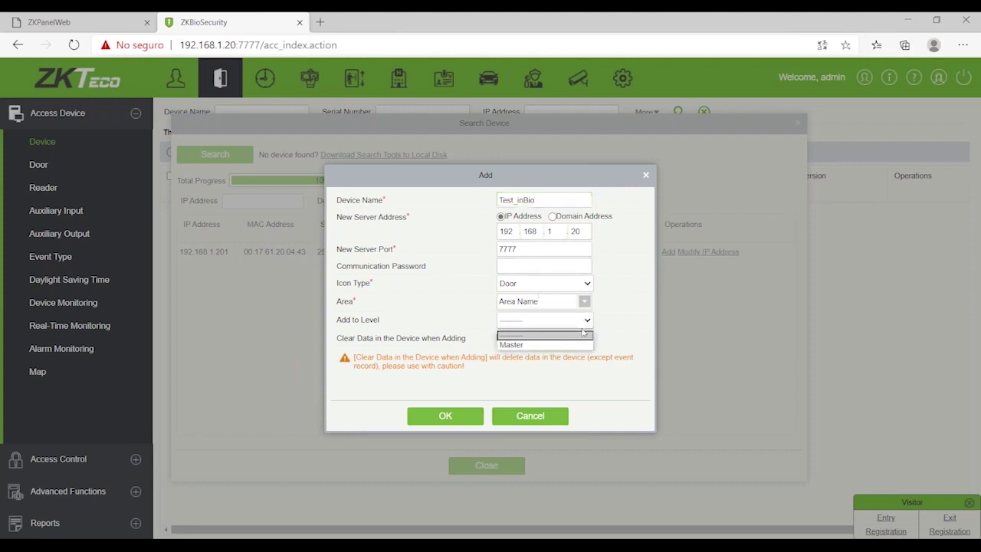
click(571, 347)
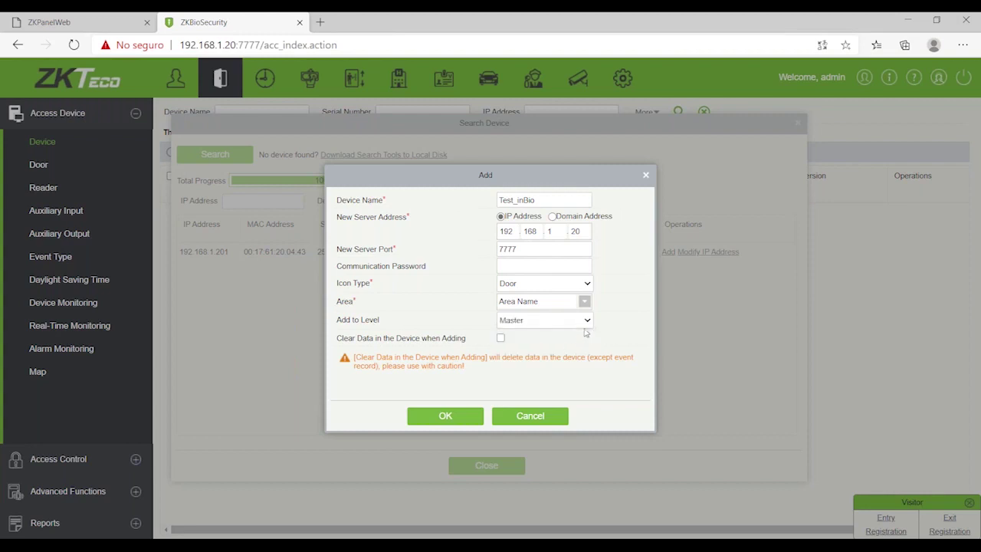
click(587, 325)
click(574, 337)
click(574, 321)
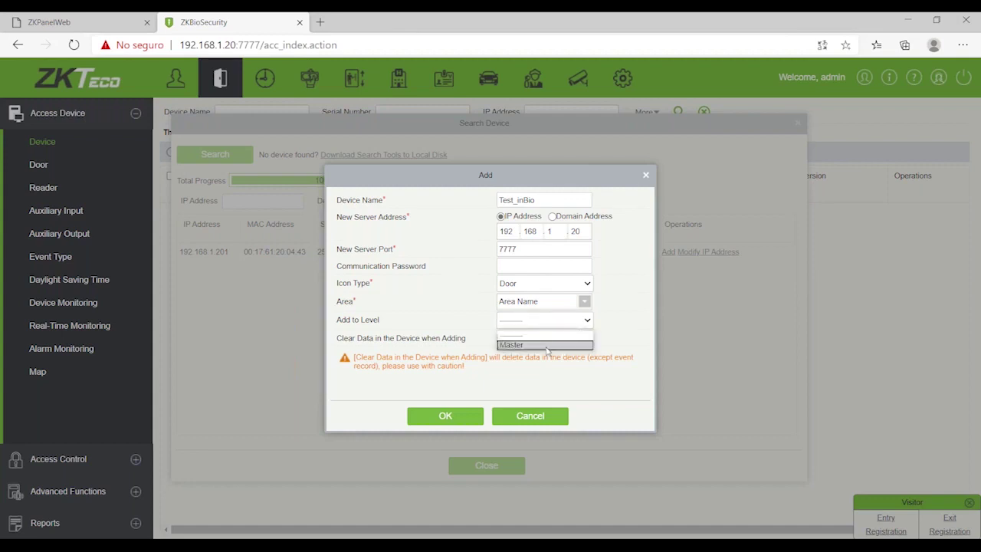
click(545, 345)
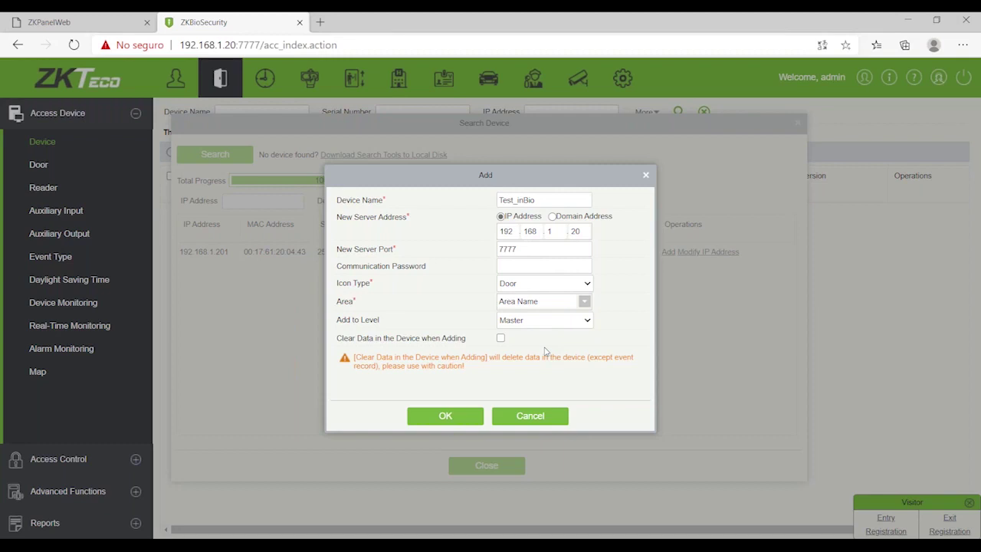
click(548, 323)
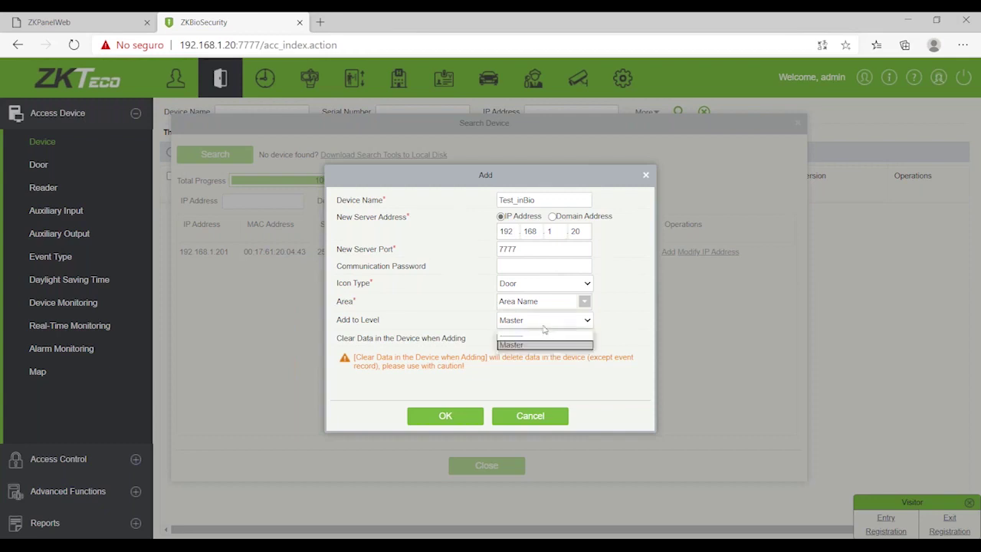
click(541, 337)
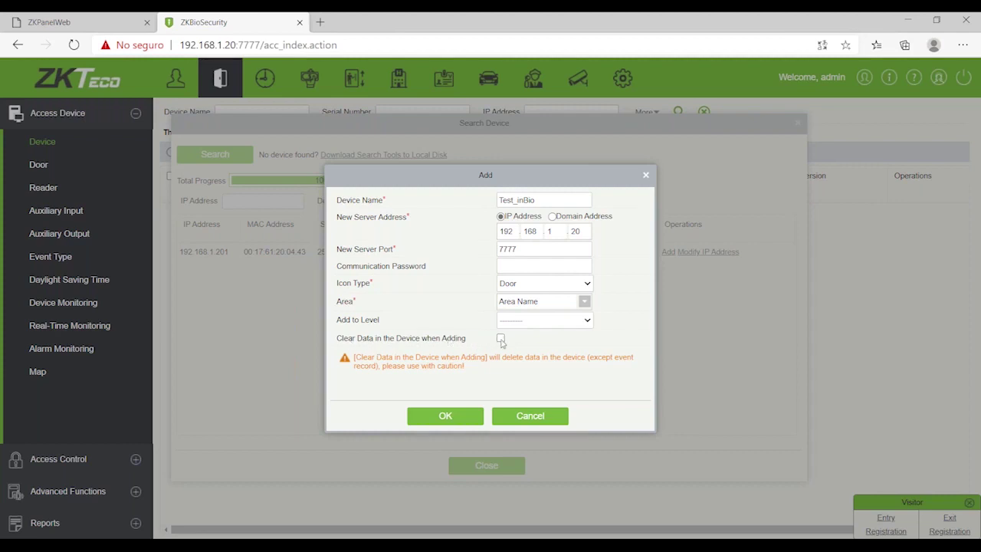
Step: Tick Clear Data in the Device and confirm adding Test_inBio
click(501, 341)
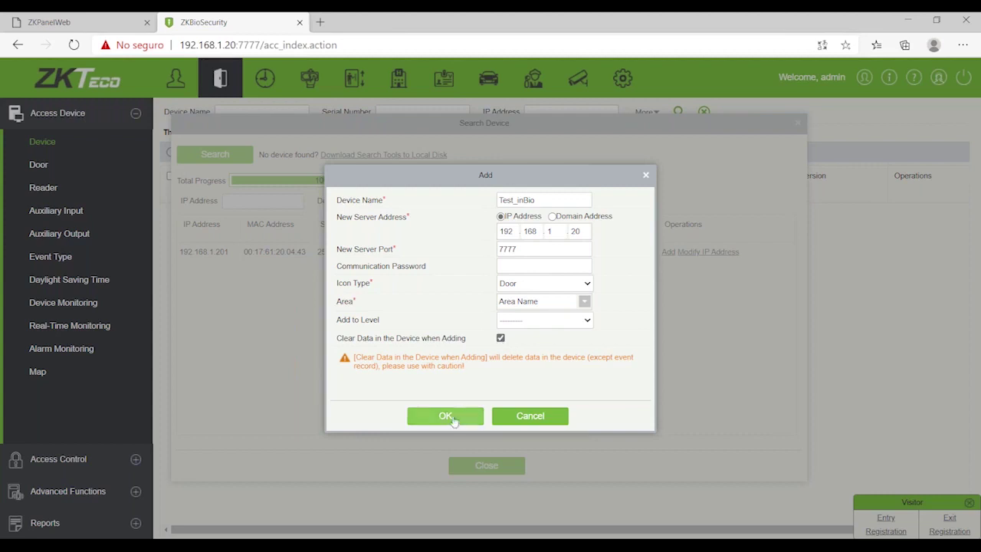
click(450, 417)
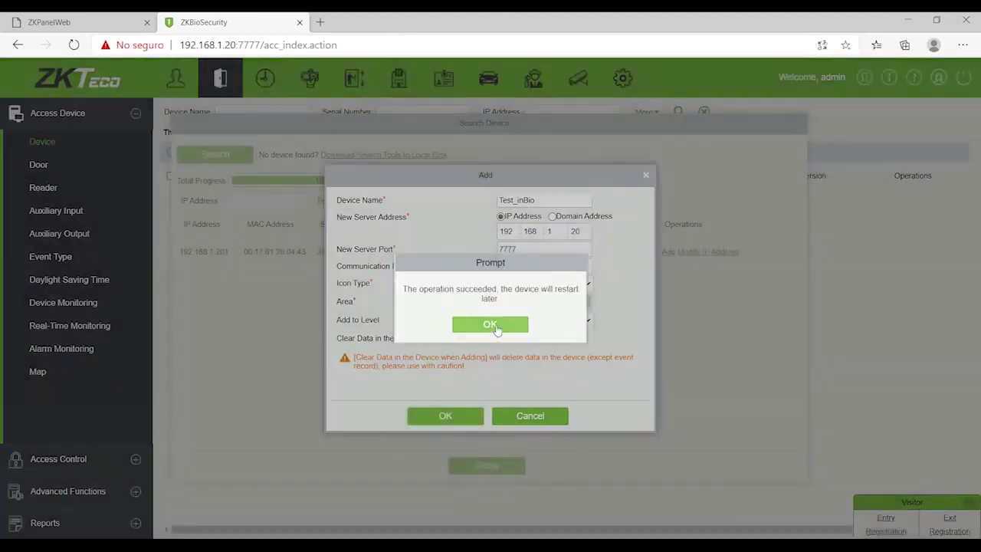
click(496, 327)
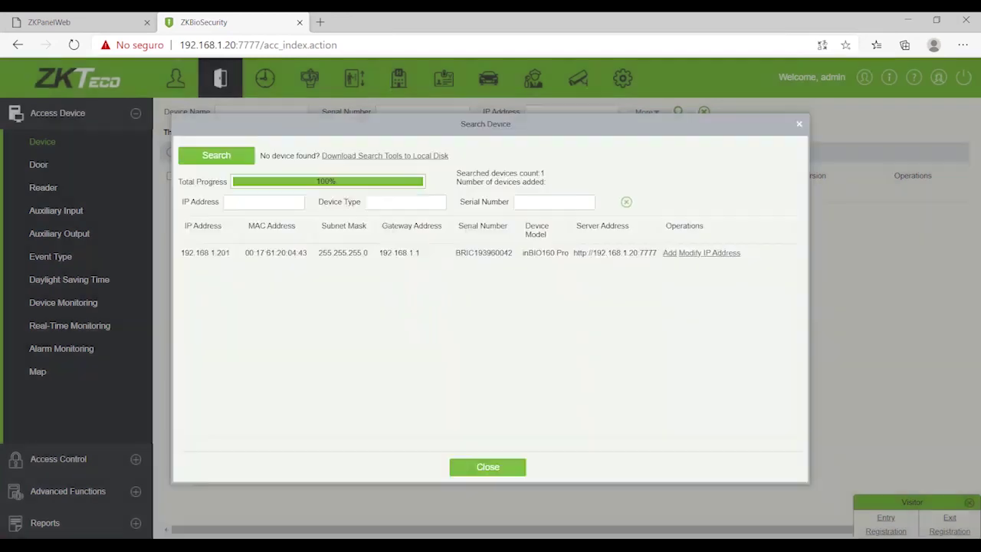
Step: Close the device search and reload the page until Test_inBio at 192.168.1.201 shows Online
click(488, 466)
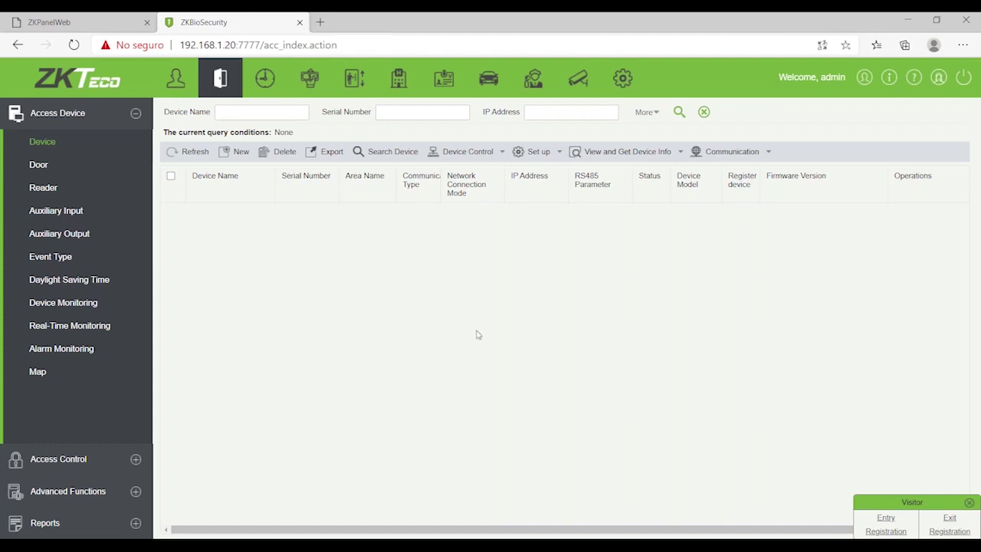
click(372, 44)
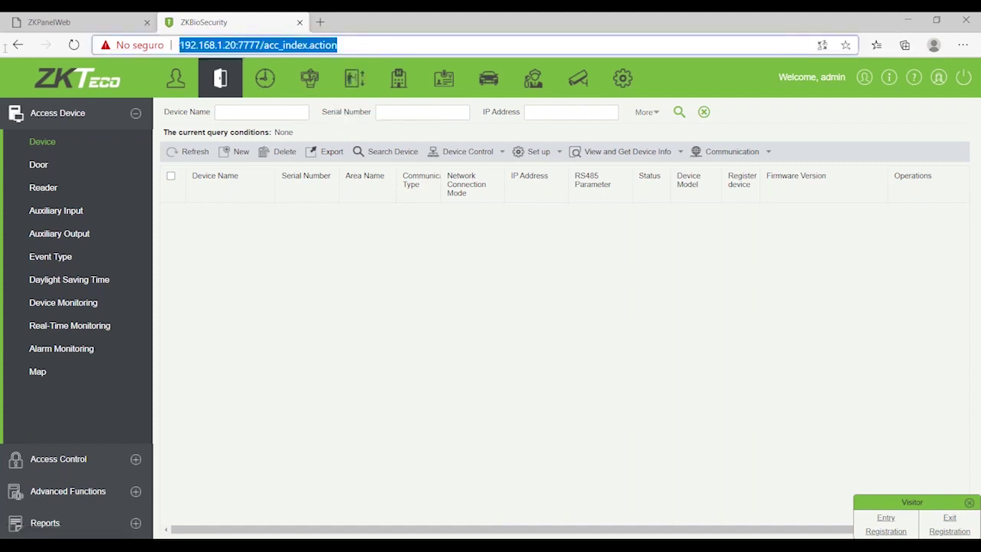
key(Return)
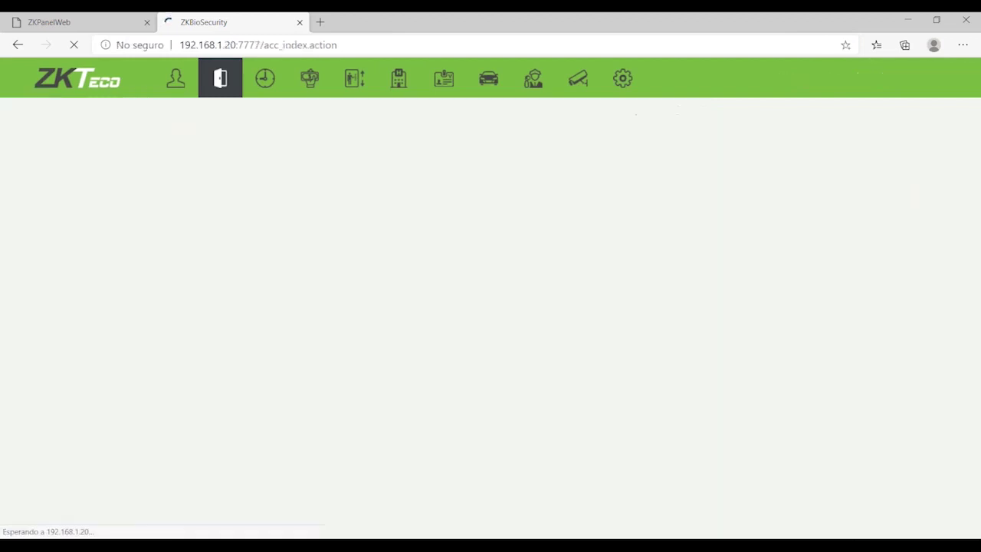
mouse_move(189, 189)
click(373, 44)
key(Return)
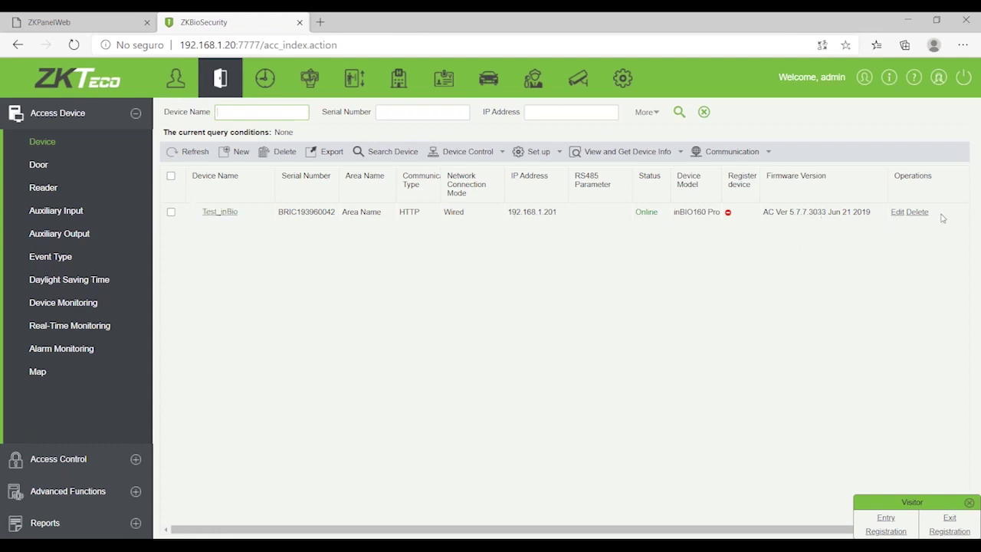
Step: Open Real-Time Monitoring to see door Test_inBio-1 online, then expand Access Control
click(52, 328)
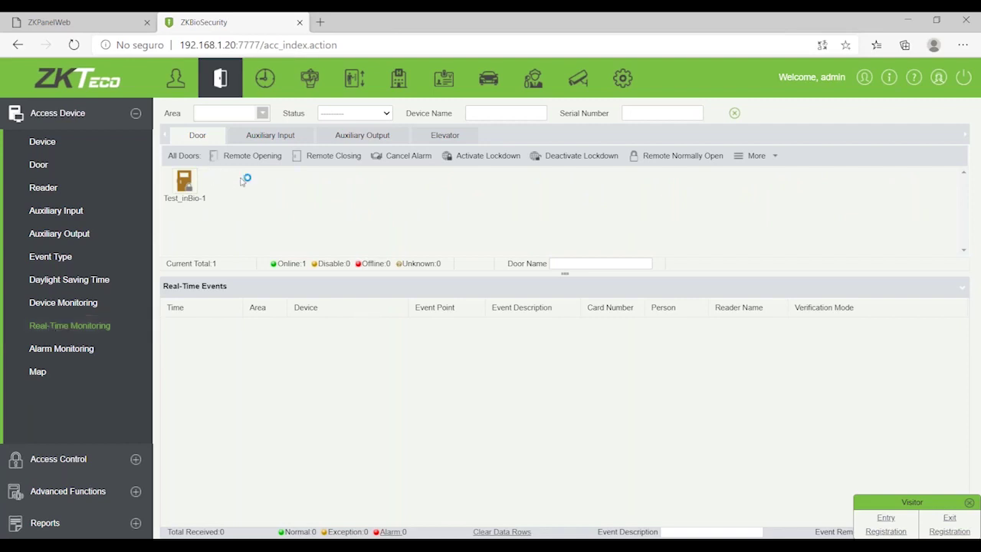
mouse_move(199, 188)
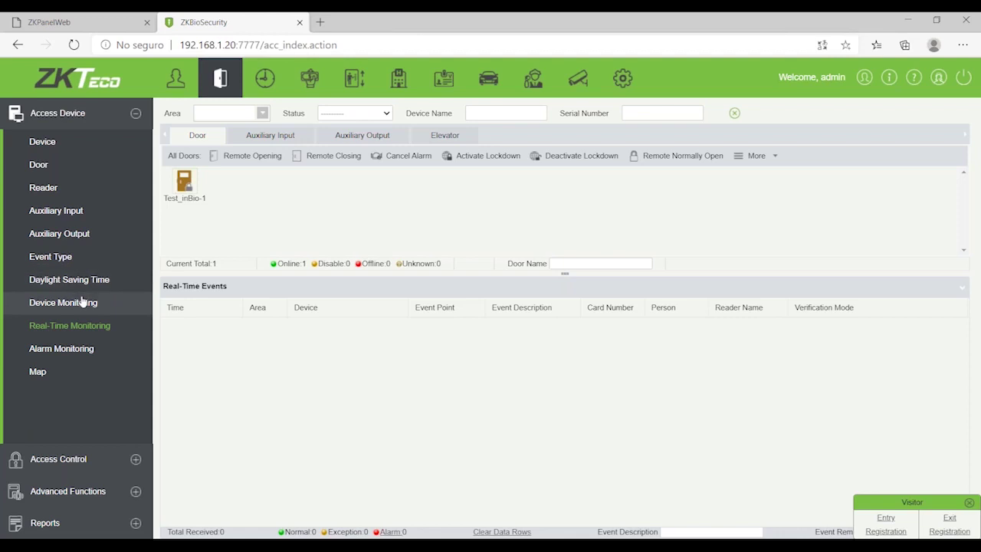
click(91, 461)
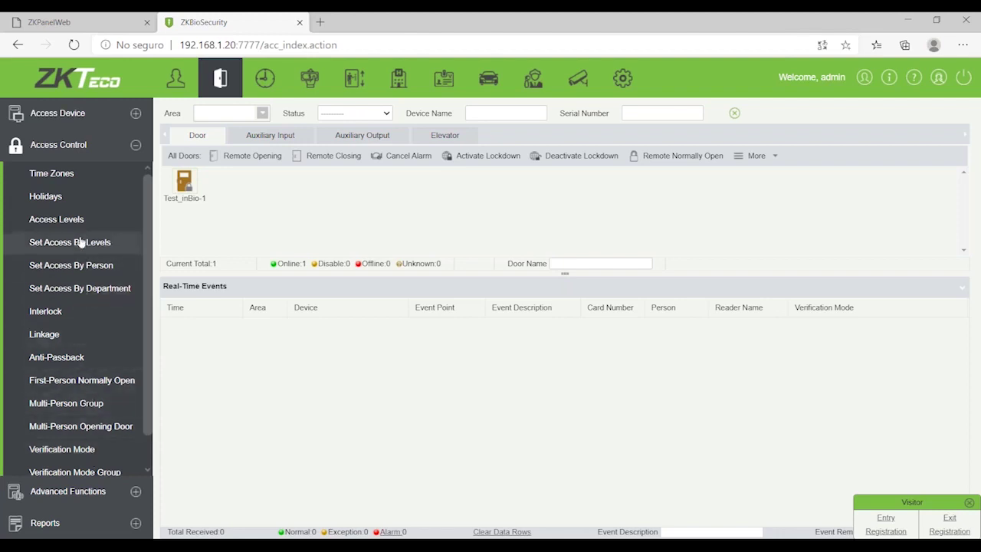
Step: Create time zone '9-18 M-F' with Monday 09:00–18:00 copied to all other weekdays
click(80, 178)
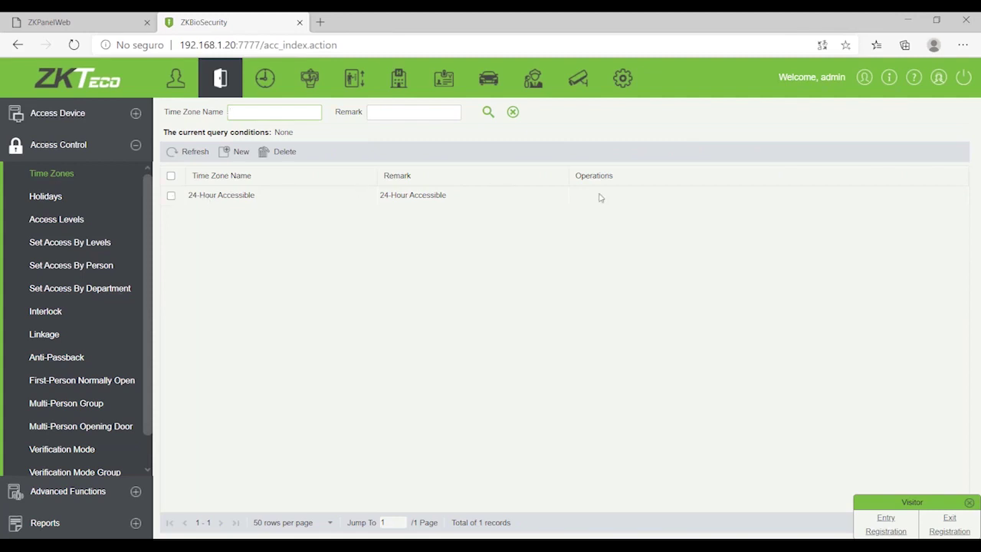
click(238, 150)
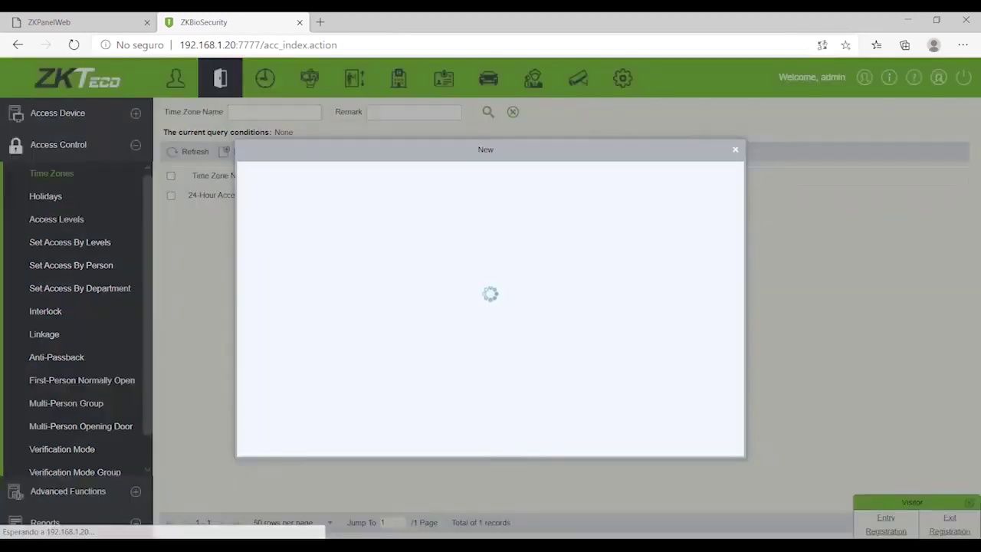
text(S)
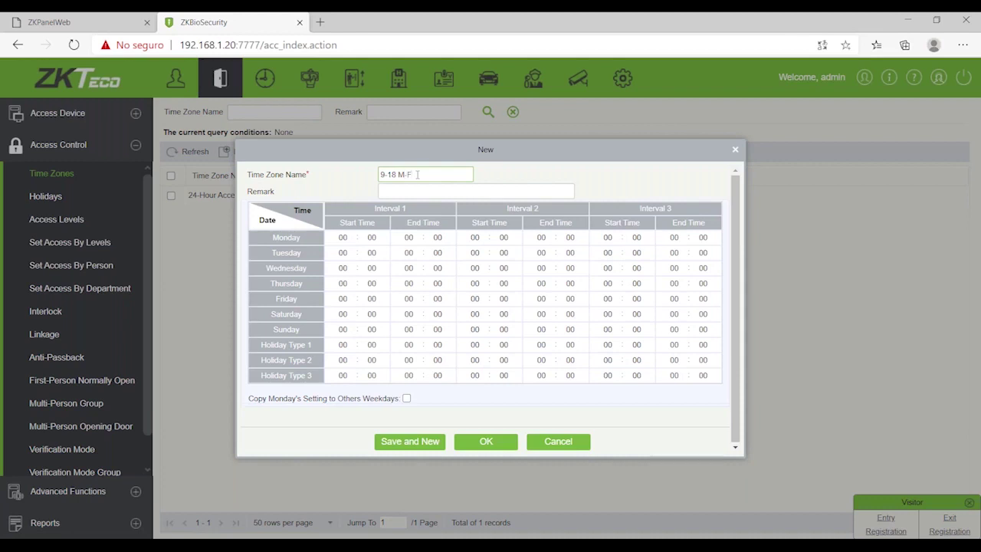
click(344, 238)
text(9)
drag(410, 238, 347, 239)
text(18)
text(00)
click(409, 239)
text(18)
click(407, 398)
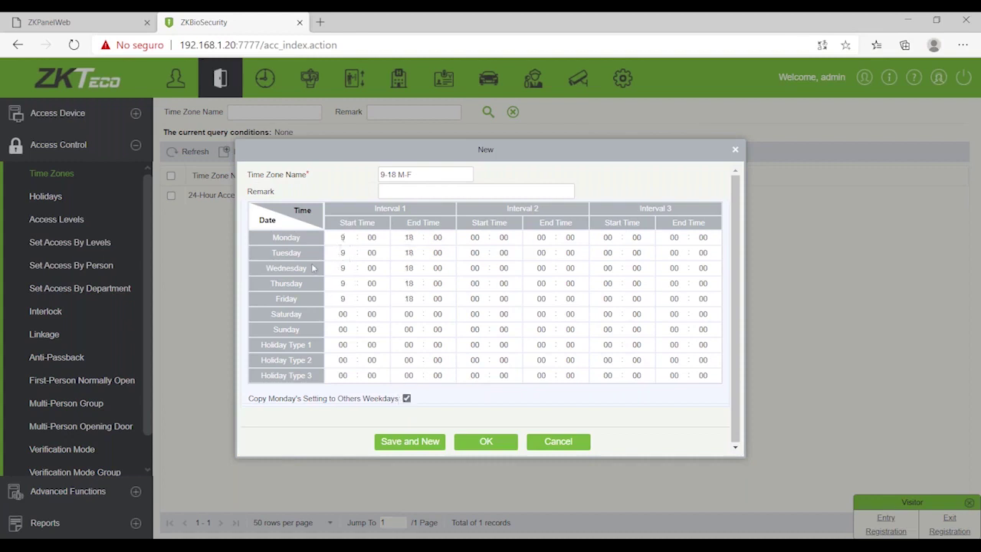
click(484, 445)
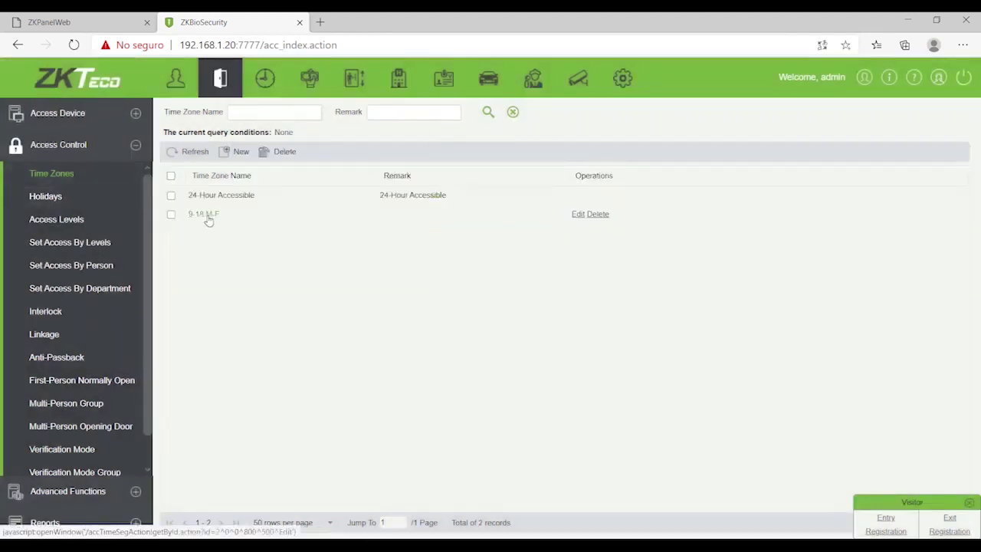
Step: Create access level 'D1 9-18' using the 9-18 M-F time zone
click(86, 222)
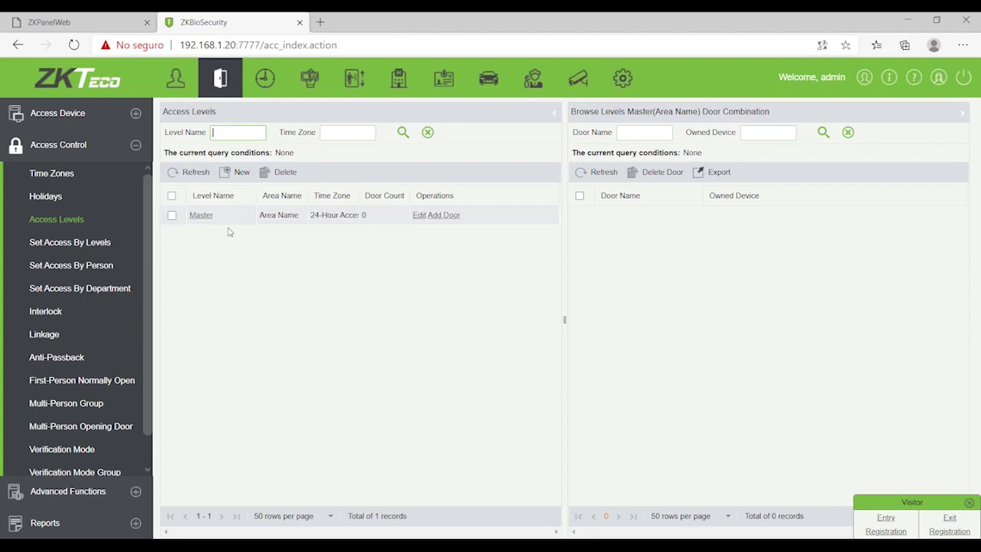
click(239, 173)
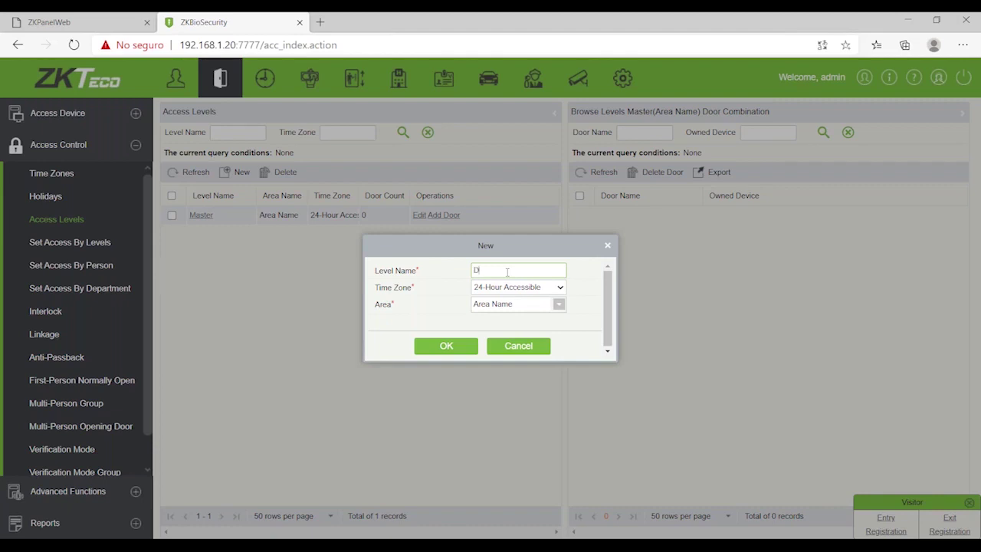
text(18)
click(559, 287)
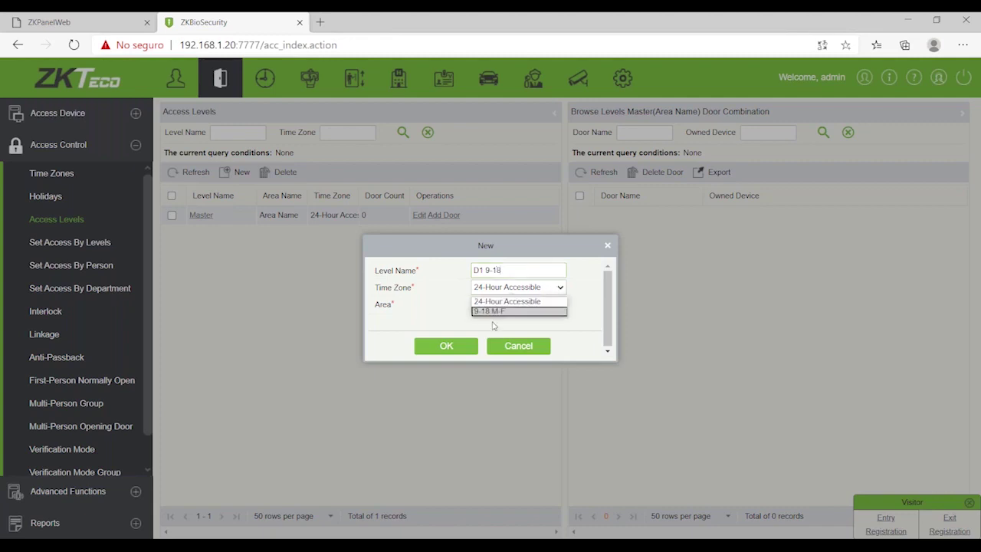
click(492, 312)
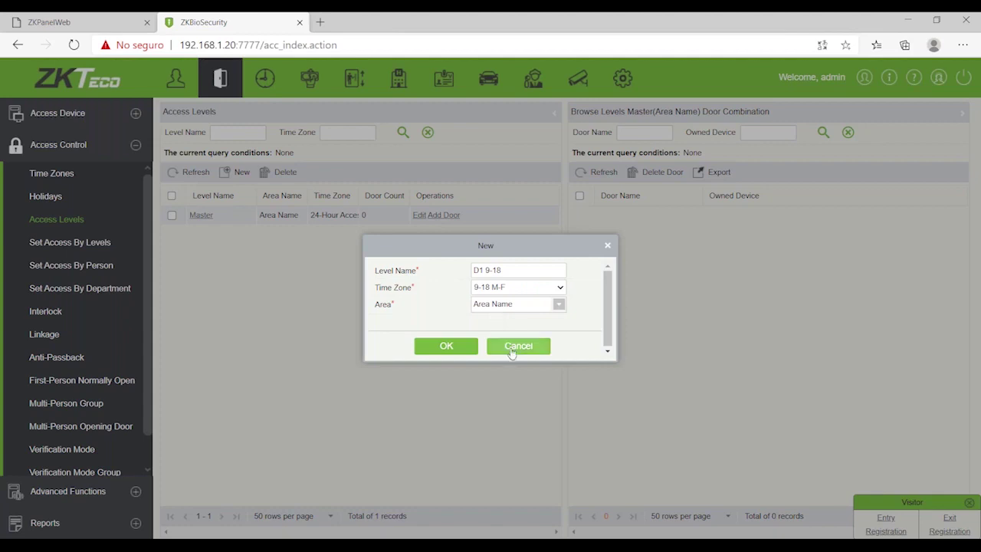
click(448, 346)
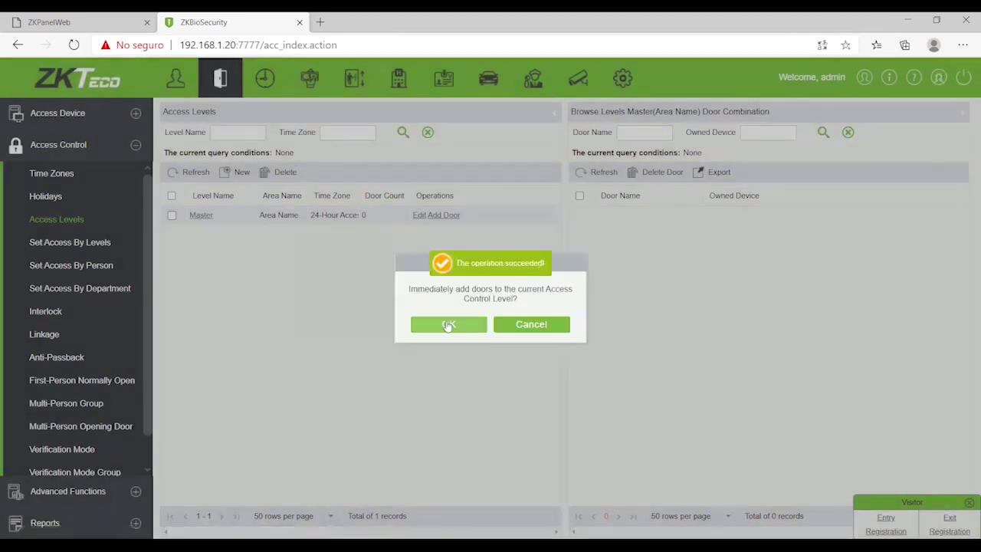
Step: Add door Test_inBio-1 to the D1 9-18 access level
click(447, 324)
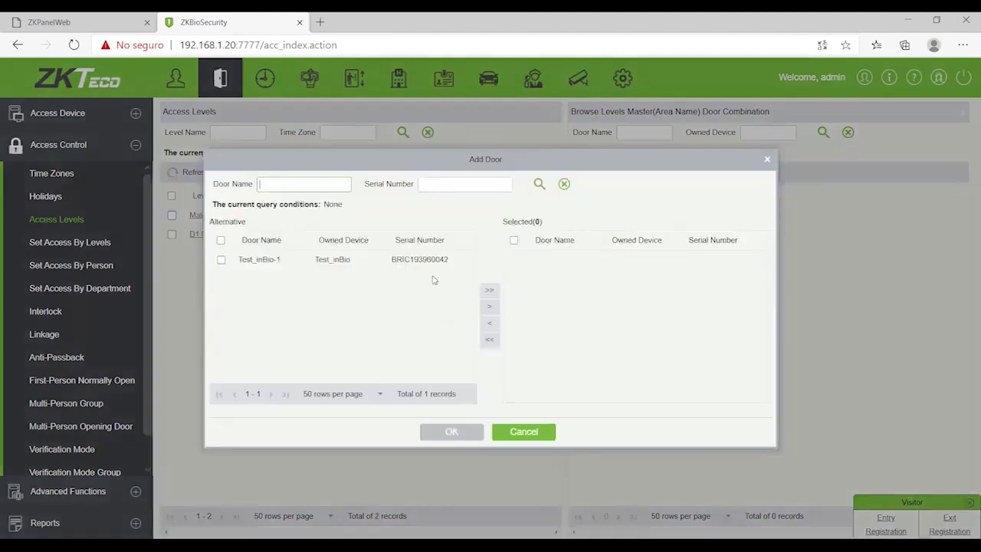
click(221, 259)
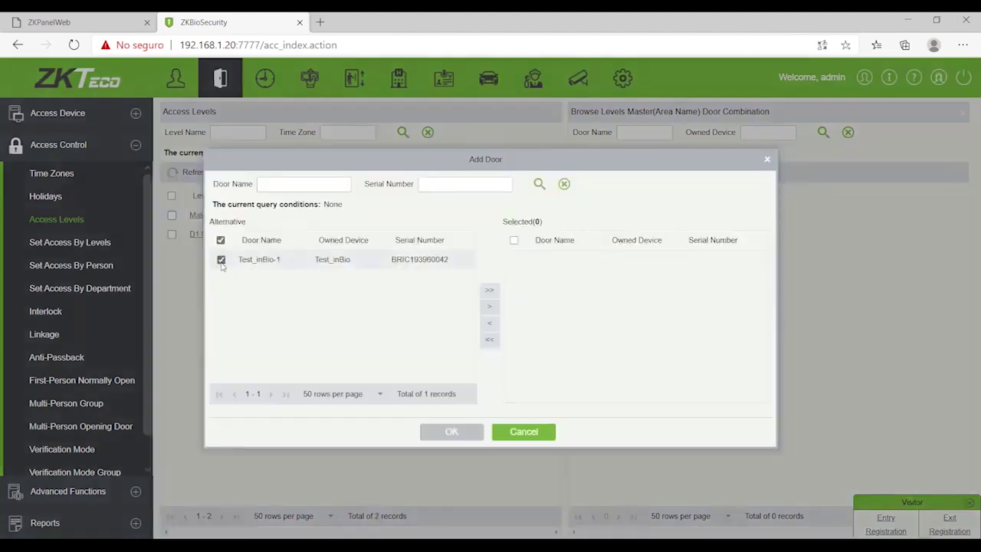
click(490, 292)
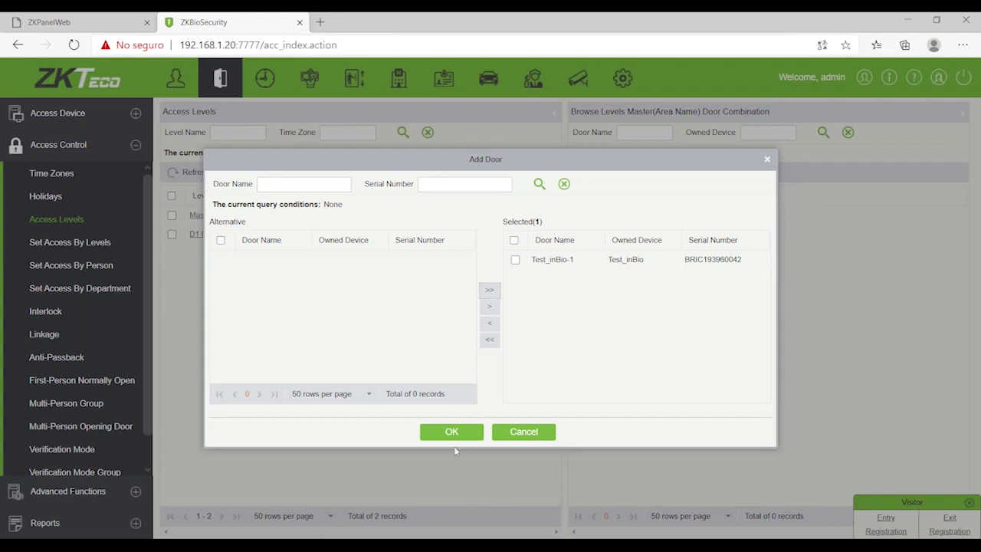
click(452, 431)
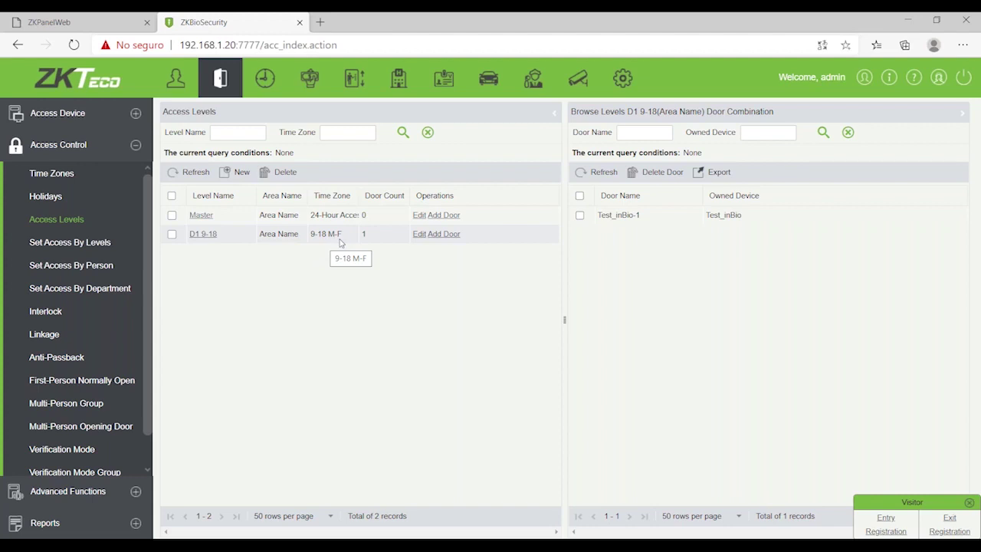
Step: Start a new person with Personnel ID 1 and enter the person's first and last name
click(185, 82)
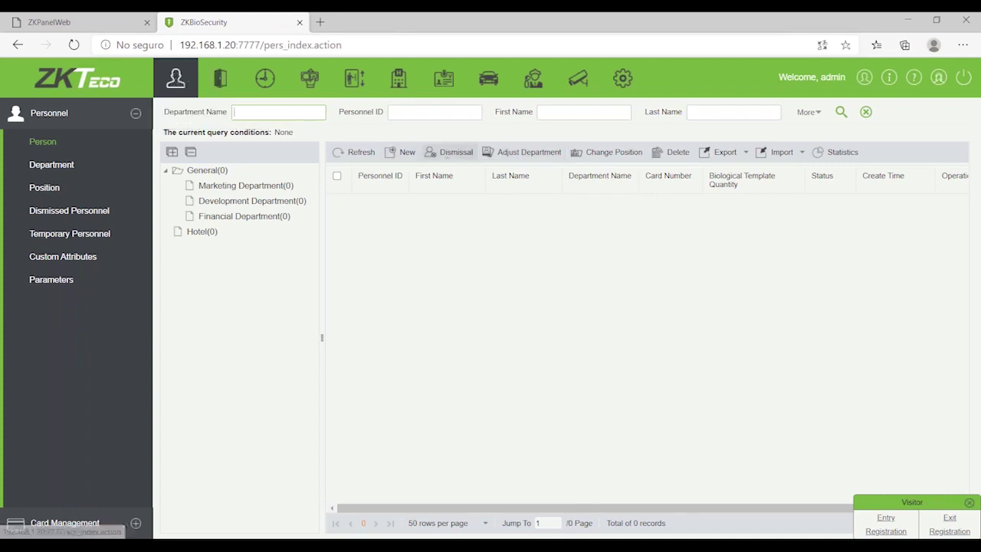
click(404, 152)
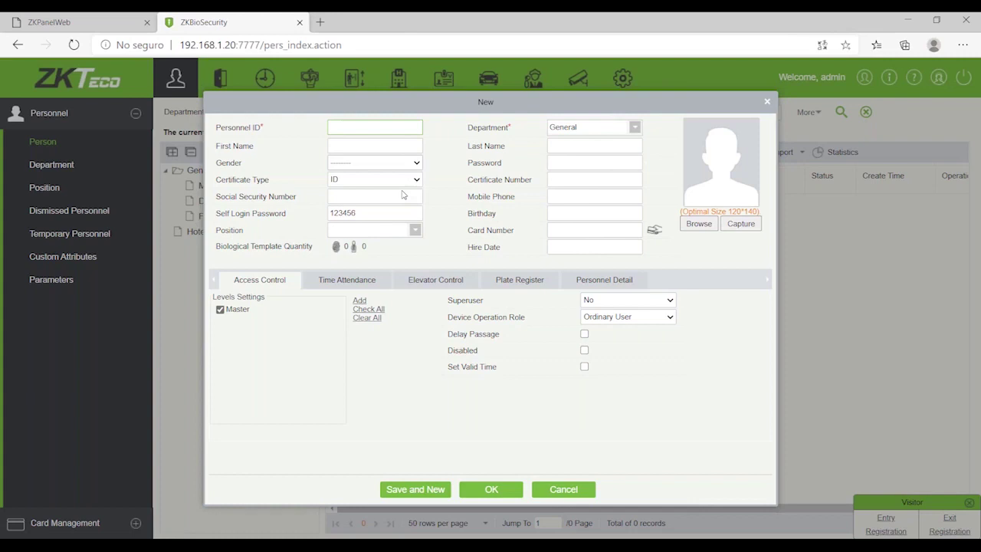
text(1)
click(357, 148)
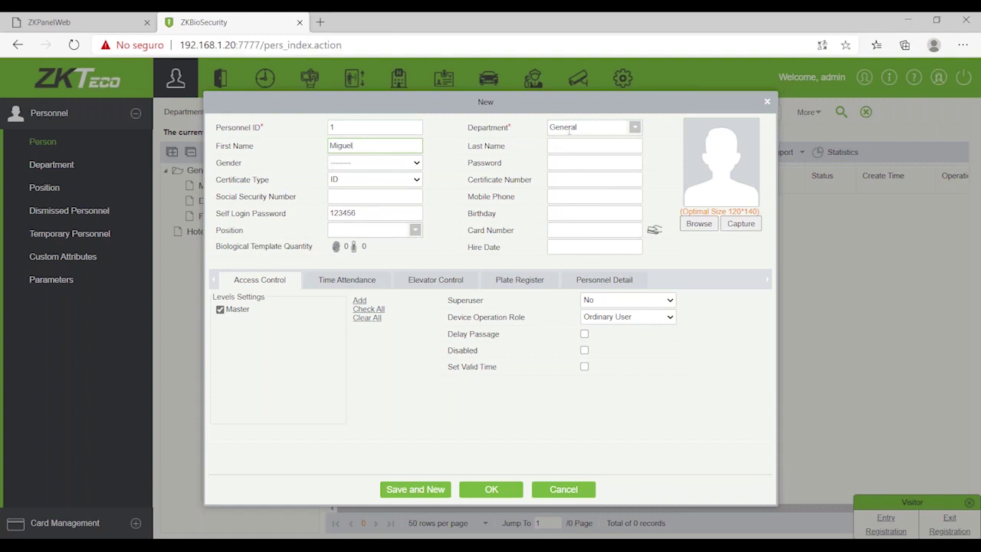
click(569, 144)
Step: Choose a profile photo file for the new person
click(700, 224)
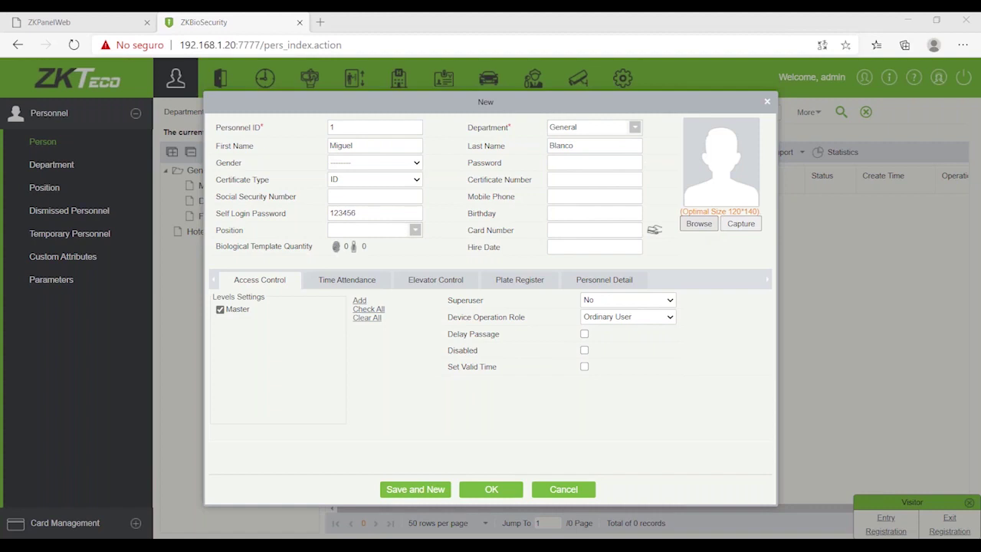
key(Return)
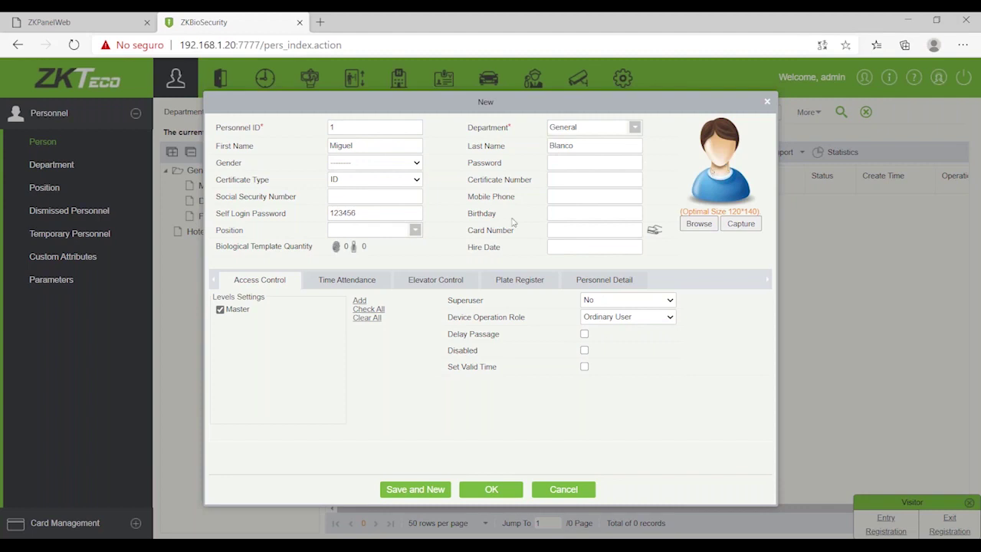
mouse_move(340, 251)
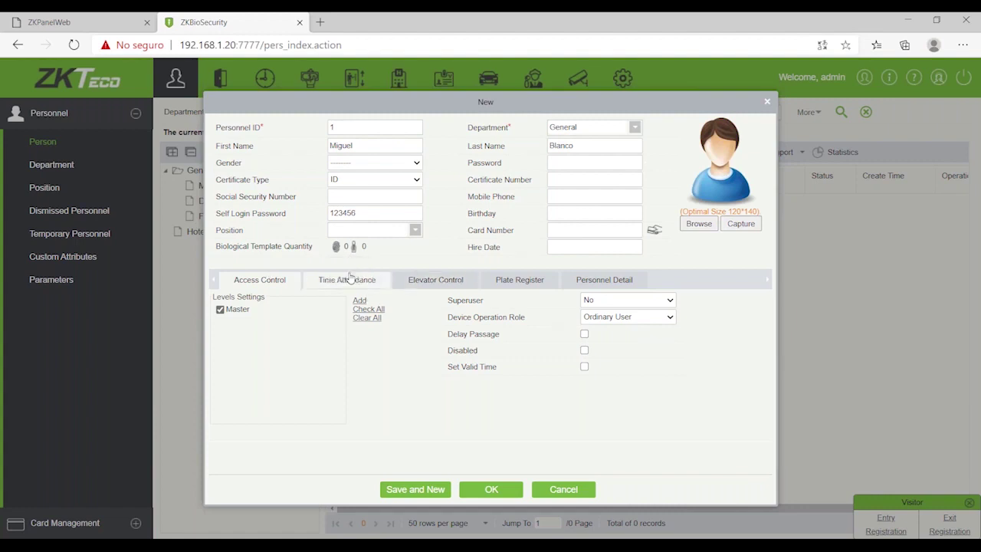
Step: Enrol two fingerprints for the person, marking the right little finger as a duress fingerprint
click(345, 272)
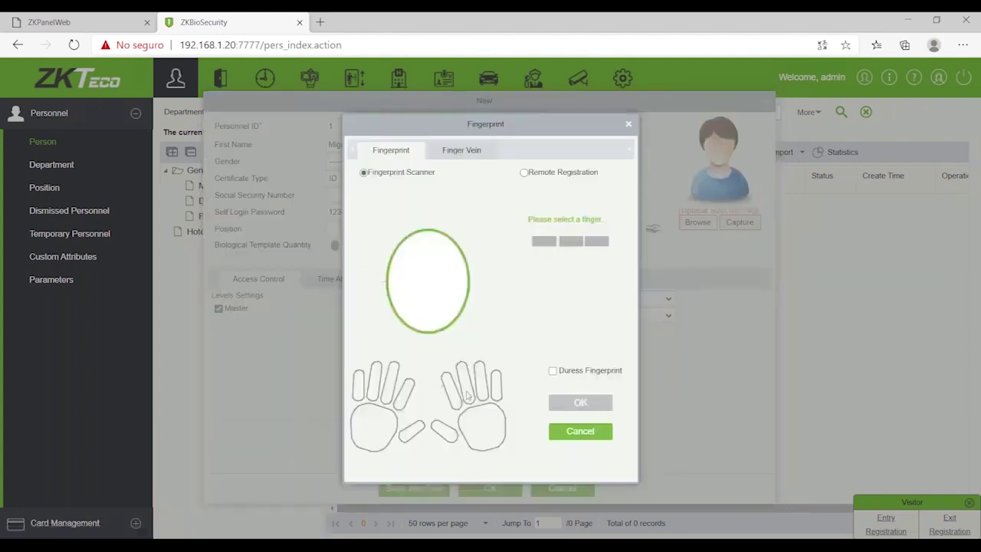
click(451, 393)
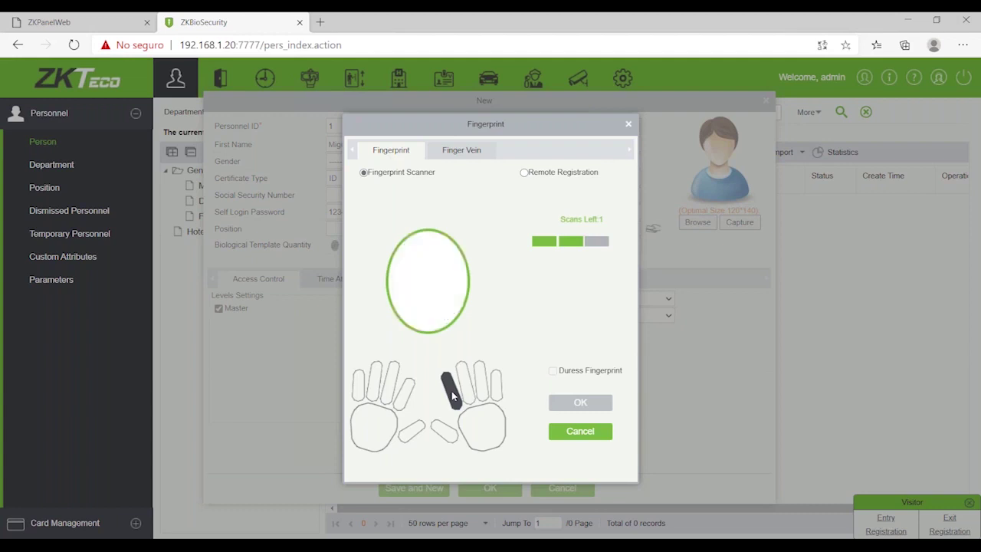
click(553, 372)
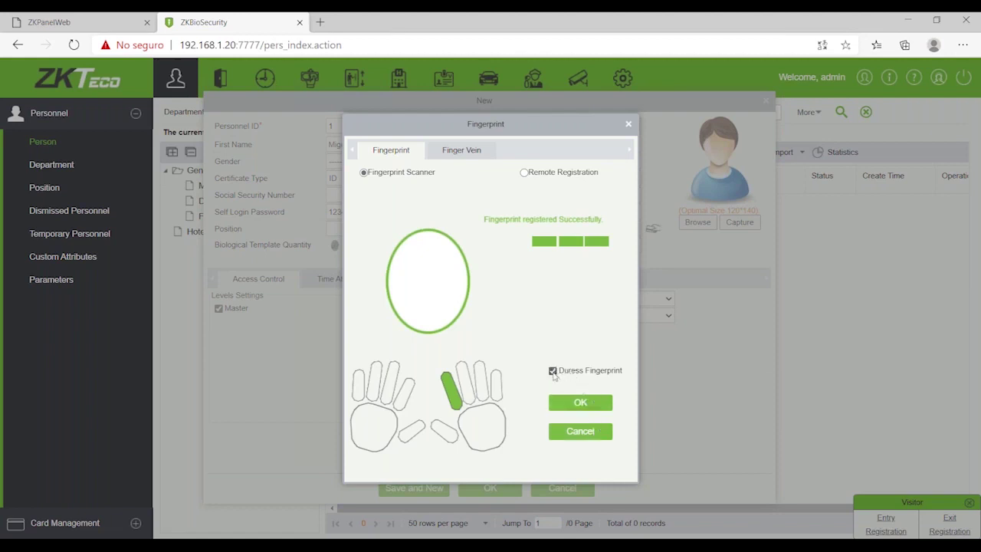
click(496, 387)
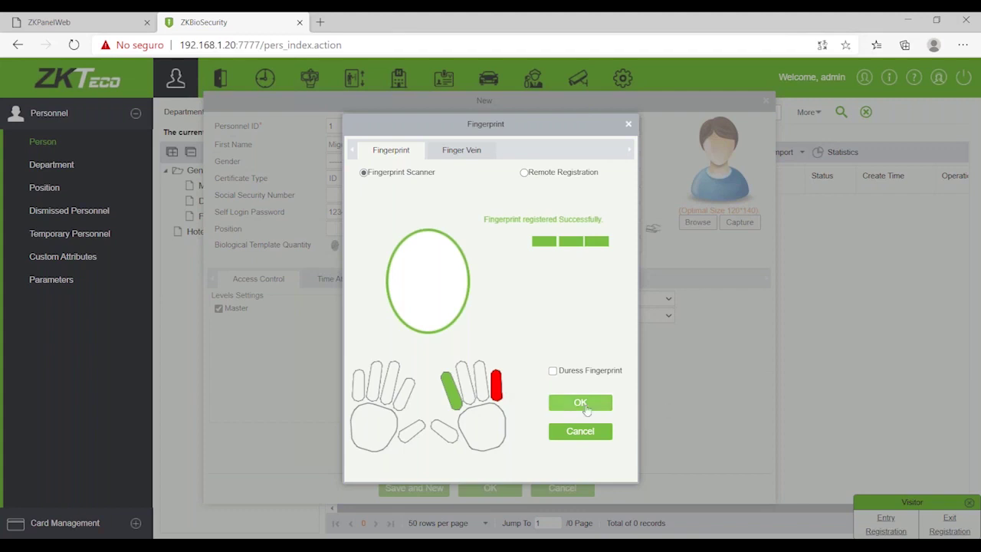
click(580, 403)
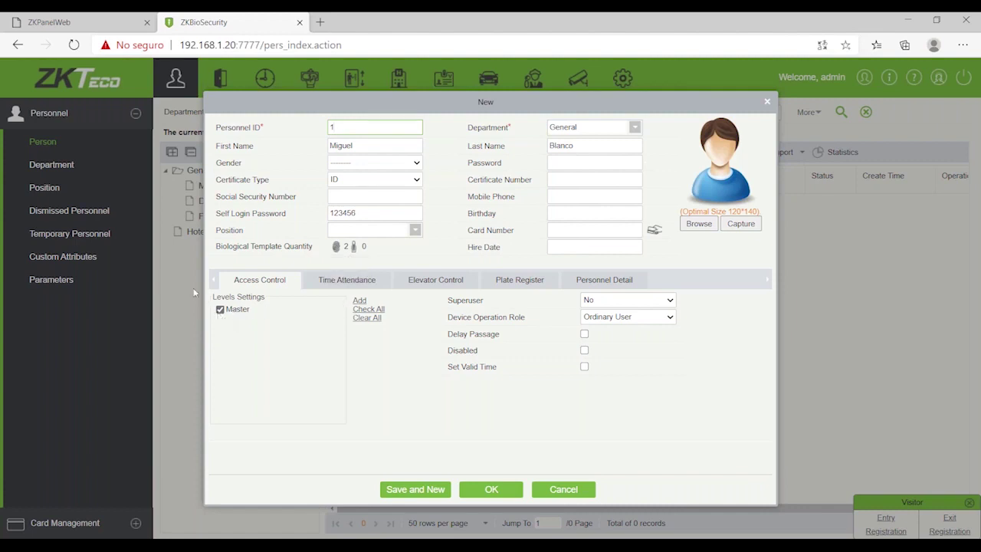
Step: Add the D1 9-18 level to the person's access levels alongside Master
click(359, 300)
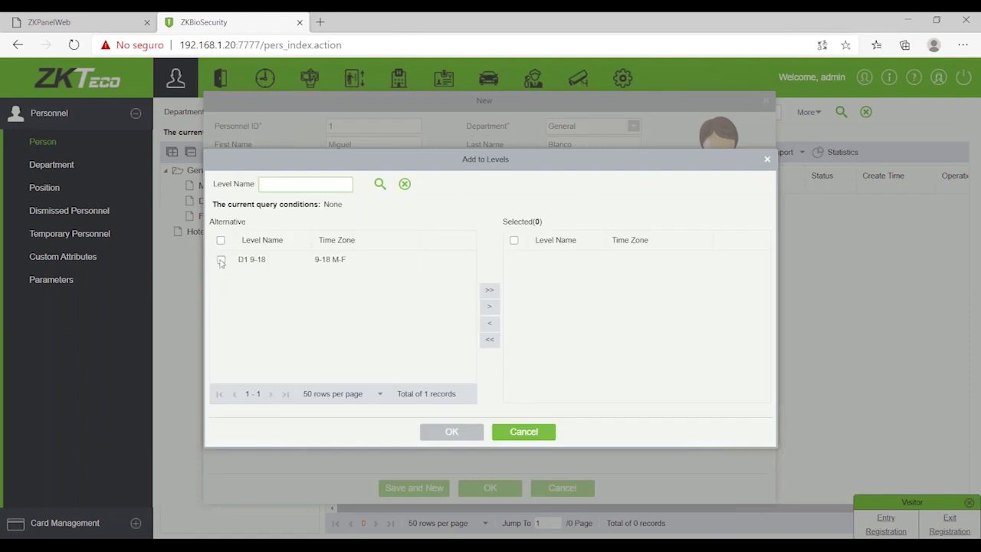
click(220, 261)
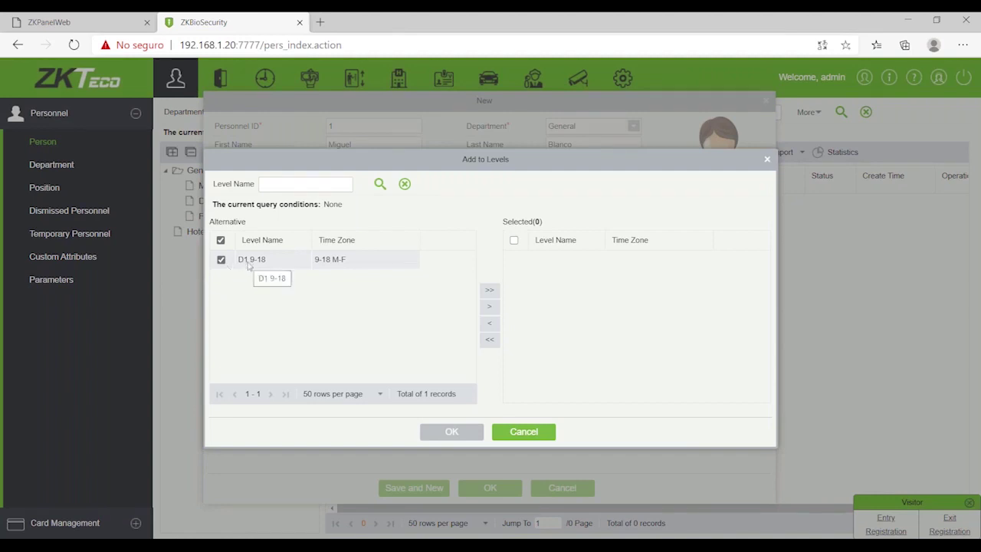
click(490, 291)
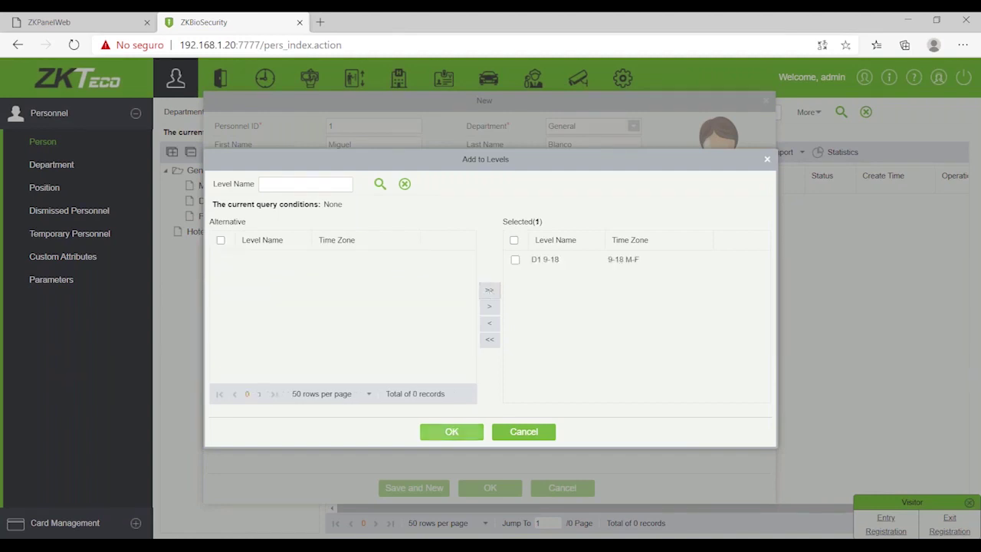
click(463, 423)
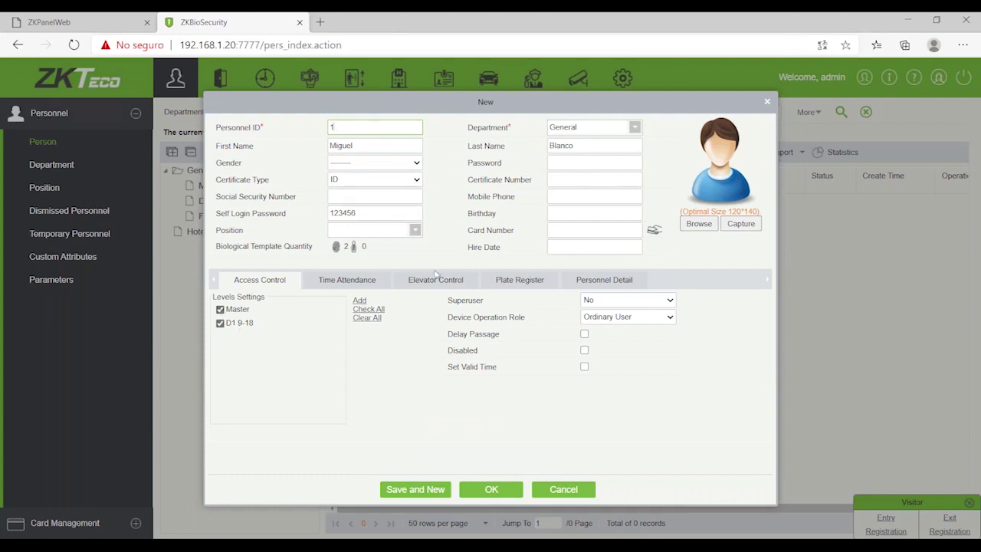
mouse_move(352, 247)
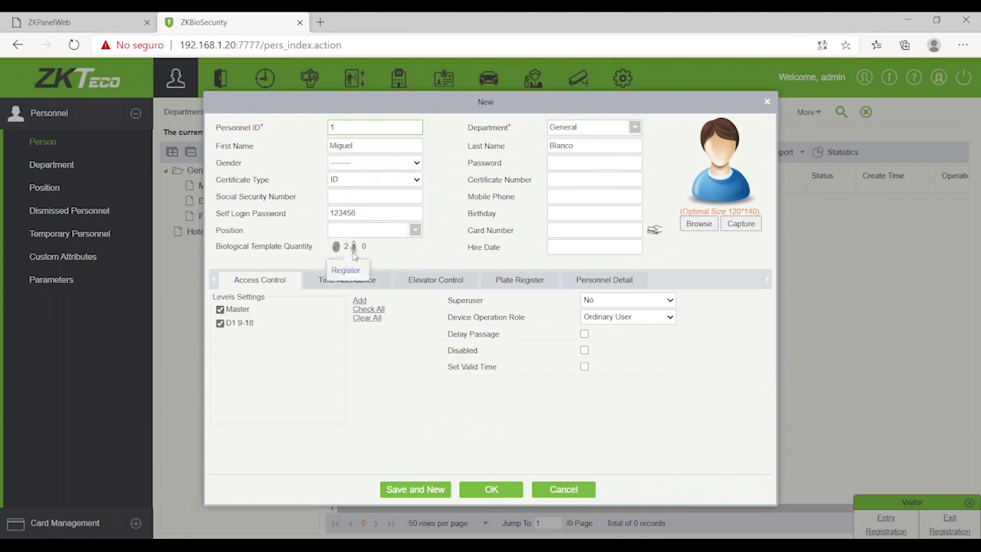
click(576, 232)
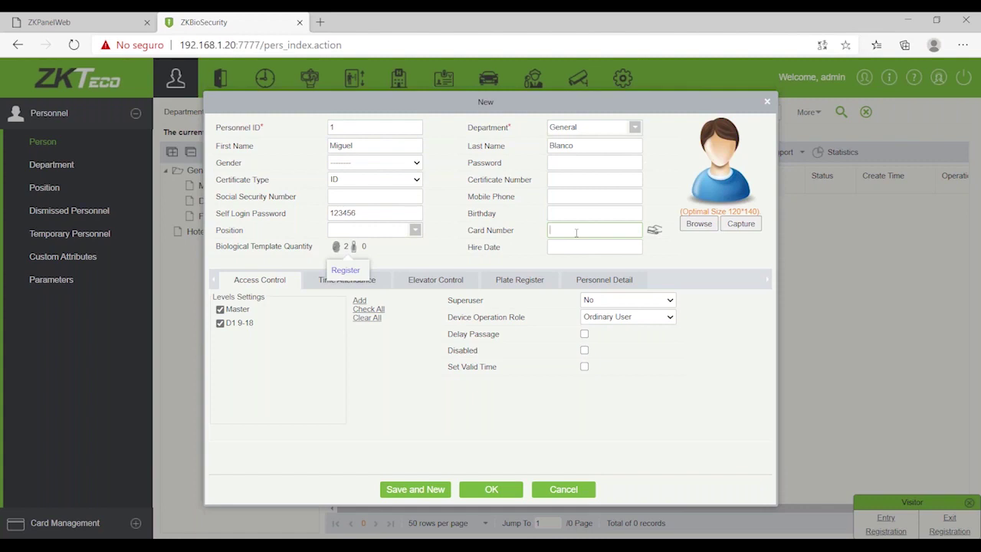
key(BackSpace)
key(BackSpace)
key(BackSpace)
key(BackSpace)
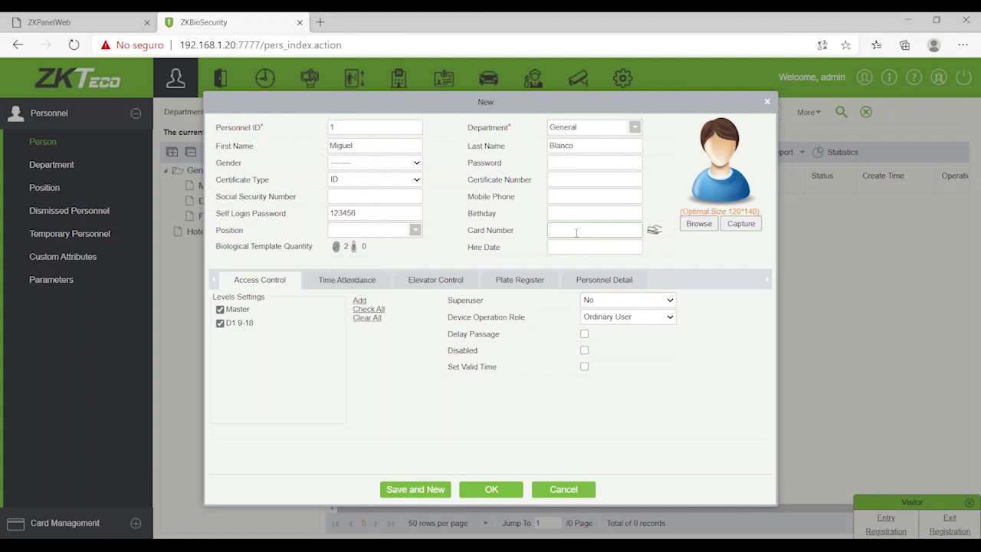
click(655, 232)
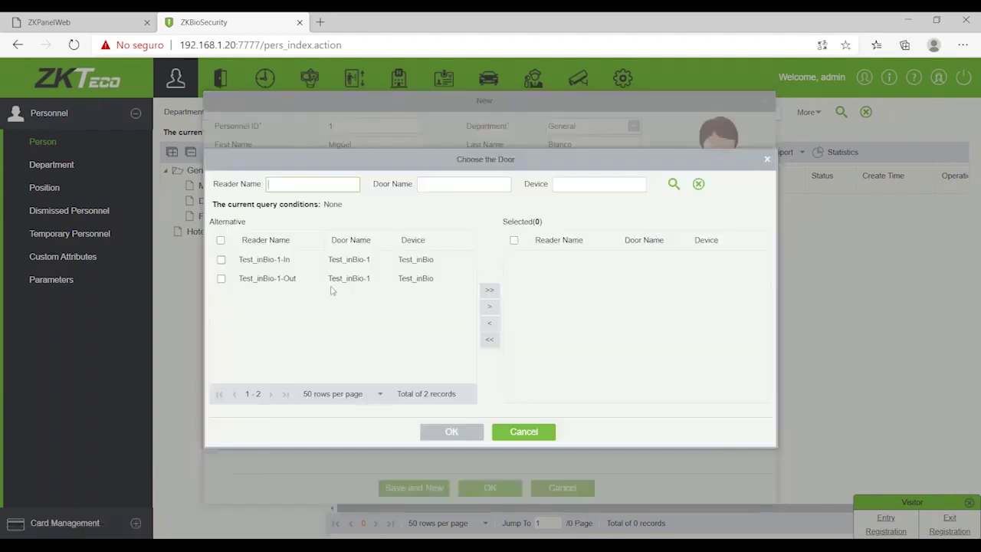
click(222, 261)
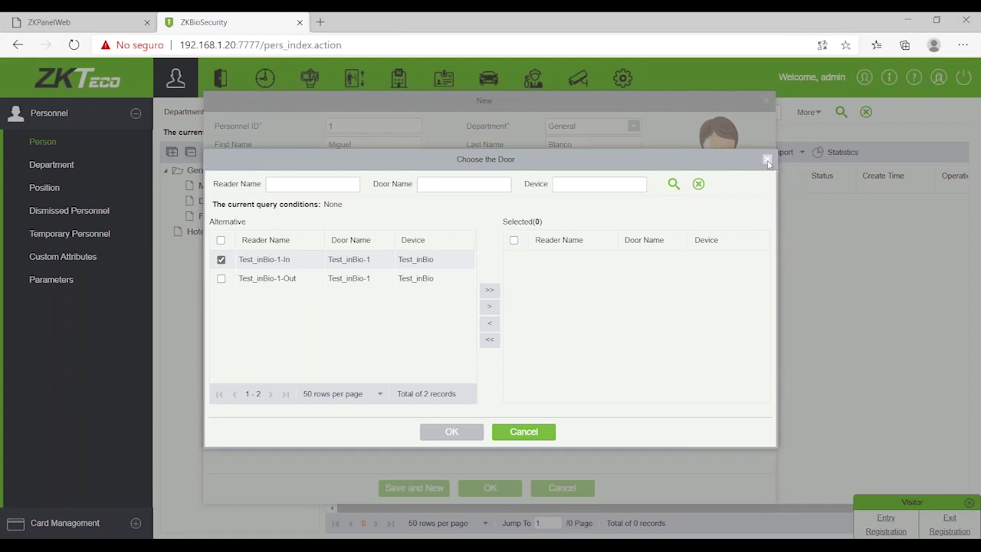
click(767, 161)
mouse_move(338, 248)
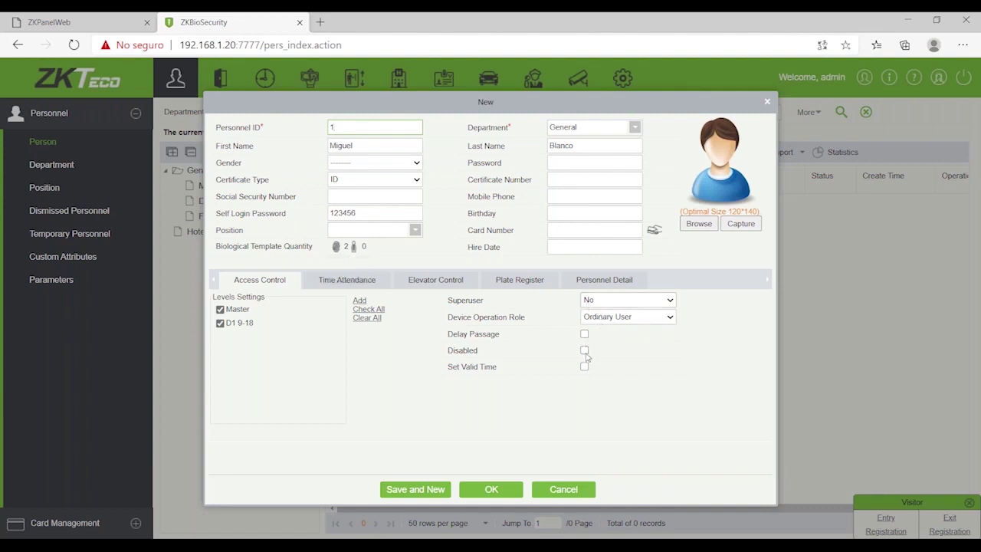
Step: Leave Set Valid Time and Delay Passage off and save the person record
click(585, 368)
click(585, 367)
click(585, 335)
click(585, 335)
click(585, 335)
click(584, 336)
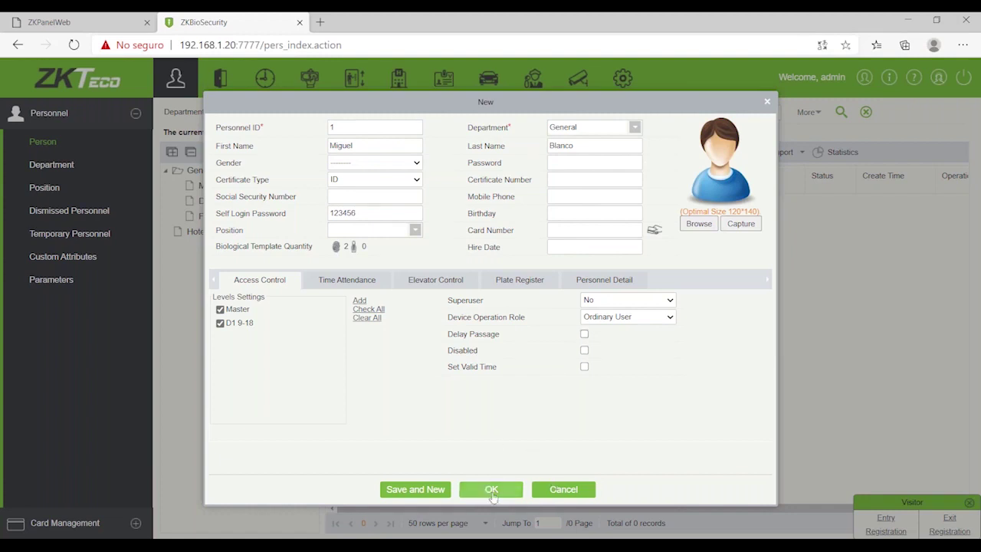
click(492, 489)
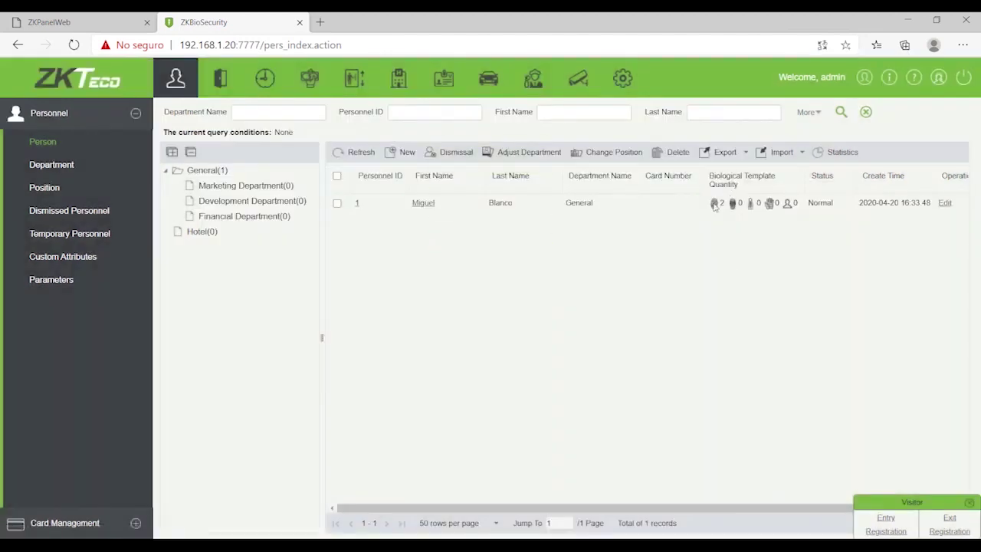
Step: Cancel the duress alarm on door Test_inBio-1 with the admin password, then show the Door list
click(221, 80)
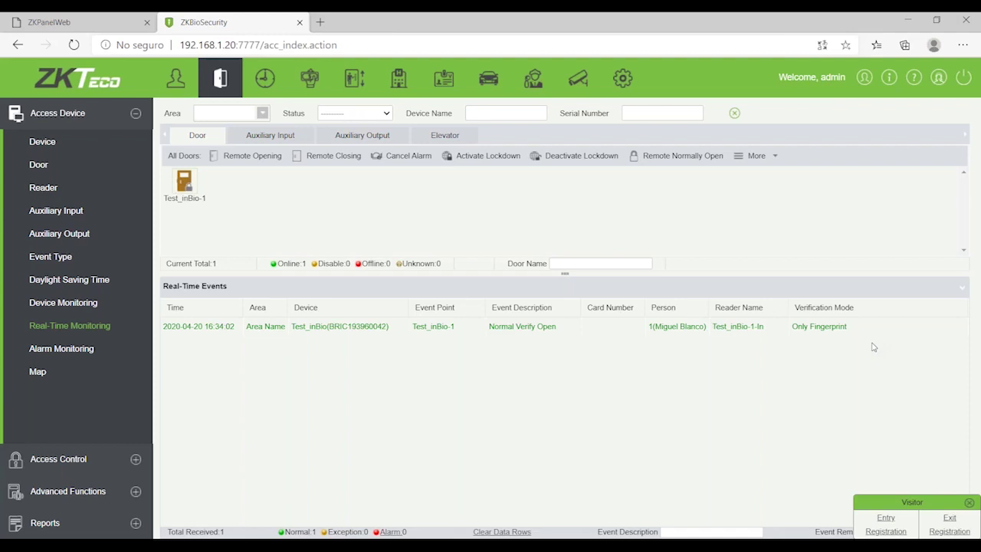
right_click(185, 183)
click(593, 212)
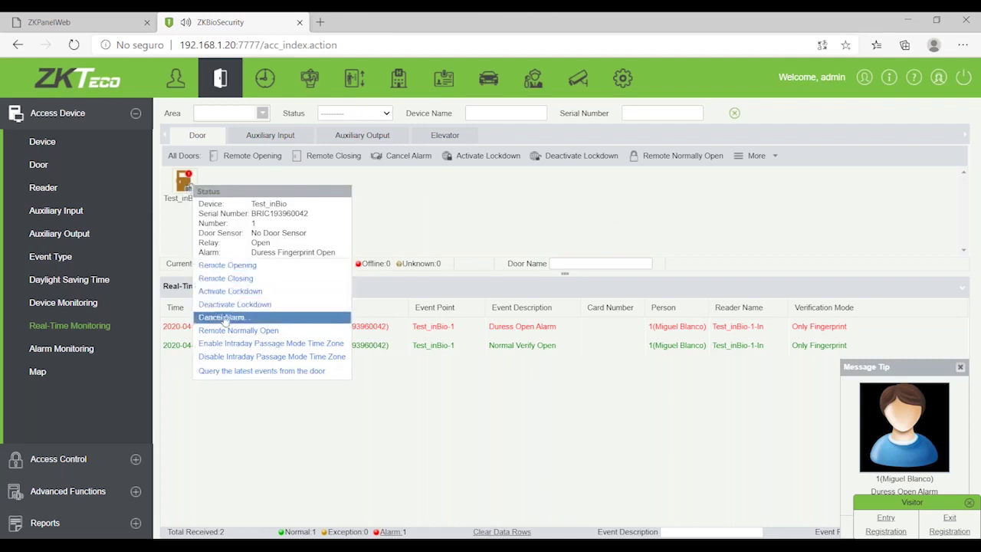
click(224, 318)
text(*****)
key(Return)
click(532, 288)
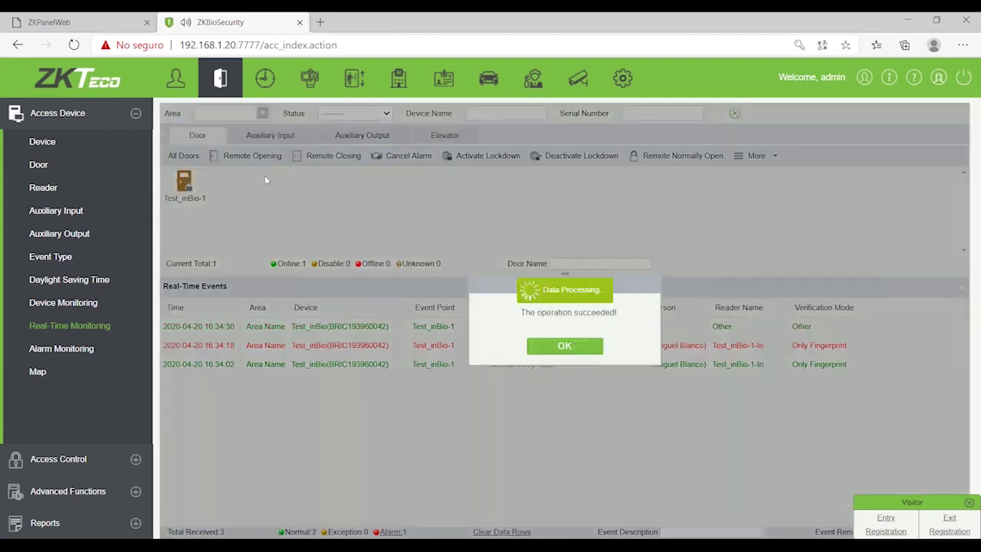
click(567, 346)
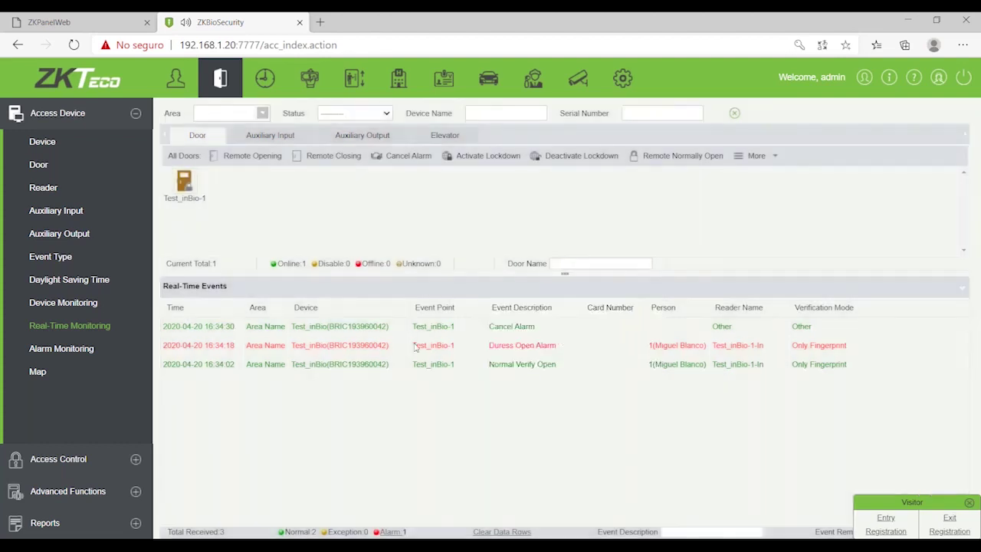
click(39, 165)
Step: Open the Edit dialog for door Test_inBio-1
click(171, 204)
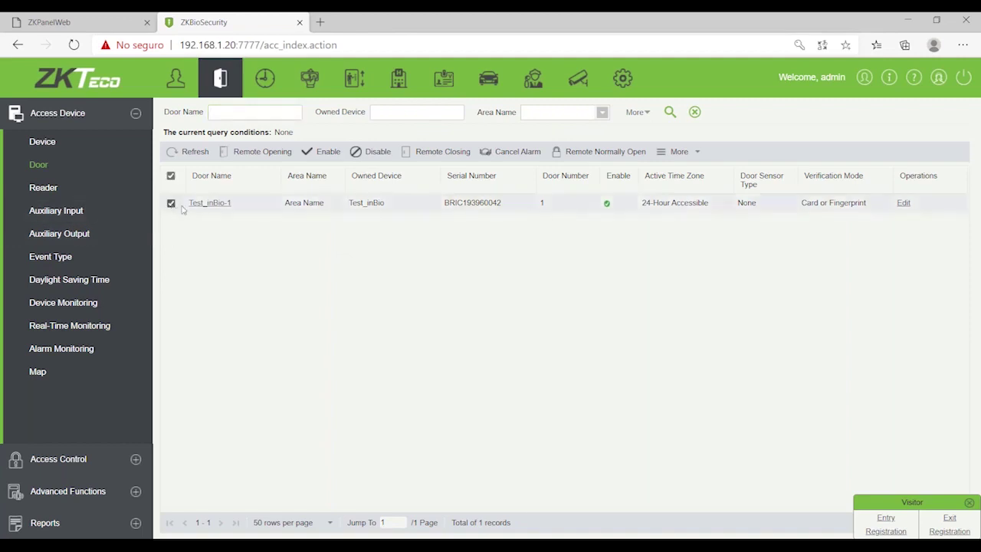
click(903, 202)
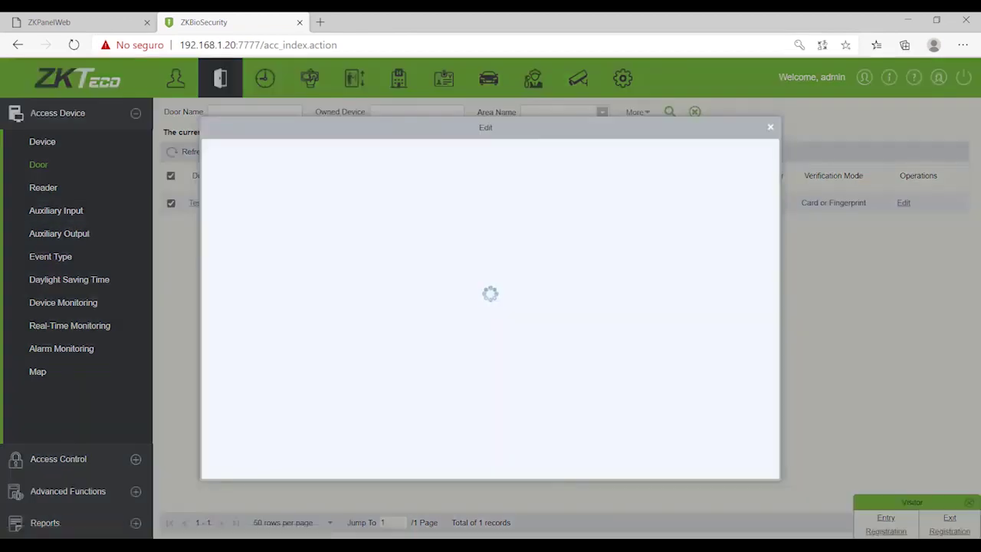
drag(537, 132, 611, 139)
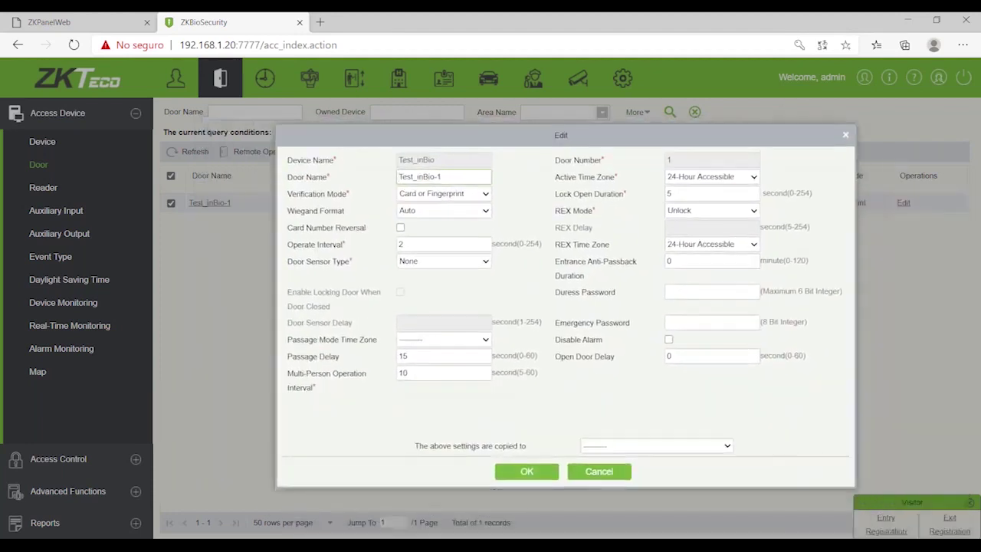
click(399, 176)
Step: Set the door's Verification Mode to Automatic Identification
click(486, 195)
click(486, 195)
click(435, 195)
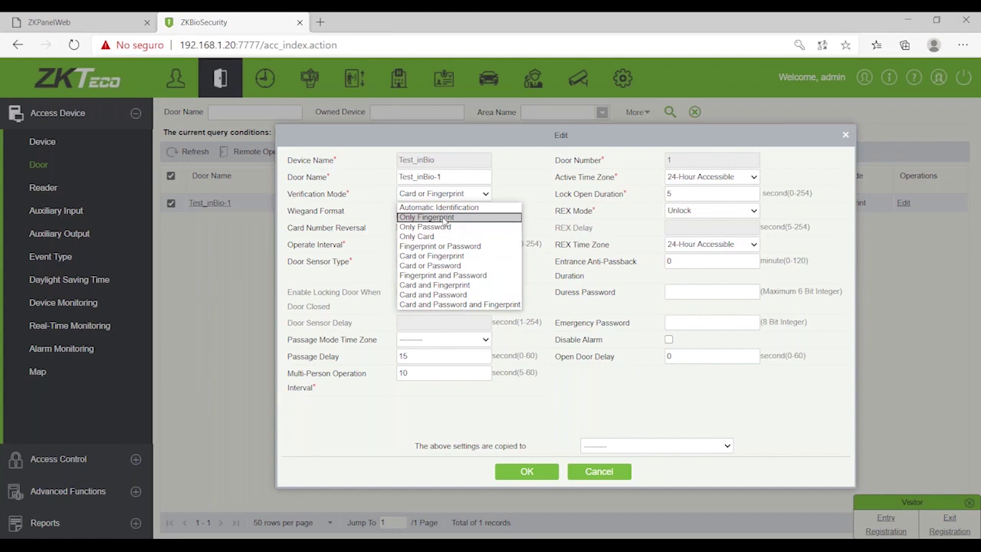
click(444, 217)
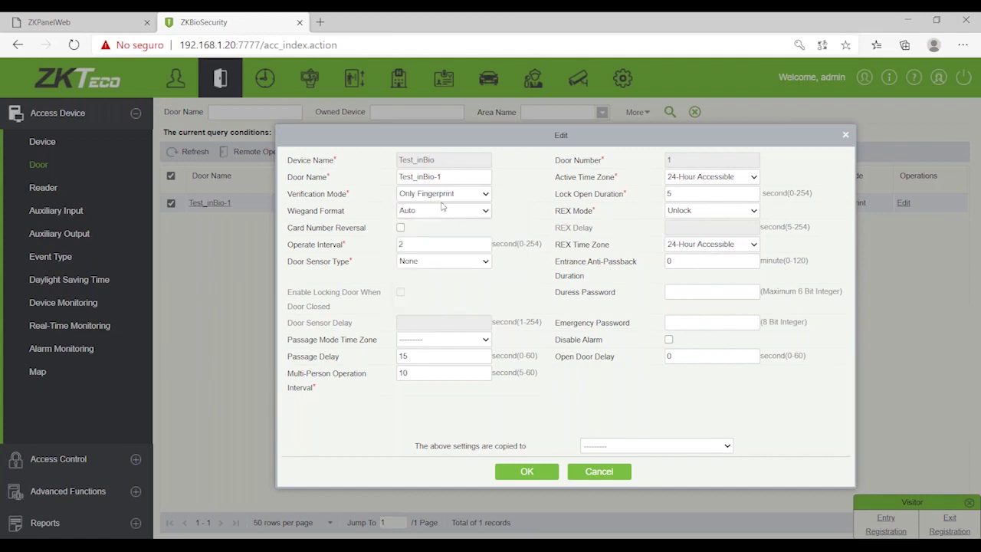
click(443, 196)
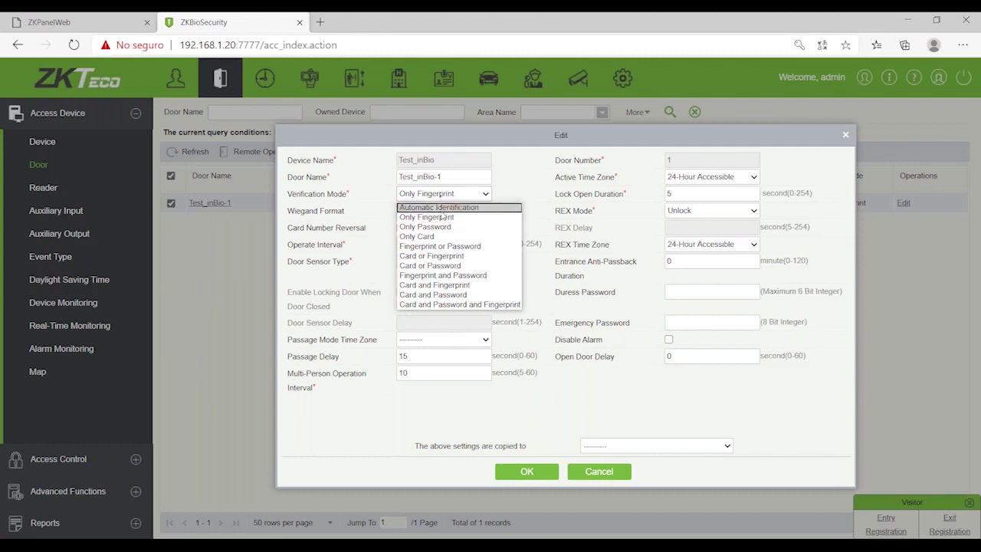
click(441, 211)
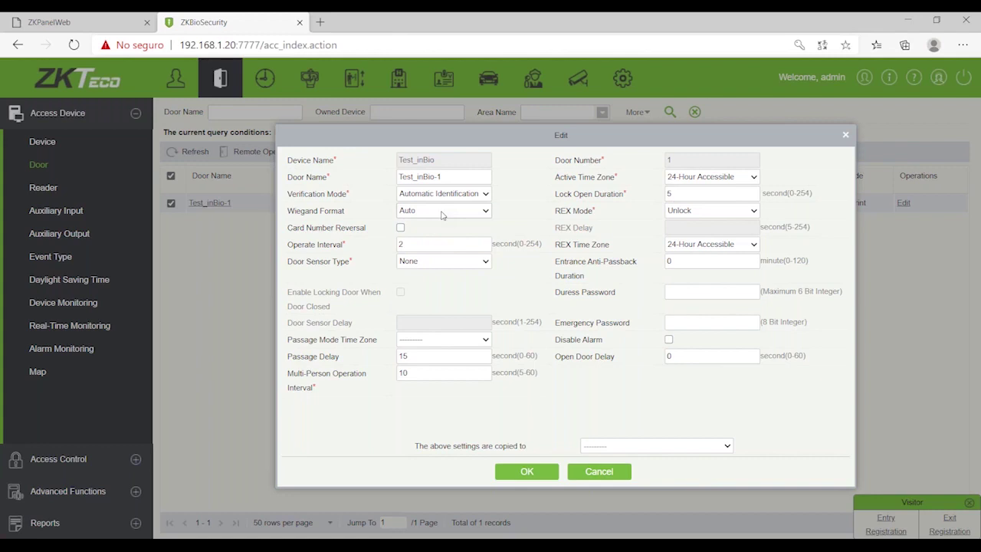
click(475, 264)
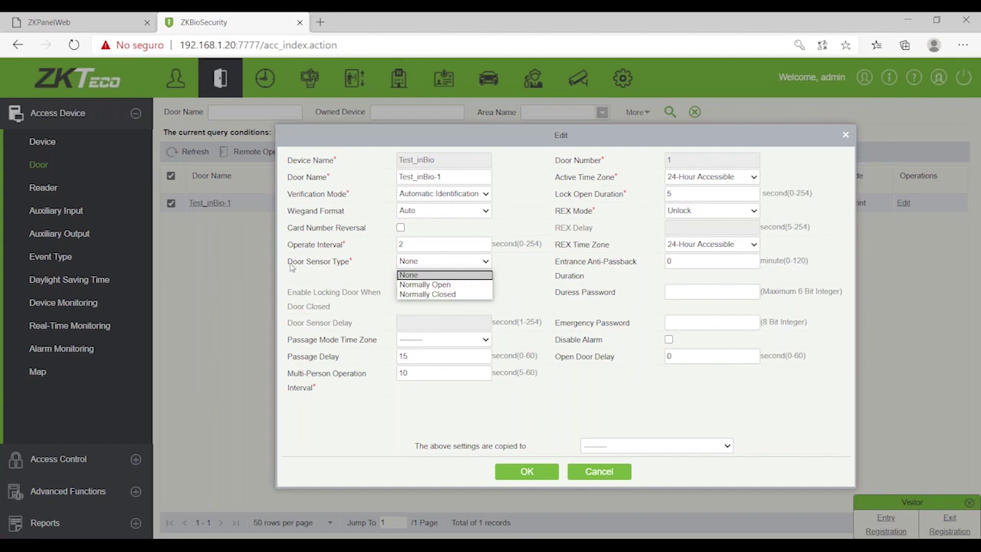
Step: Set Door Sensor Type to Normally Closed and enable locking the door when it closes
click(471, 296)
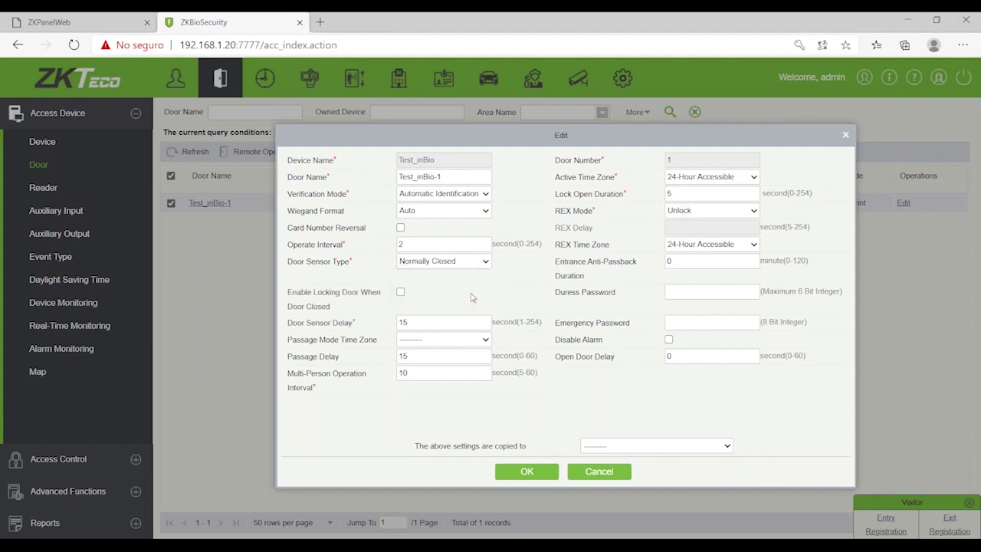
click(428, 265)
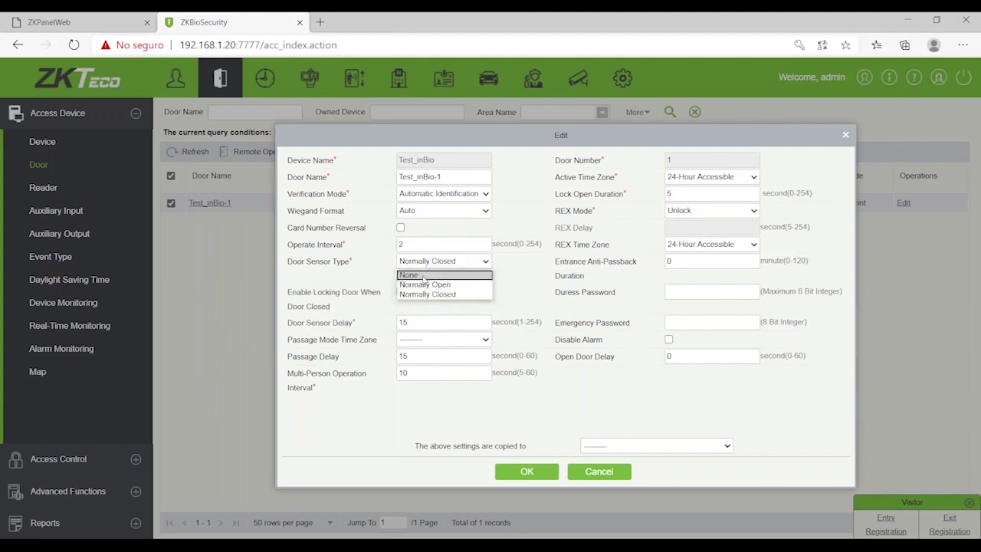
click(423, 275)
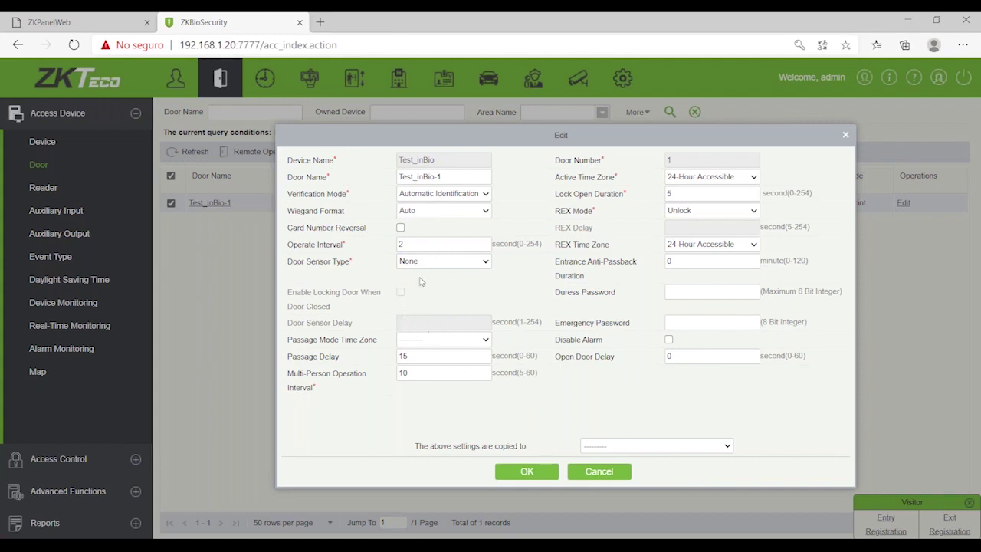
click(441, 262)
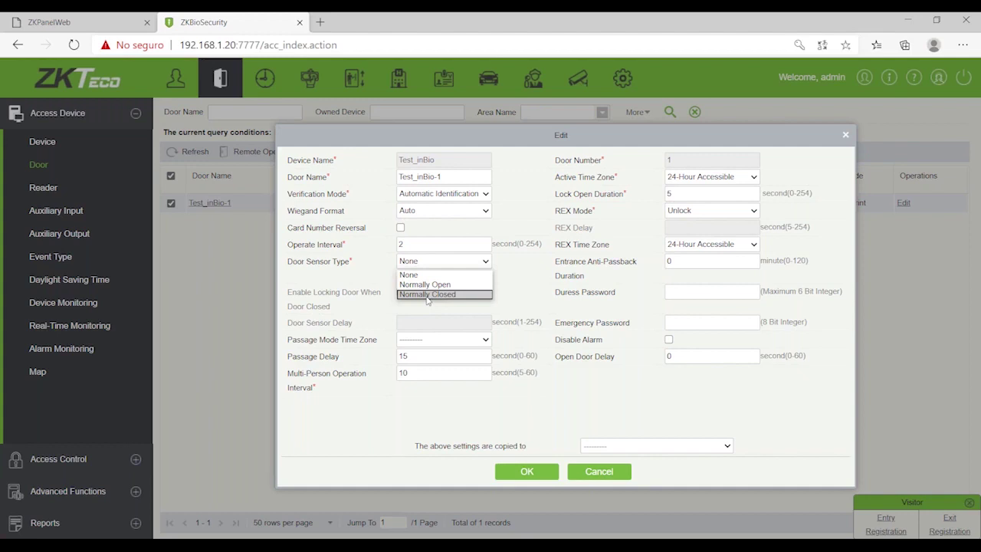
click(427, 295)
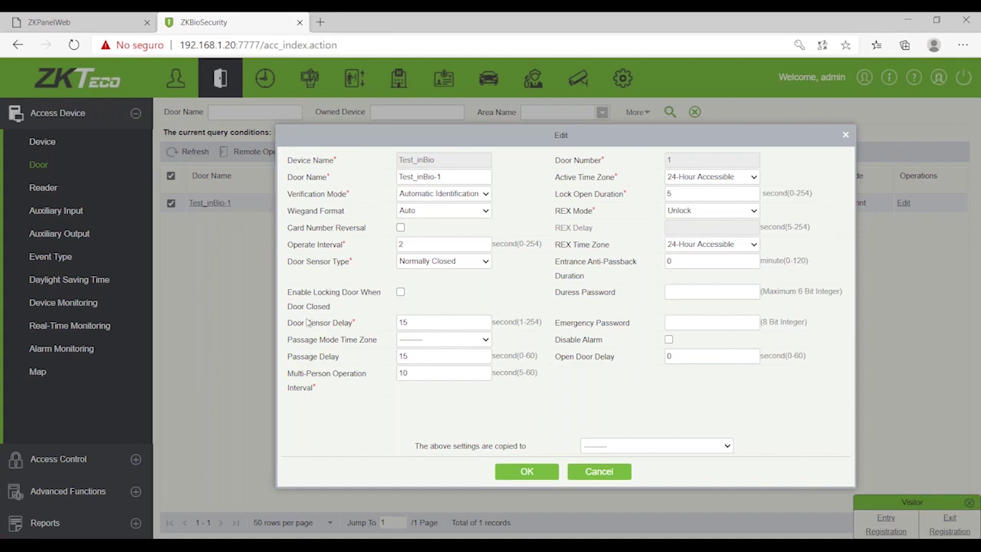
click(400, 293)
click(617, 196)
Step: Try a 10-second Lock Open Duration and untick locking the door when closed
text(10)
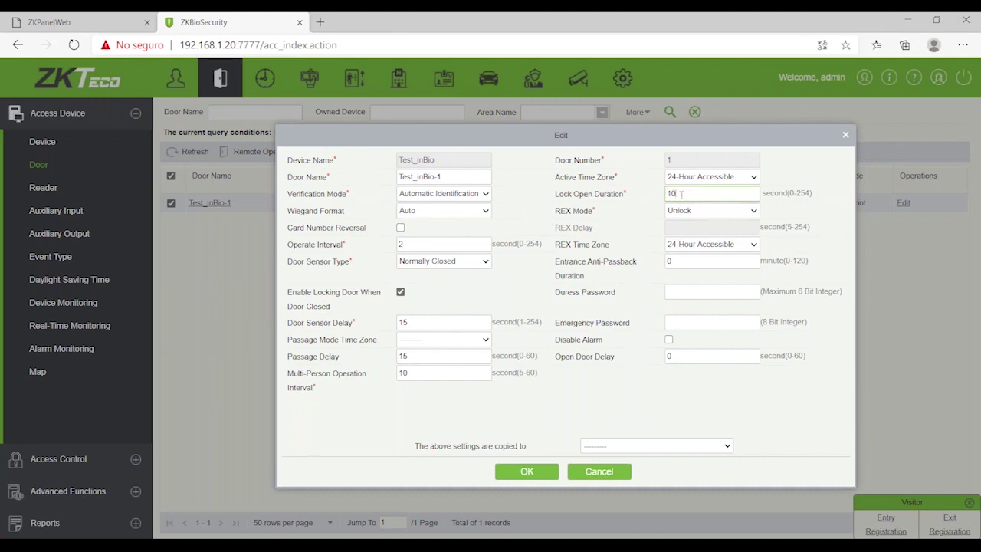
click(401, 293)
click(400, 294)
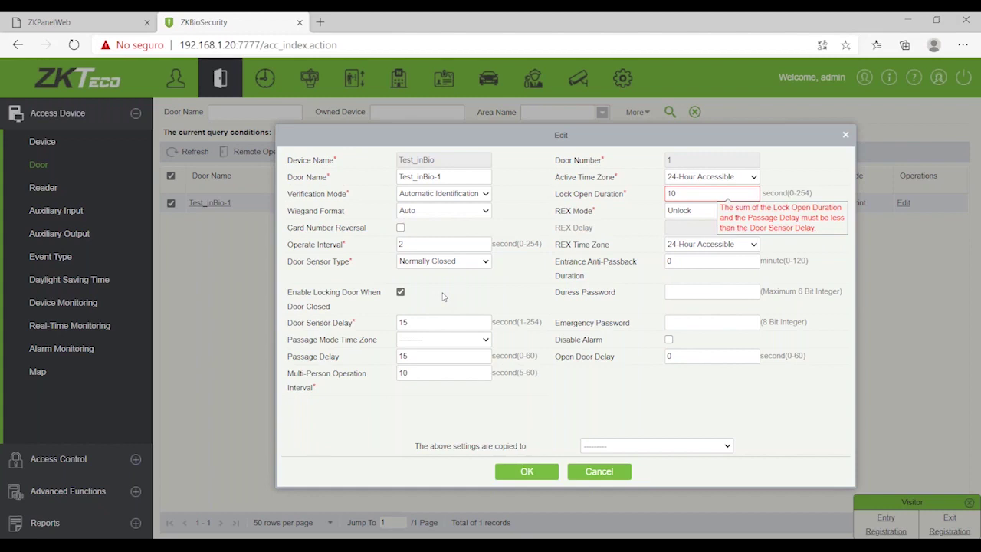
click(400, 292)
Step: Revert Door Sensor Type to None and set Lock Open Duration back to 5 seconds
key(Tab)
drag(433, 324, 371, 331)
click(477, 261)
click(429, 275)
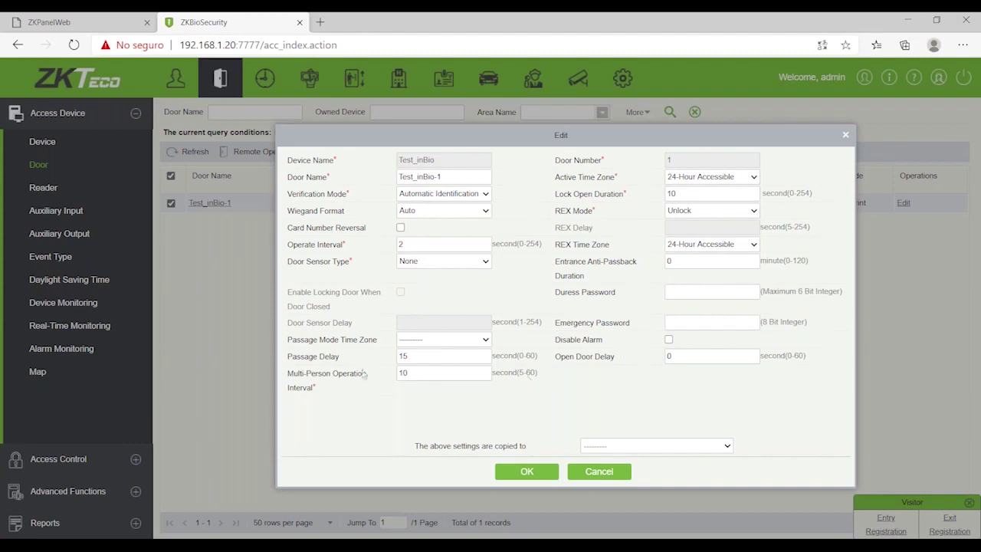
click(406, 357)
double_click(671, 193)
text(5)
click(523, 401)
drag(417, 355, 391, 360)
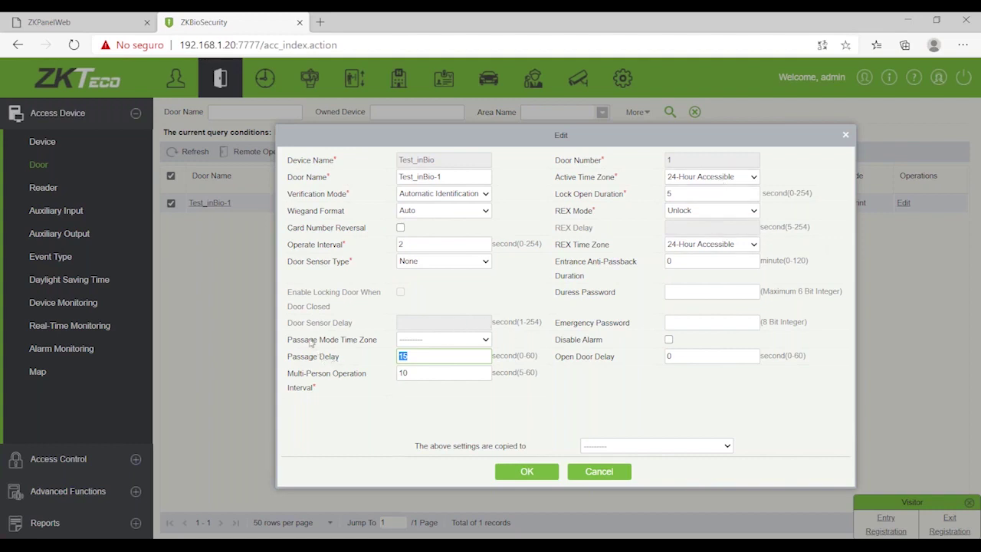
Step: Try 9-18 M-F as the Passage Mode time zone, then clear it again
click(437, 340)
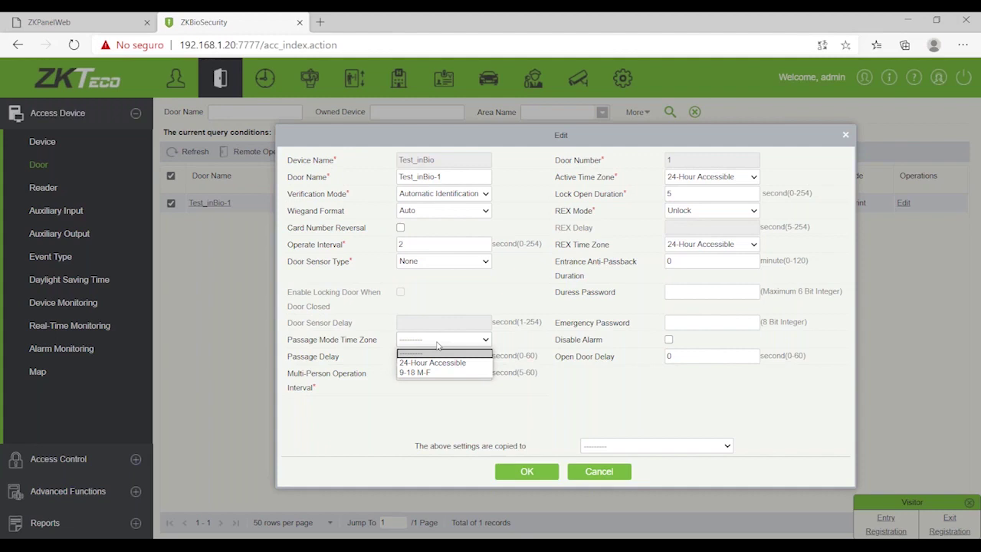
click(437, 345)
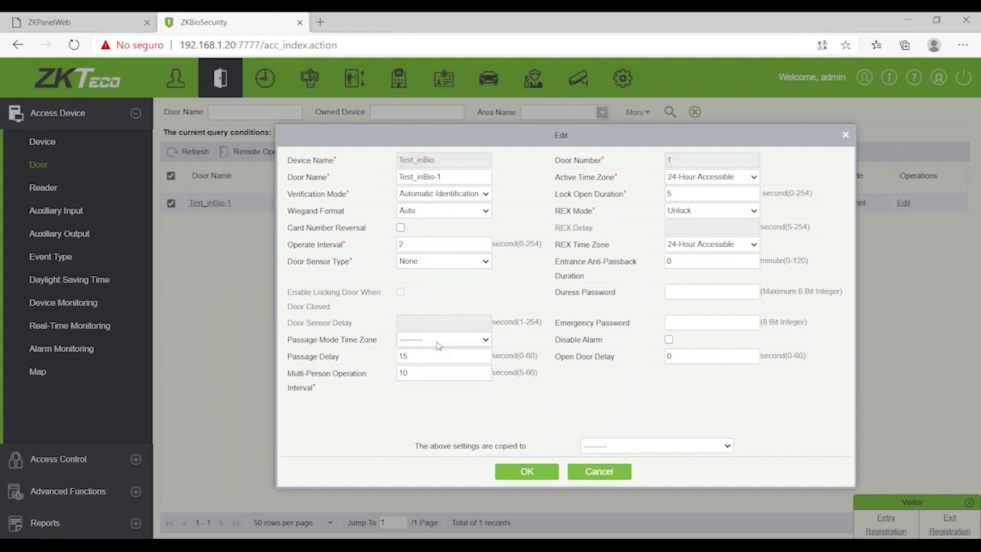
click(436, 344)
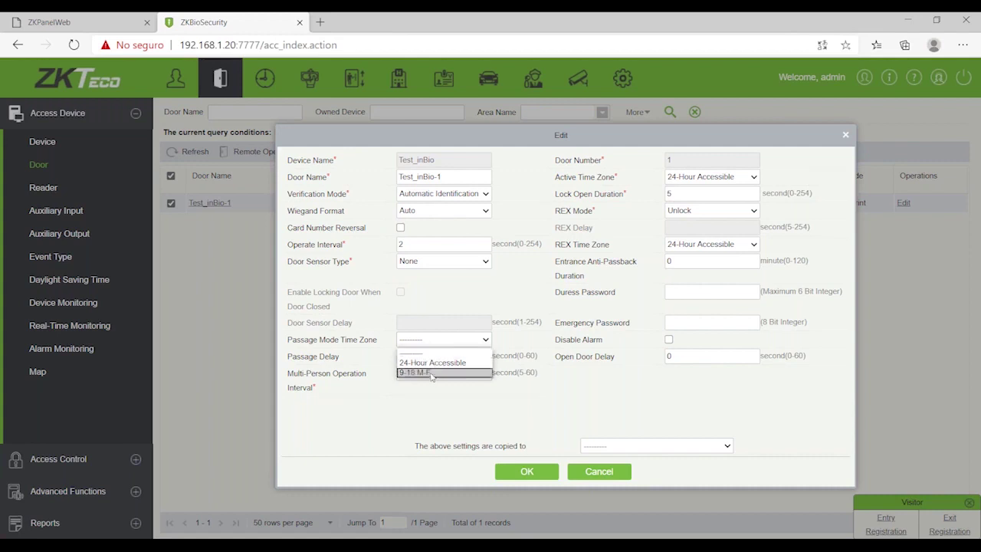
click(431, 373)
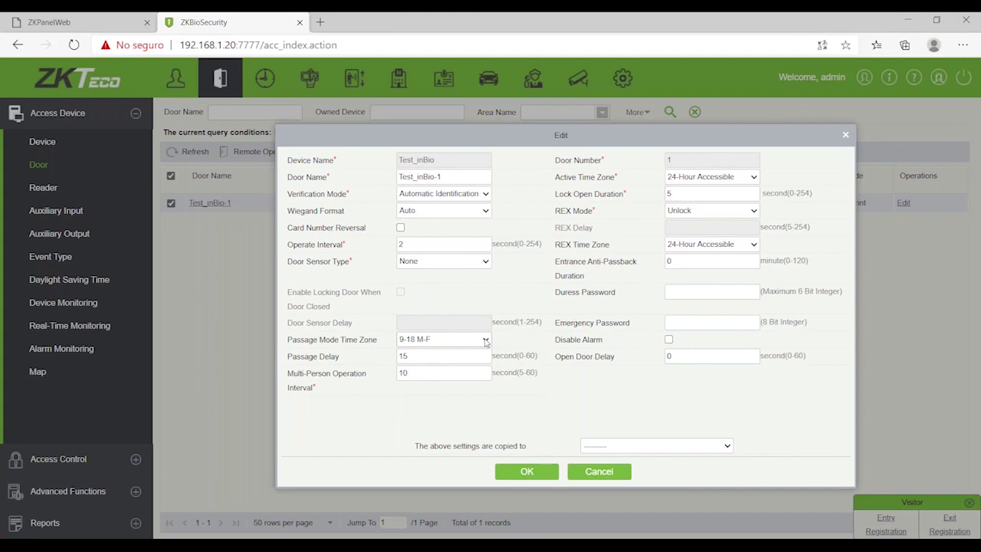
click(485, 340)
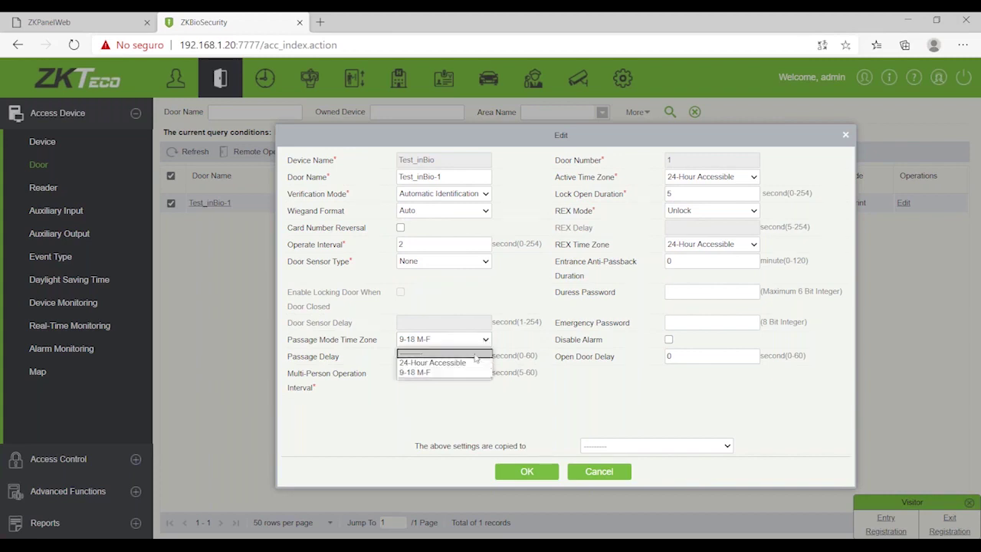
click(439, 360)
drag(288, 341, 380, 343)
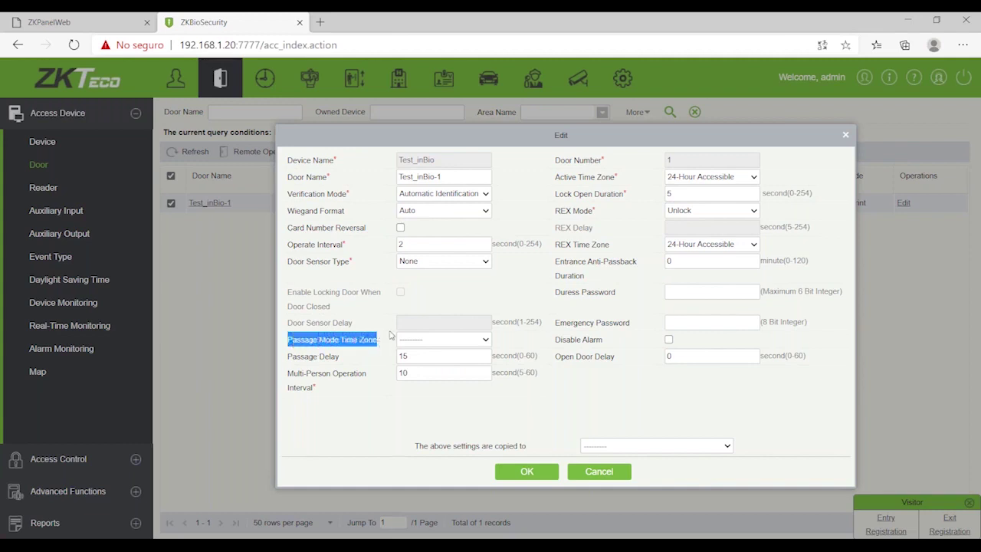
click(558, 179)
Step: Try 9-18 M-F for Active and REX time zones, restore both to 24-Hour Accessible, and cancel
drag(557, 179, 614, 182)
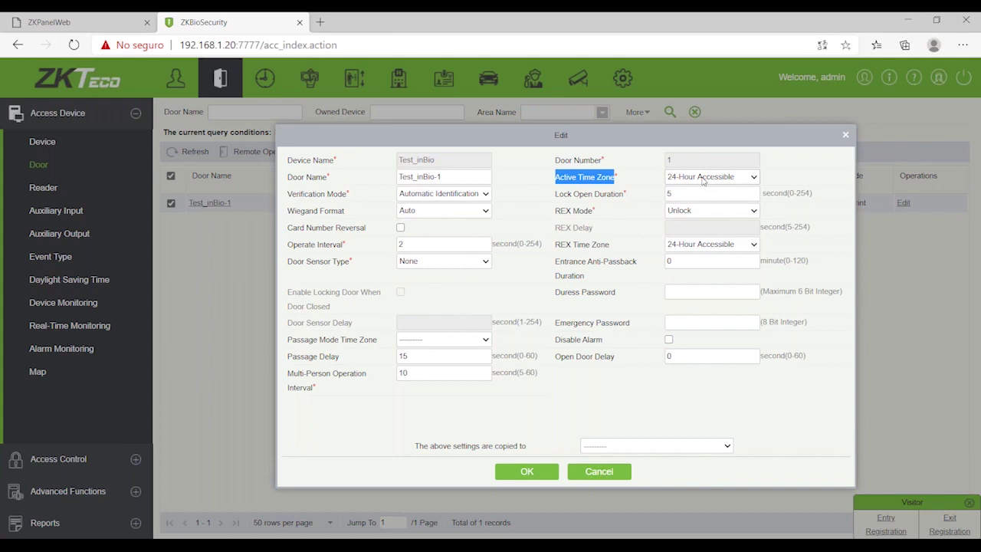
click(702, 178)
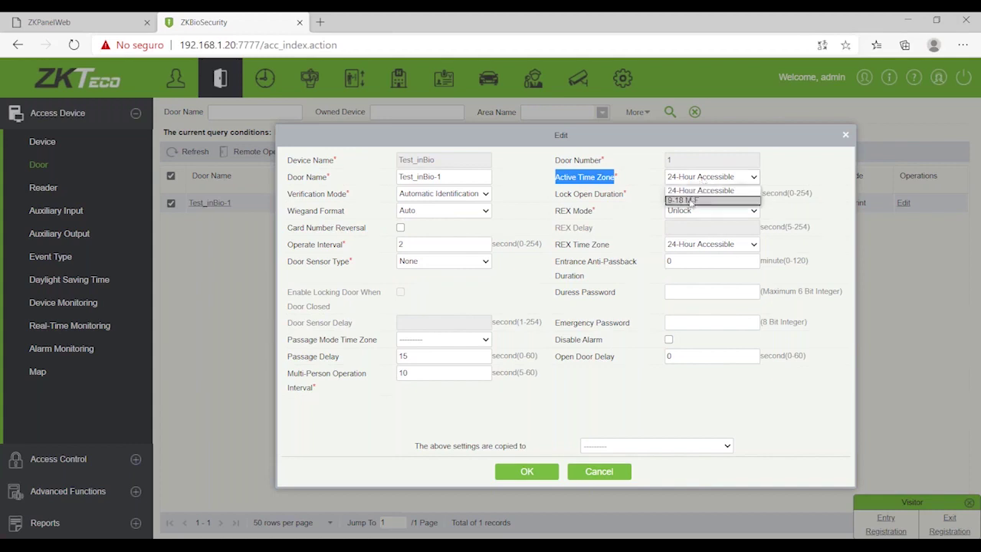
click(692, 200)
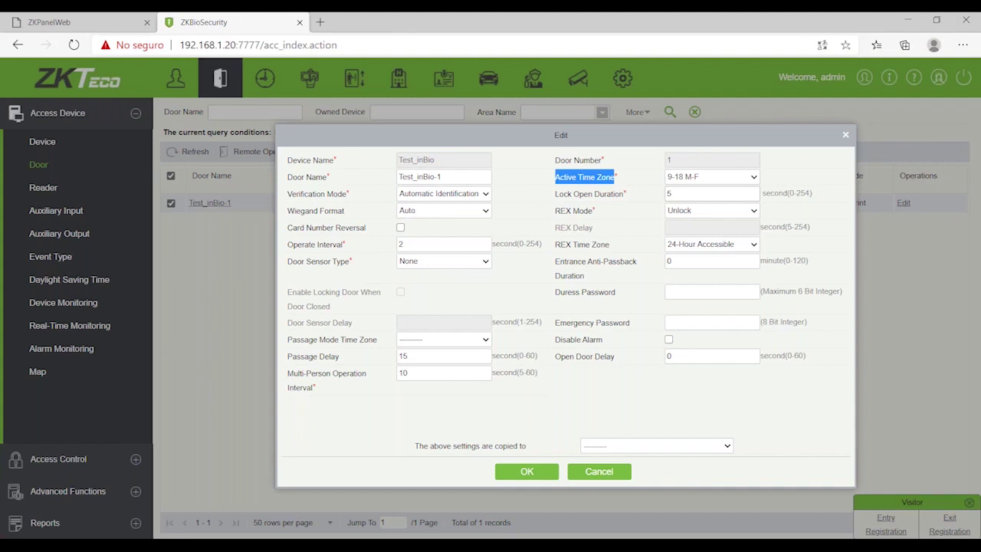
click(682, 180)
click(684, 191)
click(689, 245)
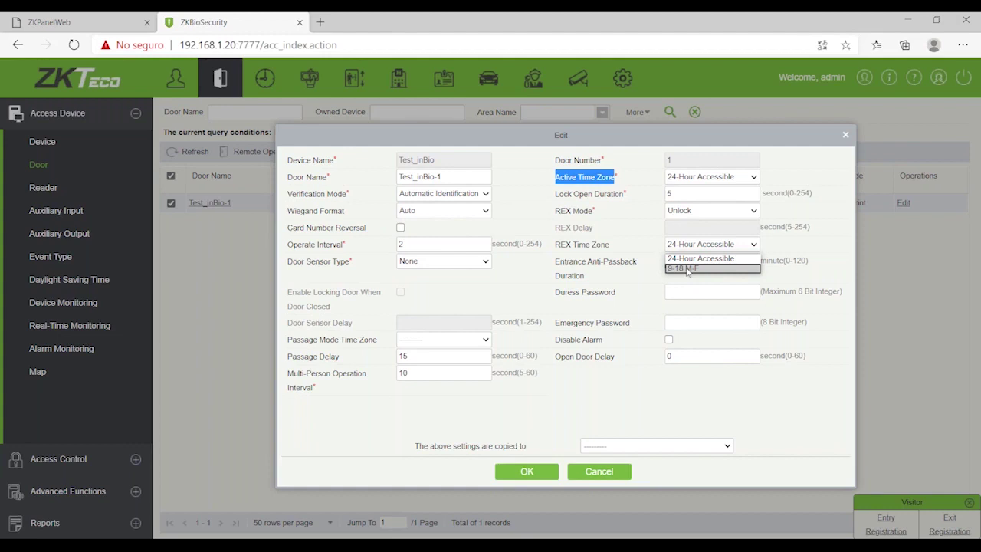
click(687, 269)
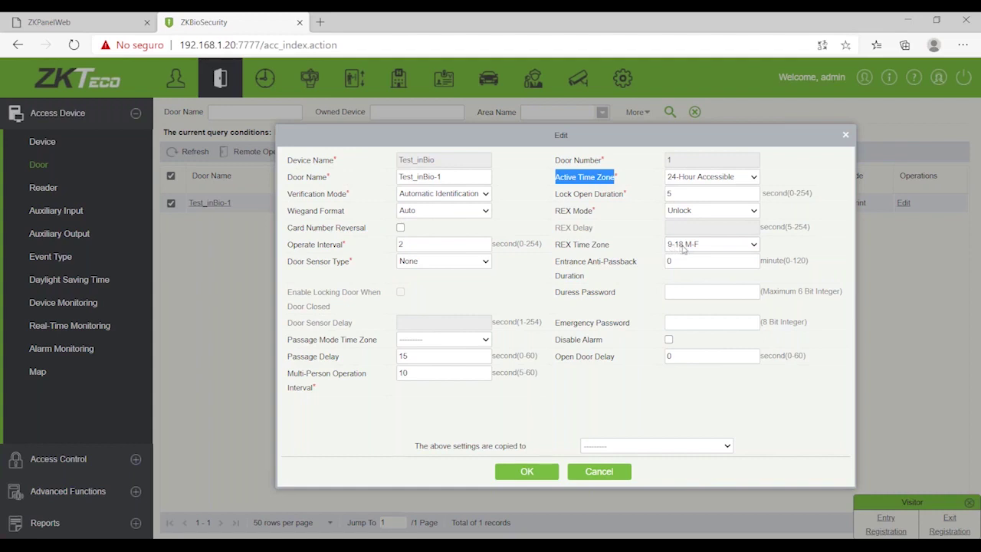
click(685, 245)
click(684, 258)
click(583, 474)
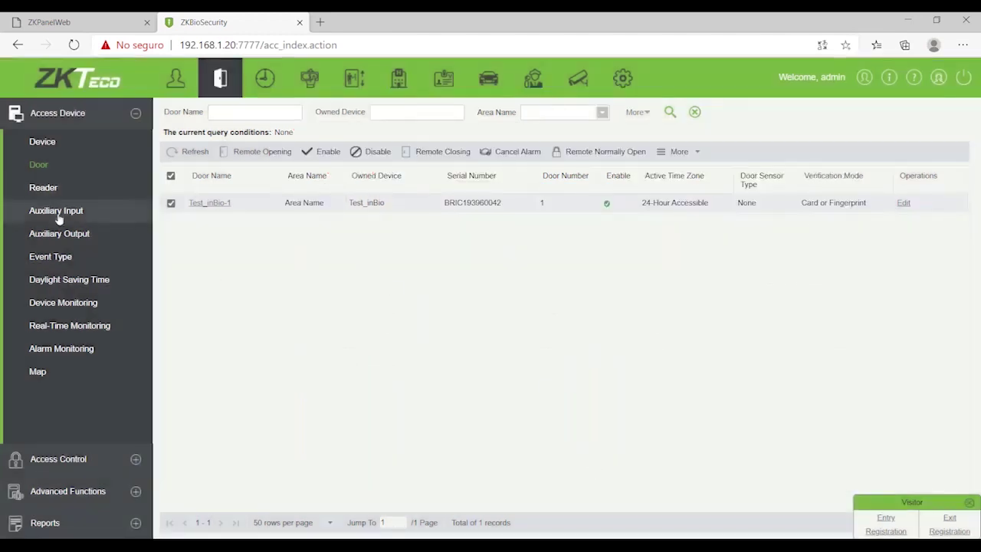
Step: List the Test_inBio-1-In and Test_inBio-1-Out readers, then expand the Access Control menu
click(48, 187)
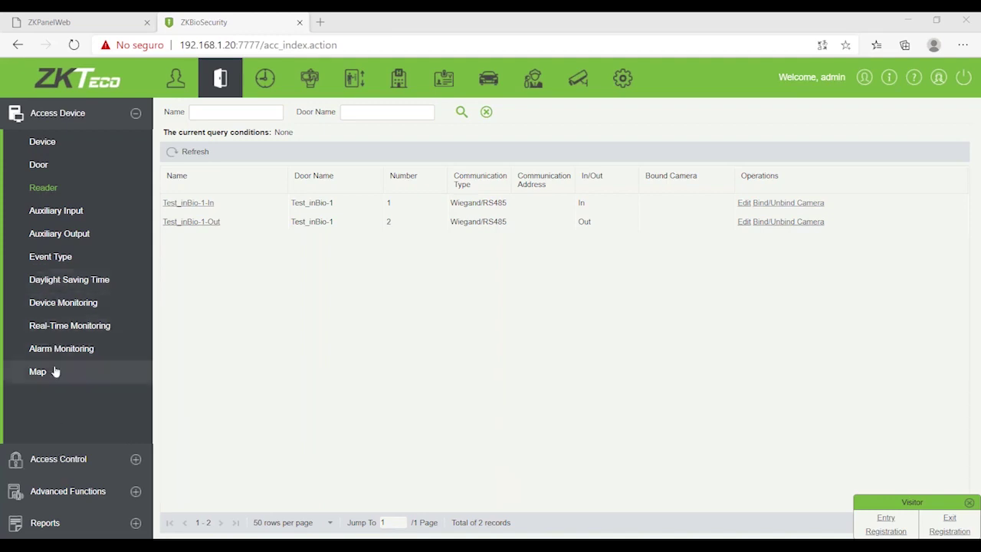
click(71, 460)
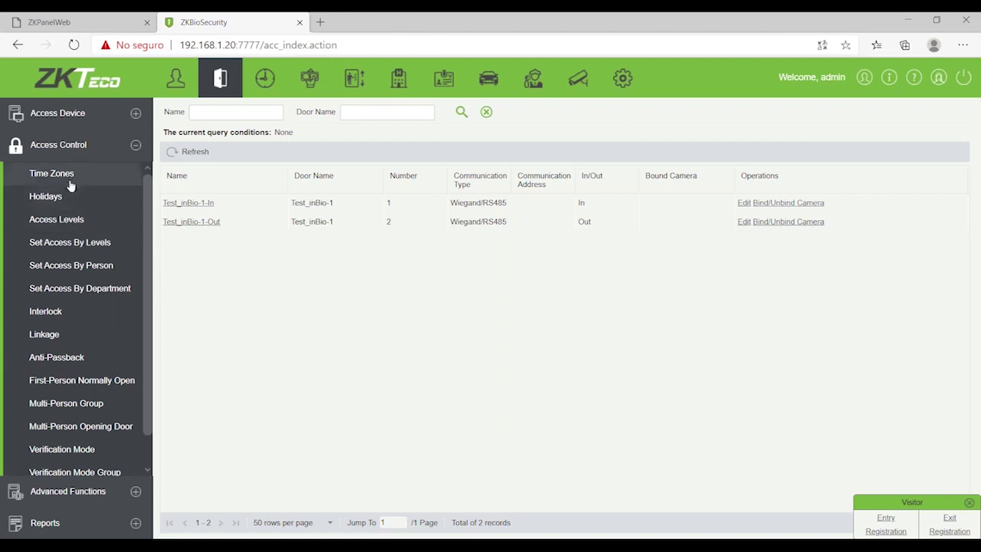
Step: Open the Interlock page, which has no interlock rules yet
click(74, 320)
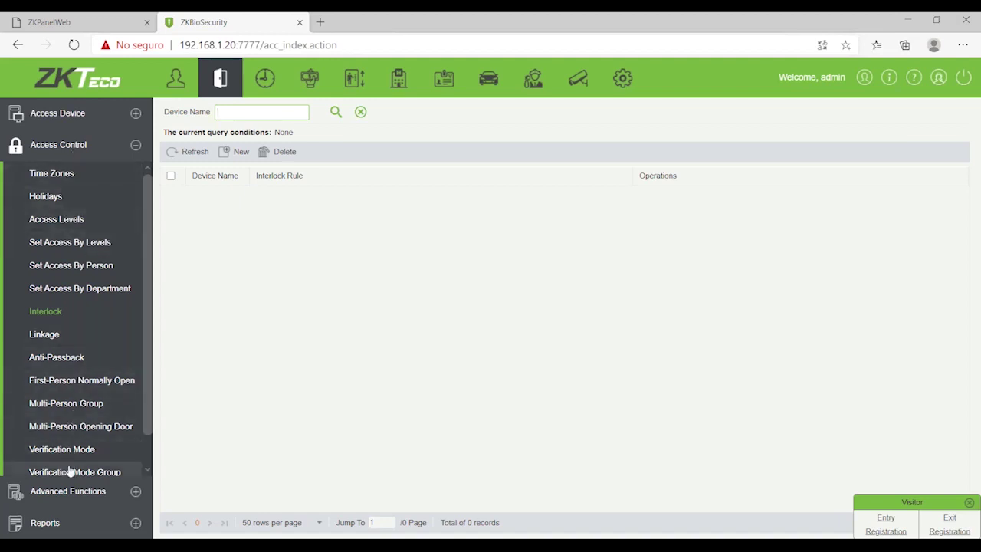
scroll(67, 414, down, 1)
scroll(83, 315, up, 1)
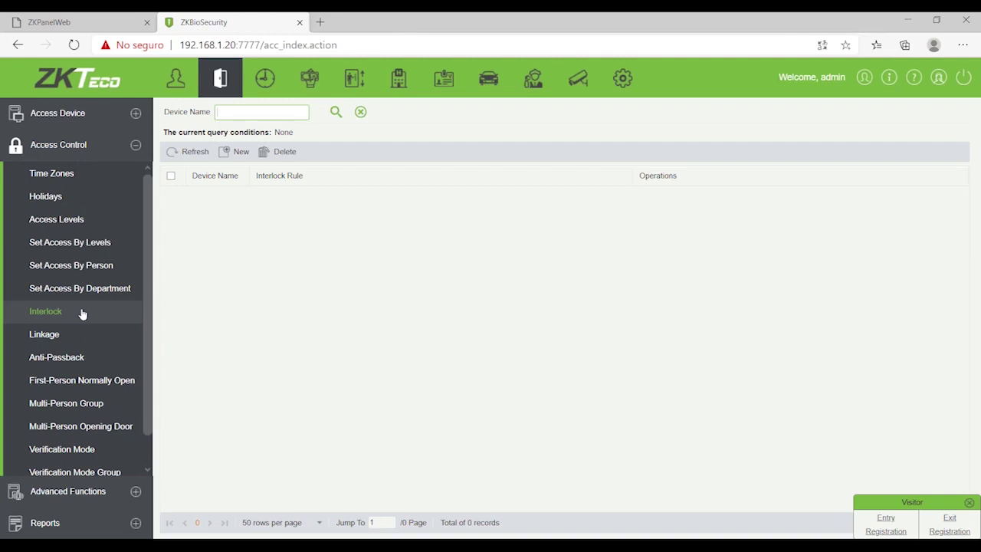
Step: Browse Advanced Functions, return to Access Control, and start a new interlock rule
click(53, 495)
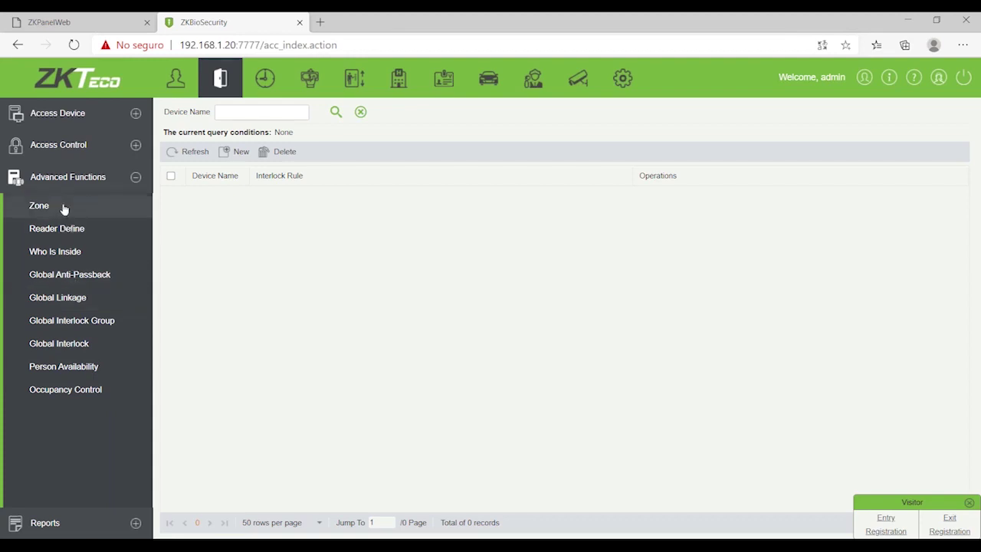
click(69, 147)
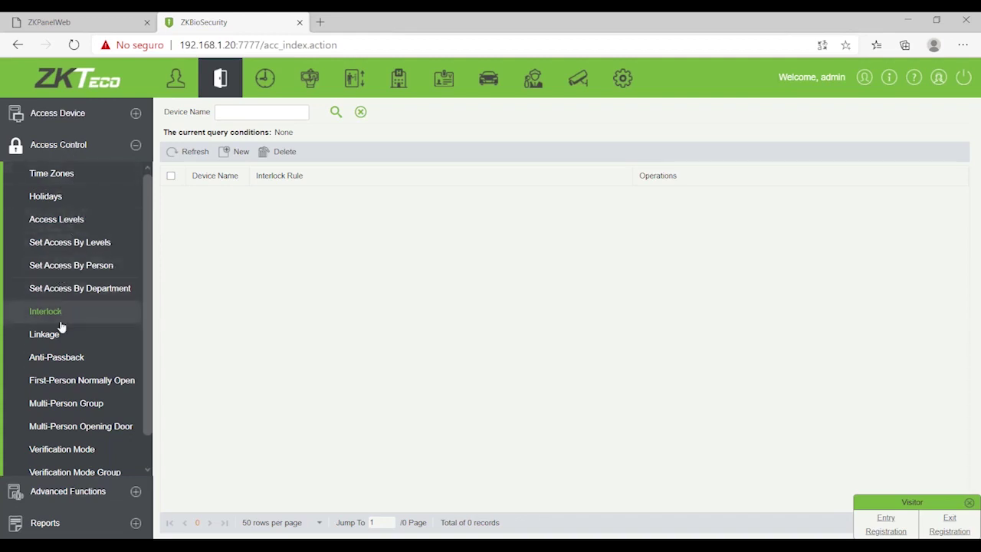
click(238, 151)
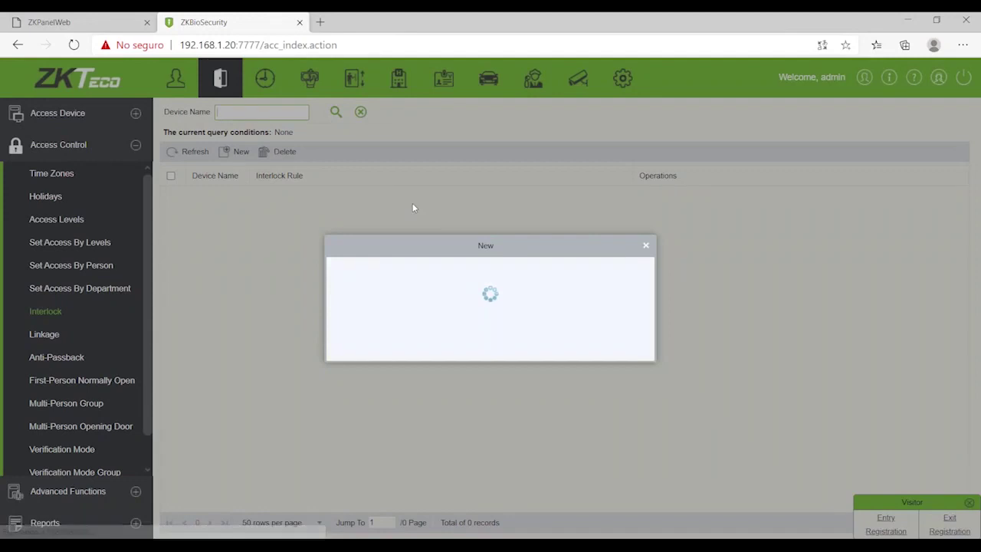
Step: Leave the interlock rule and device unchosen, since no devices are listed, and cancel the form
click(568, 288)
click(519, 303)
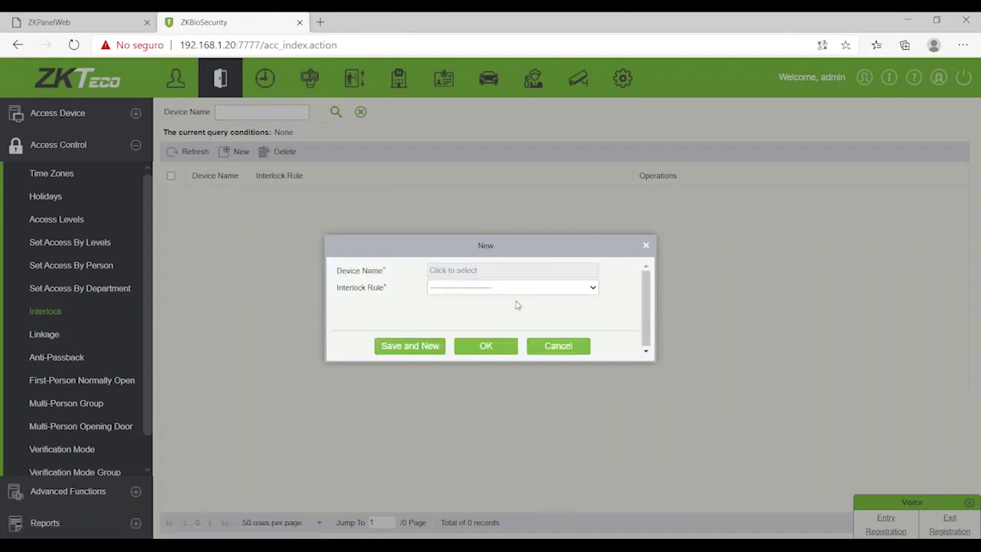
click(503, 272)
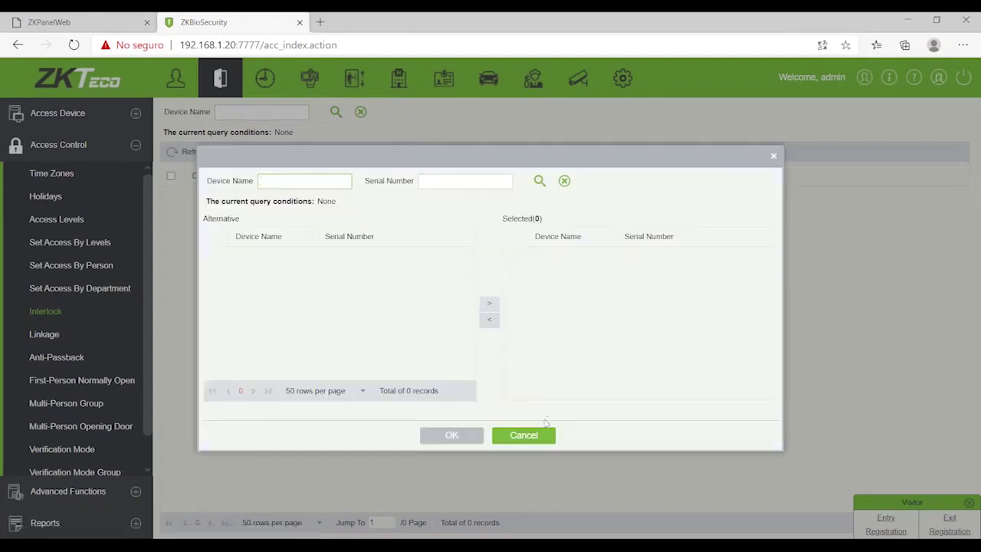
click(539, 436)
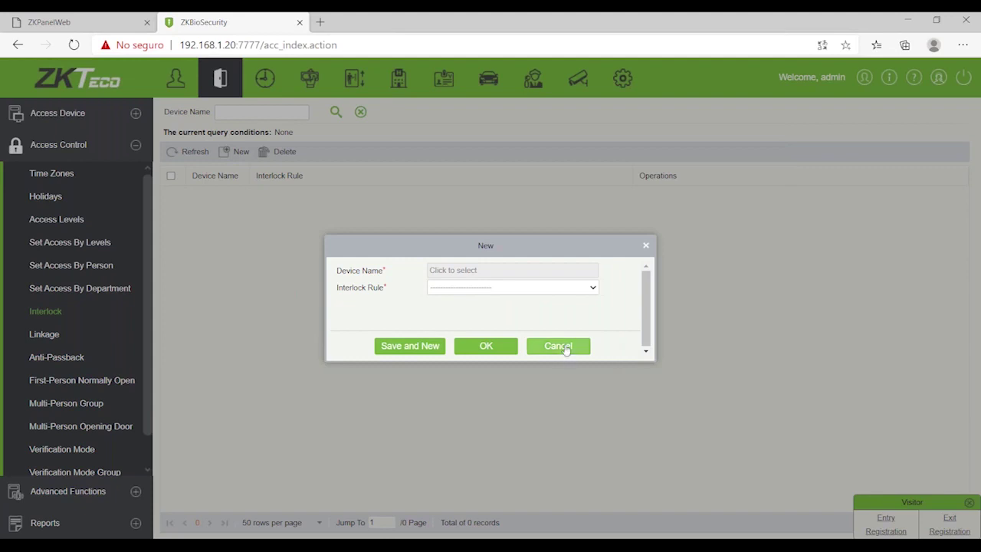
click(565, 348)
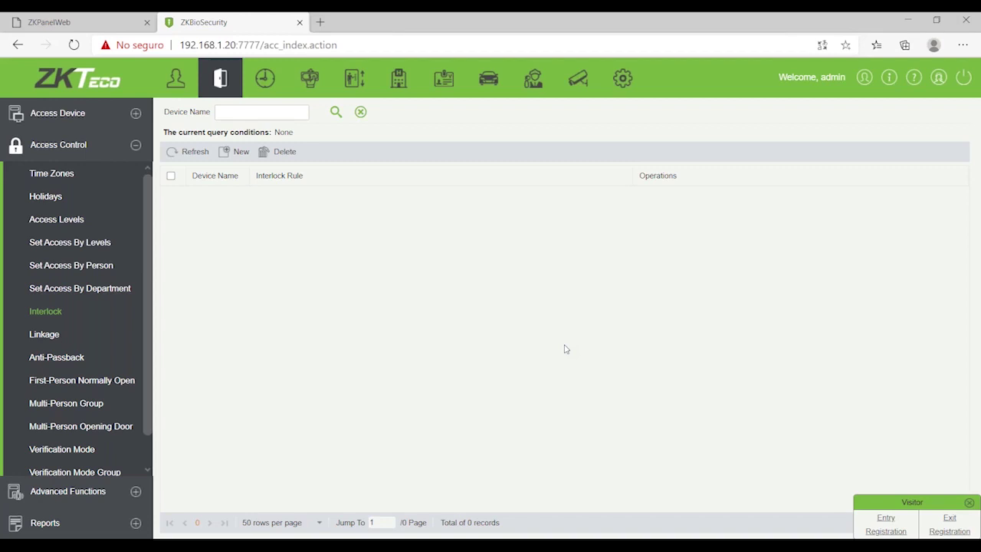
Step: Look over the Linkage and Anti-Passback pages, cancelling a new anti-passback rule without a device
click(51, 336)
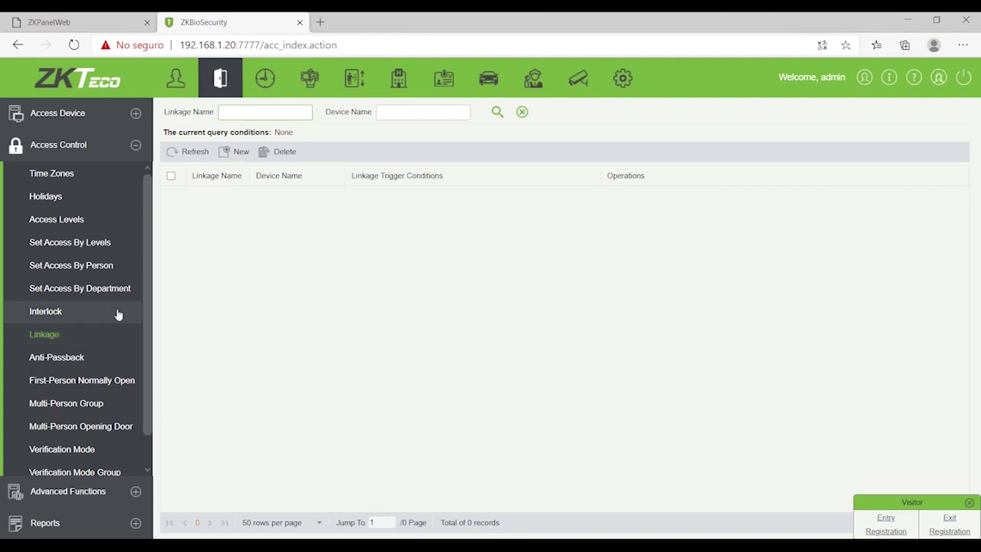
scroll(119, 314, down, 1)
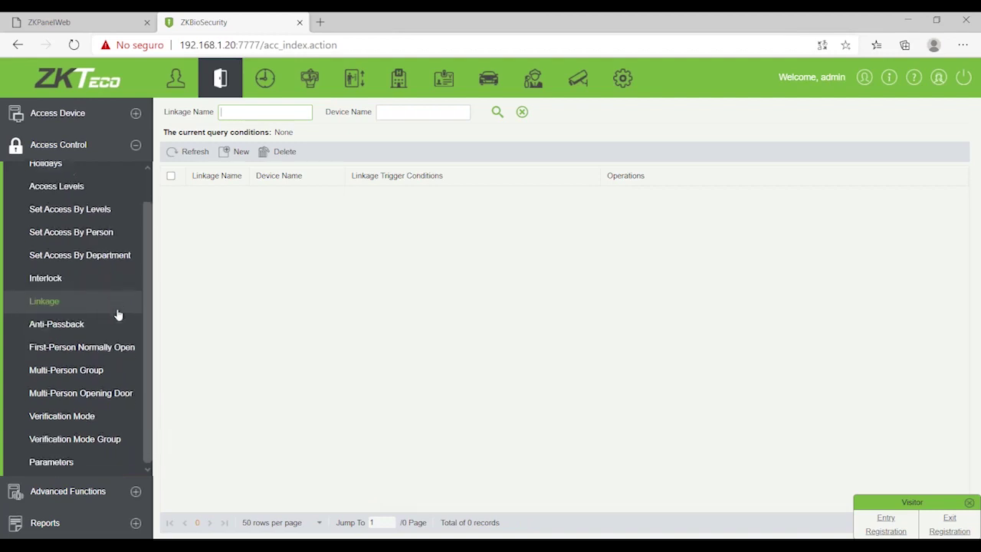
click(57, 324)
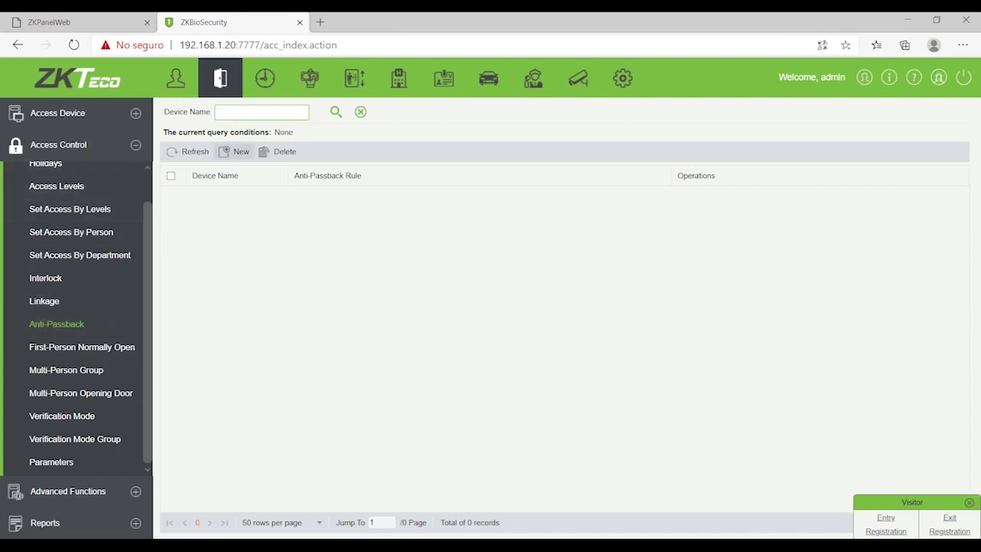
click(240, 156)
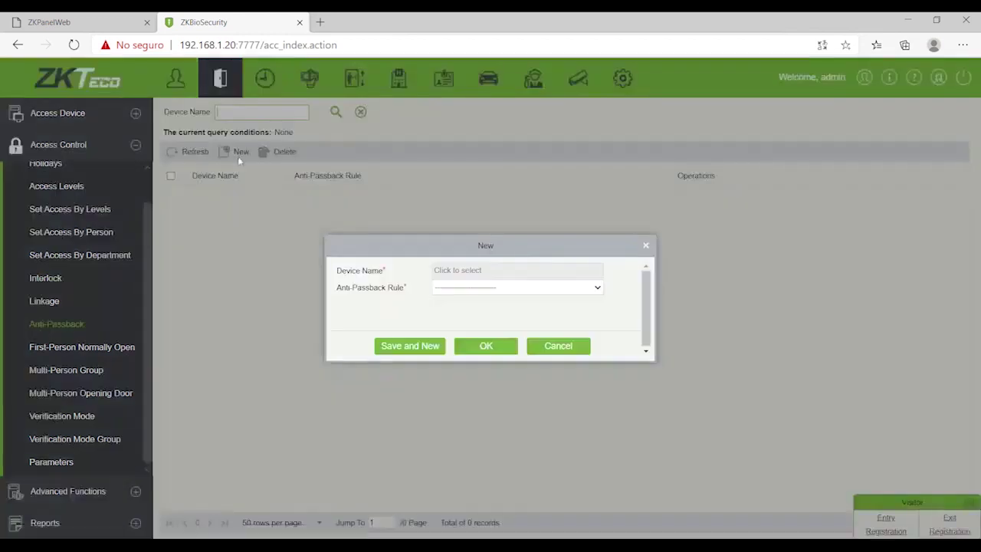
click(450, 274)
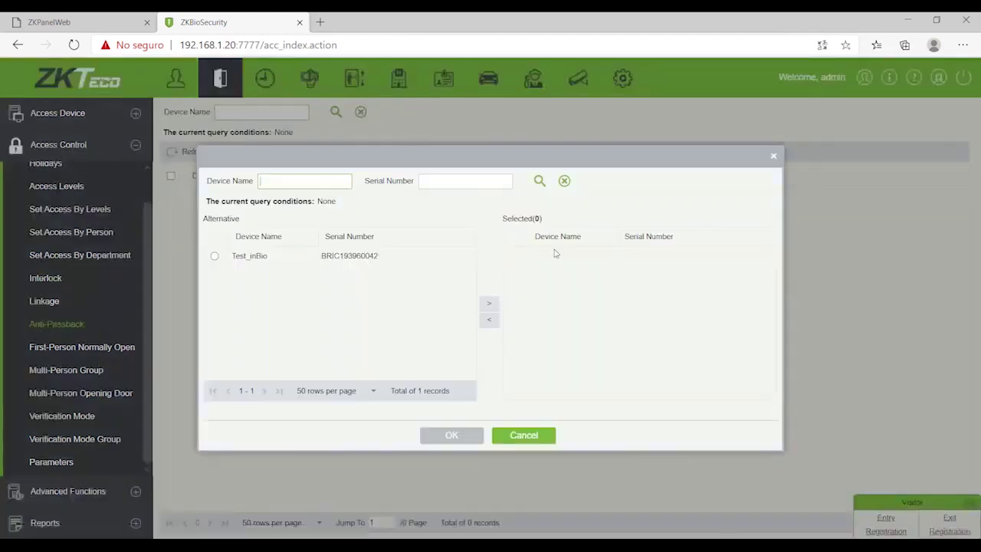
click(773, 156)
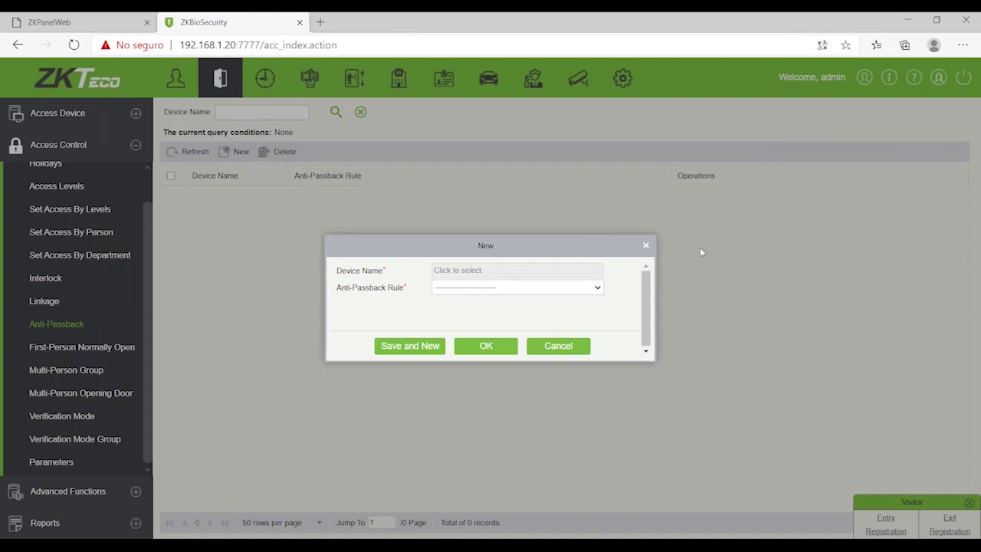
click(571, 347)
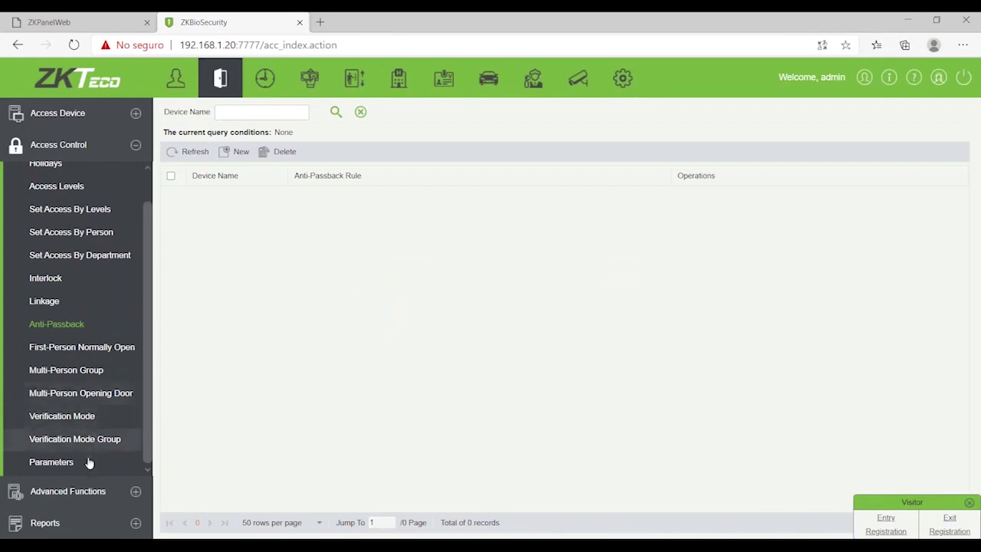
Step: Start another anti-passback rule and set its device to Test_inBio
click(68, 491)
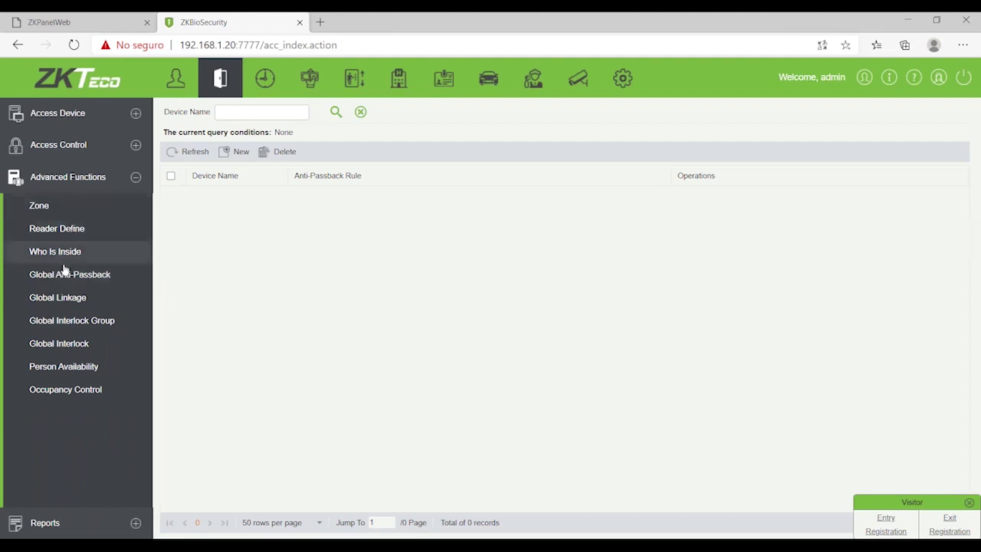
click(64, 147)
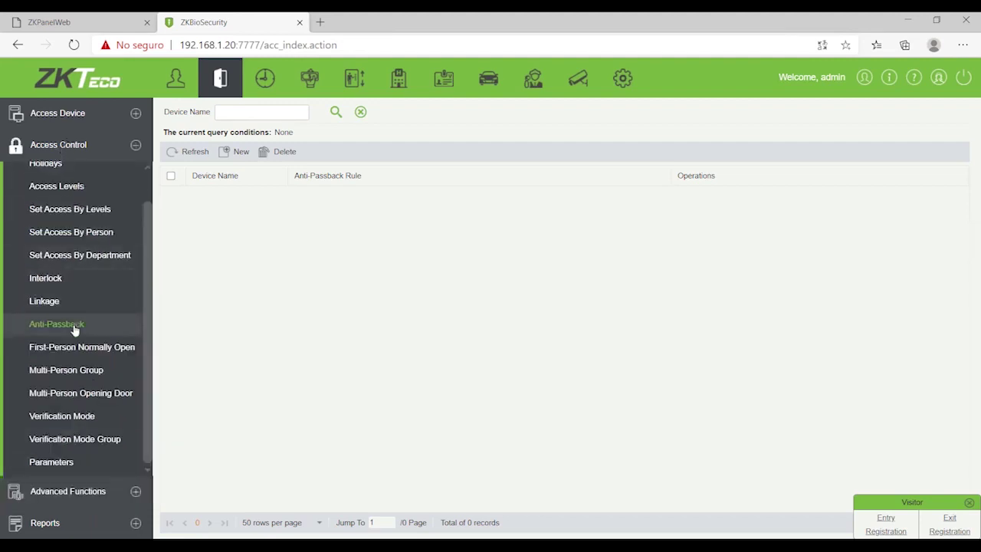
click(237, 151)
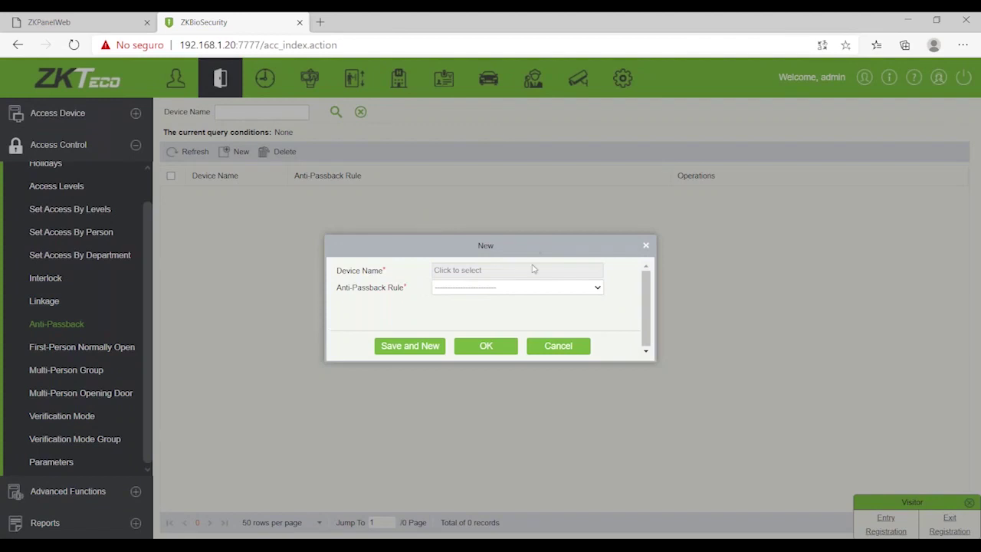
click(534, 269)
click(217, 256)
click(491, 305)
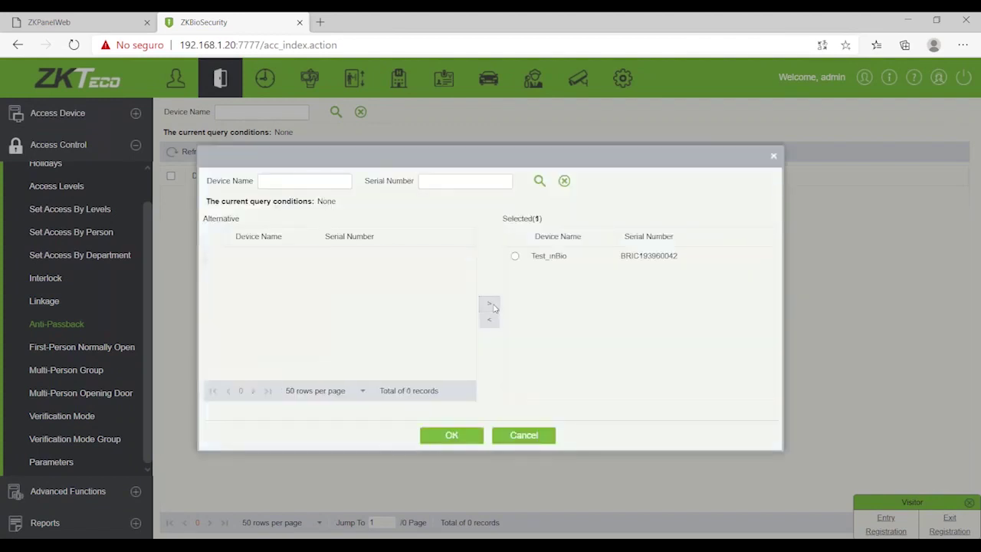
click(461, 434)
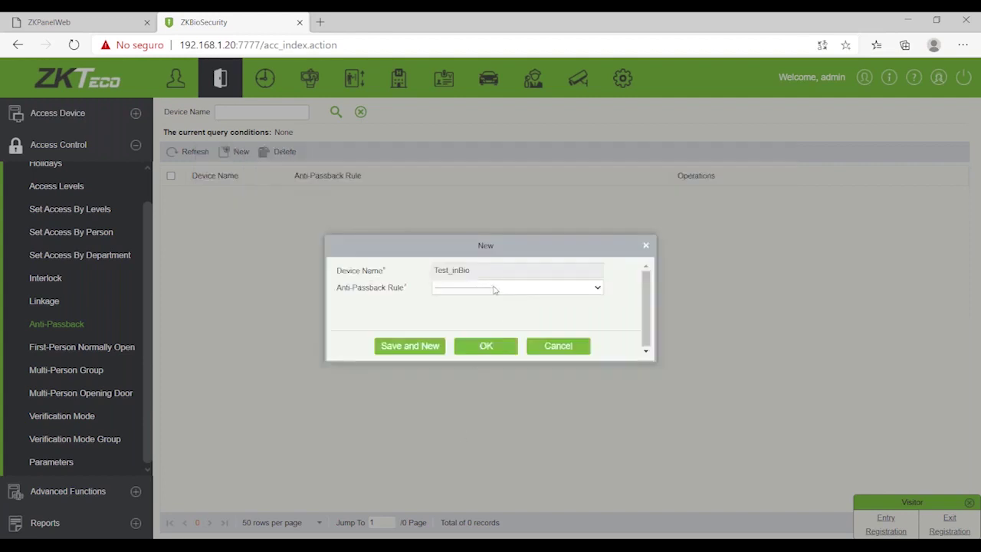
Step: Review the anti-passback rule choices, discard the rule unsaved, and go to First-Person Normally Open
click(494, 289)
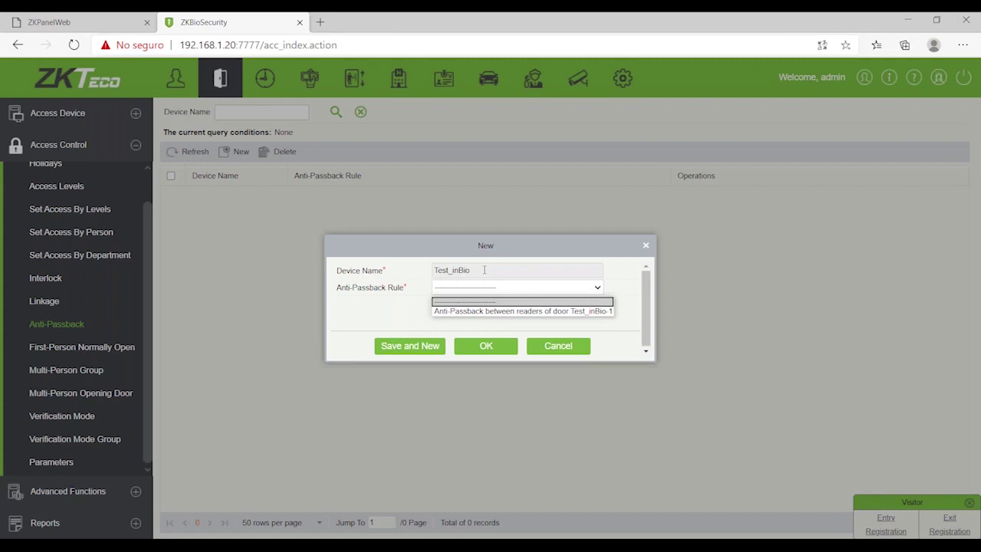
click(565, 346)
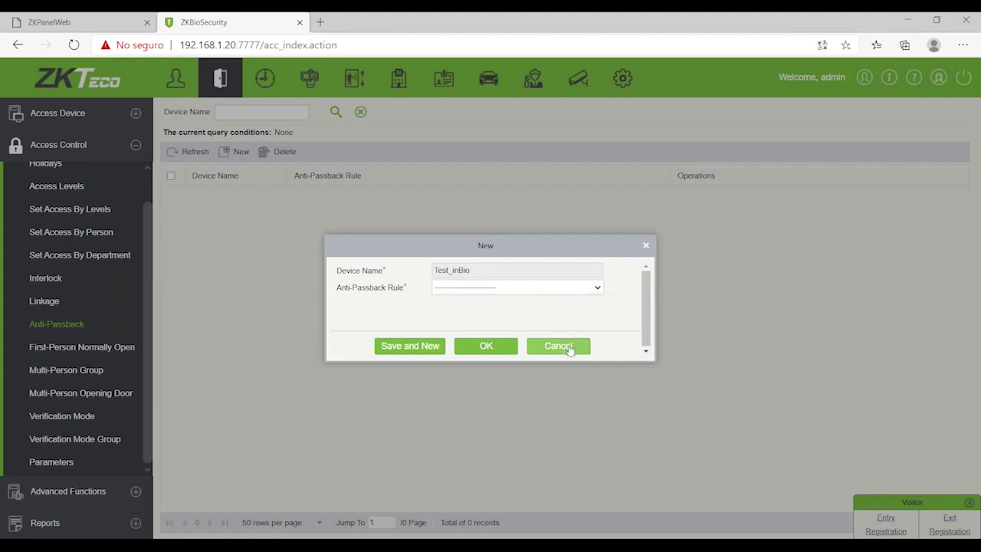
click(565, 346)
click(34, 347)
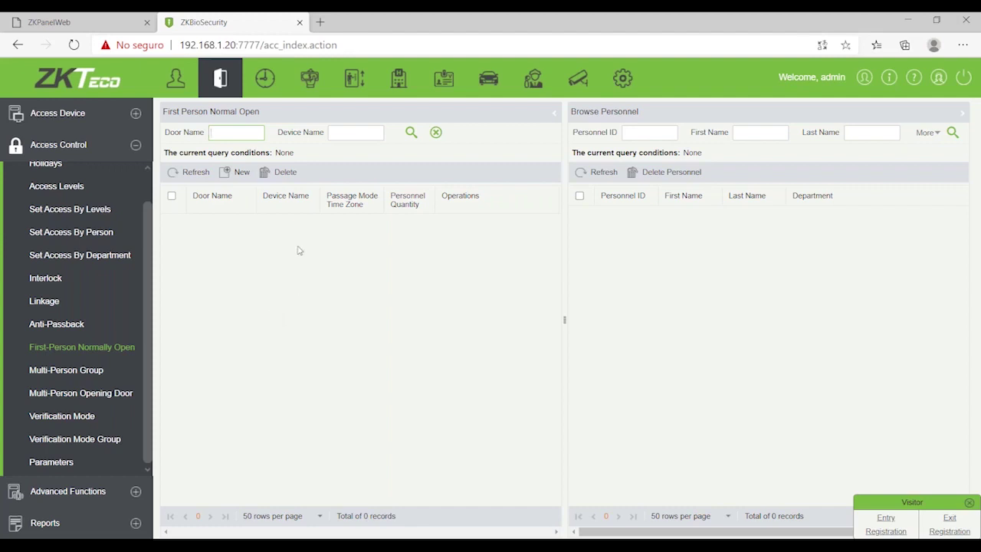
Step: Save a first-person normally open rule for door Test_inBio-1 with time zone 9-18 M-F, then begin adding personnel
click(237, 172)
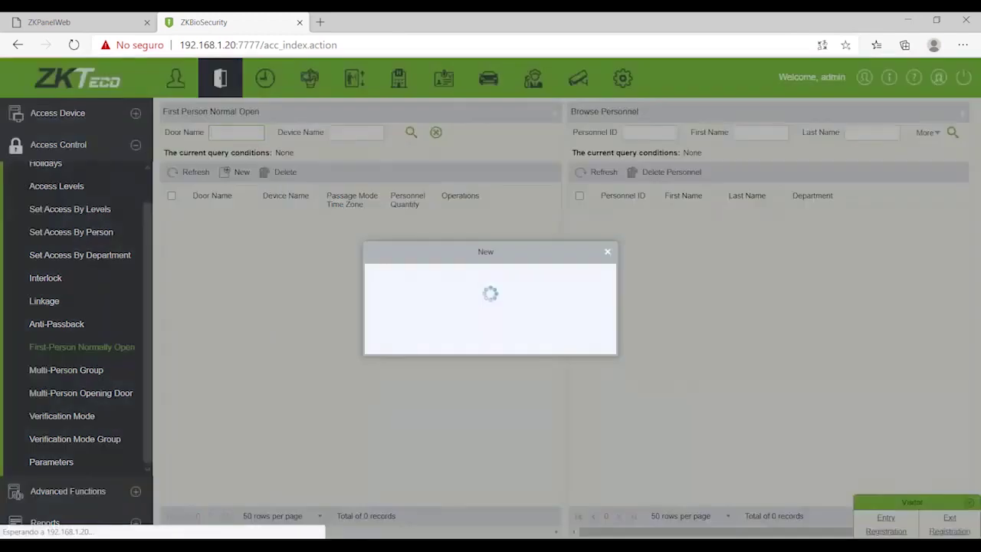
click(529, 277)
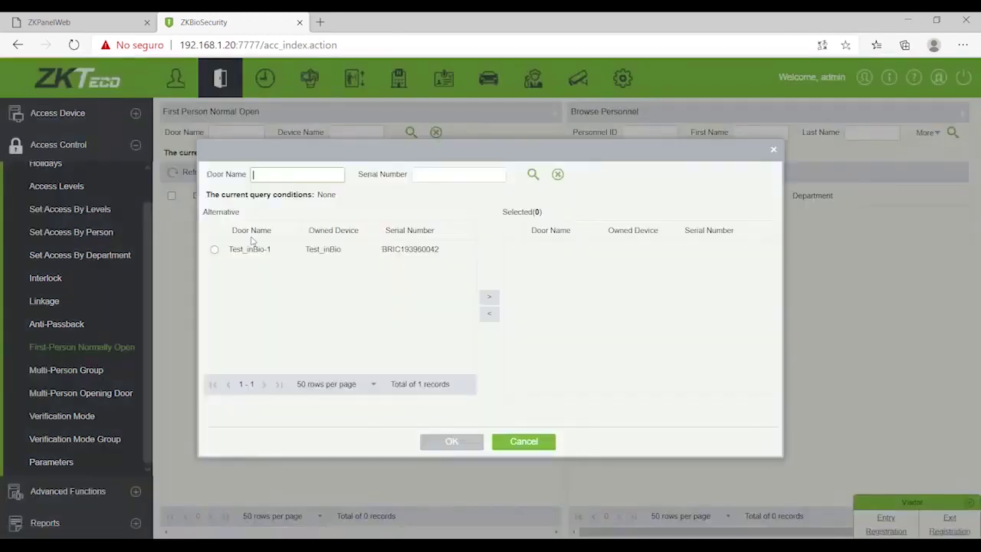
click(215, 250)
click(489, 297)
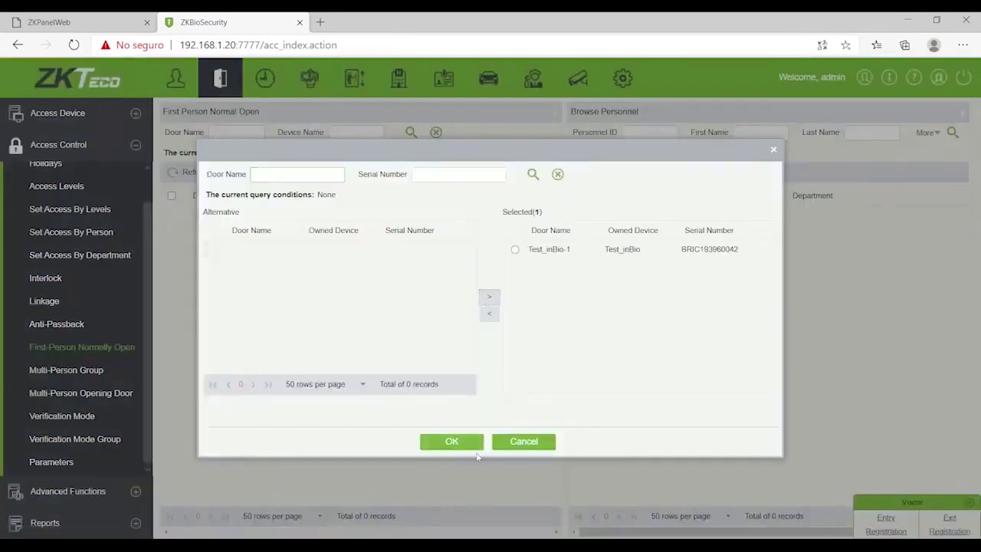
click(464, 442)
click(506, 295)
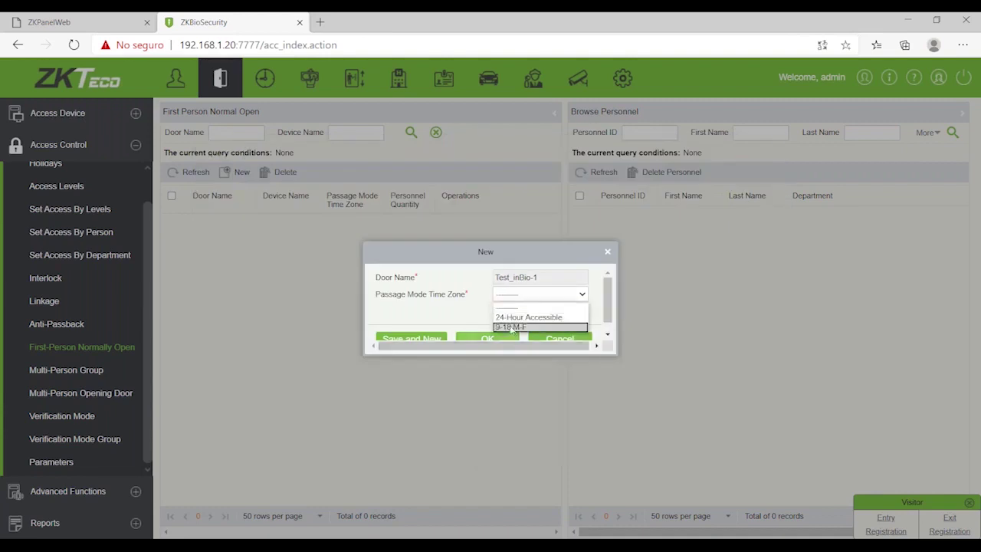
click(512, 327)
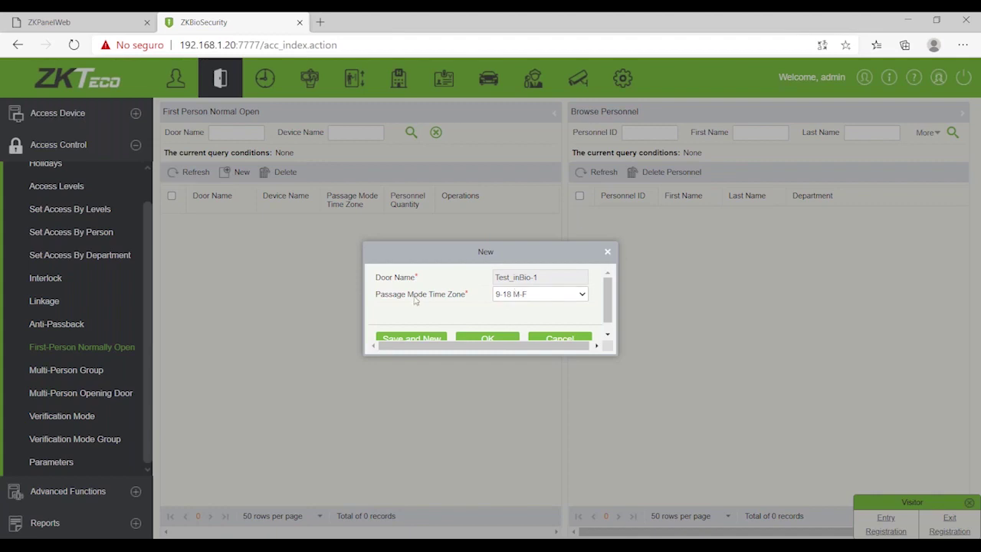
click(495, 338)
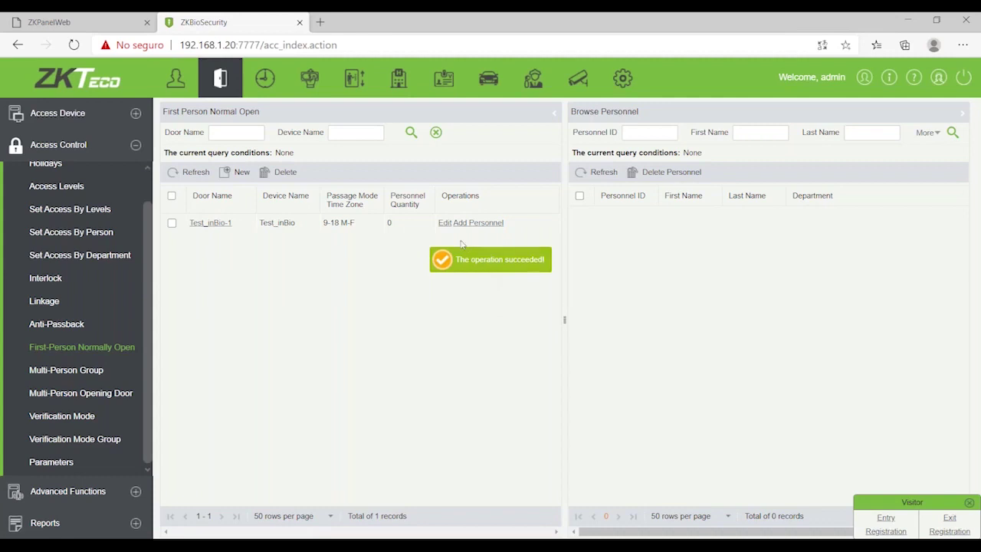
click(463, 223)
Step: Assign personnel ID 1 from department General to the Test_inBio-1 first-person rule
click(195, 268)
click(488, 310)
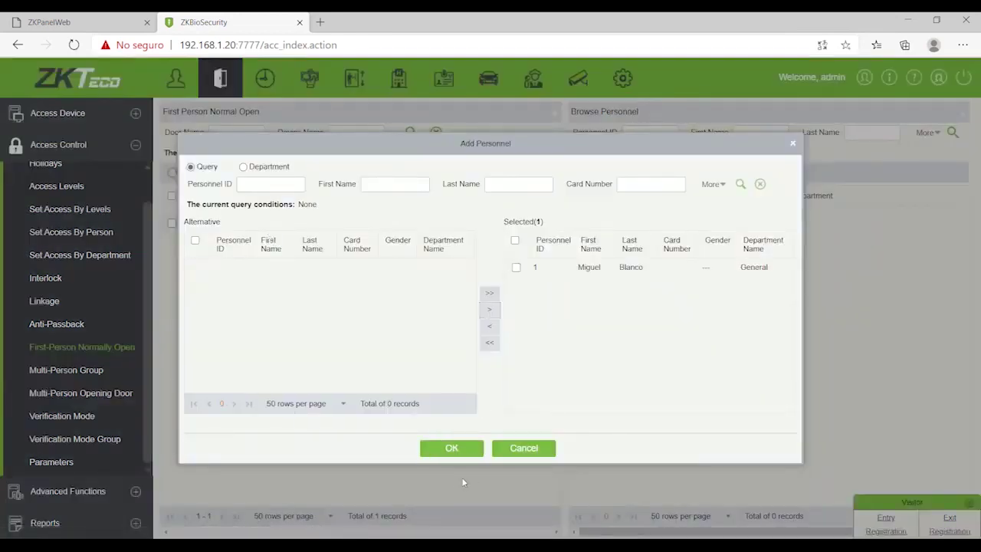
click(452, 449)
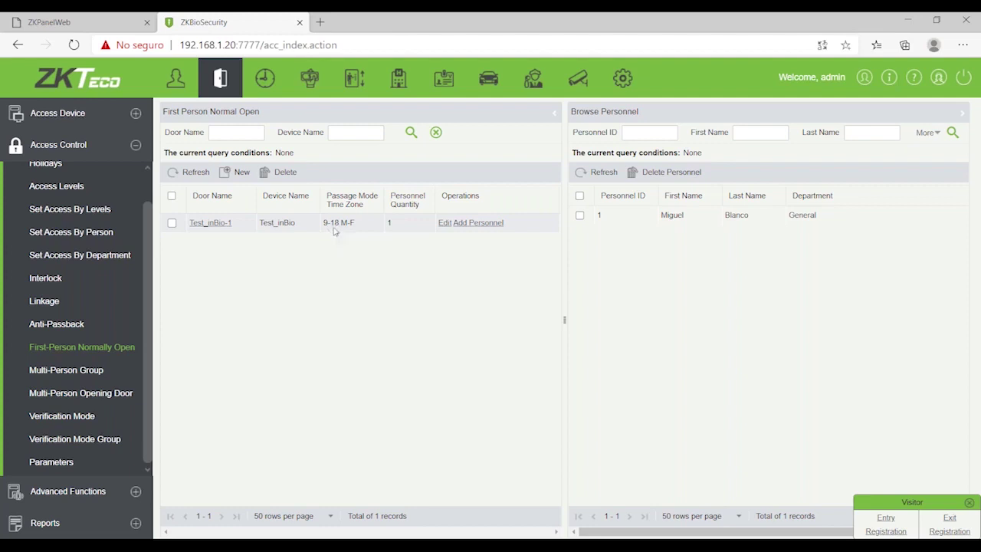
Step: Browse Multi-Person Group and Multi-Person Opening Door, ending on the empty Verification Mode page
click(92, 371)
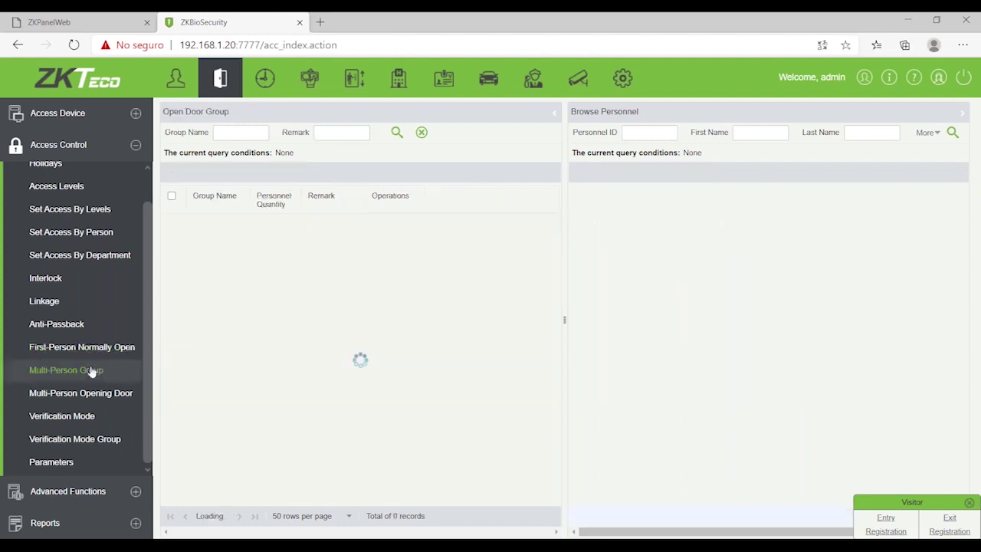
click(88, 394)
click(92, 372)
click(89, 393)
click(87, 370)
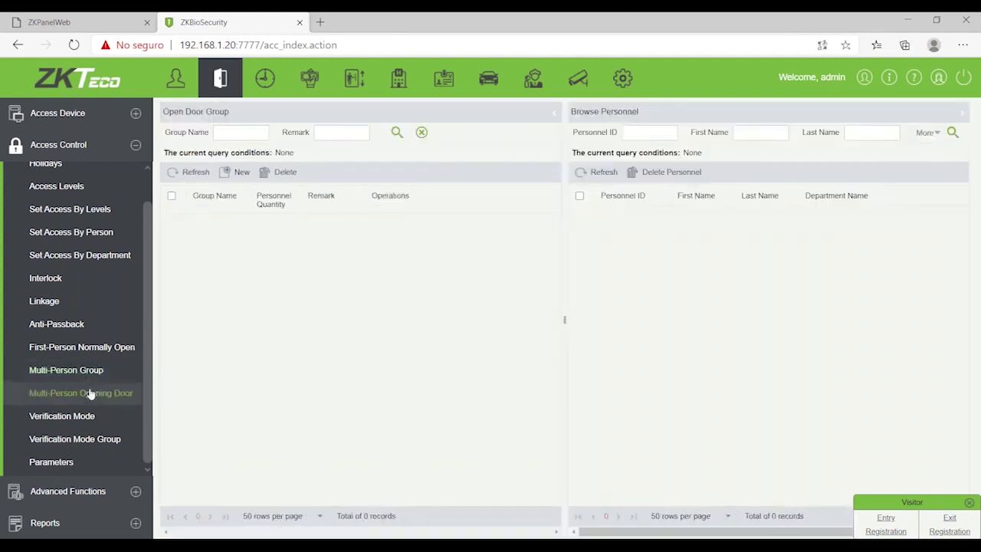
click(90, 393)
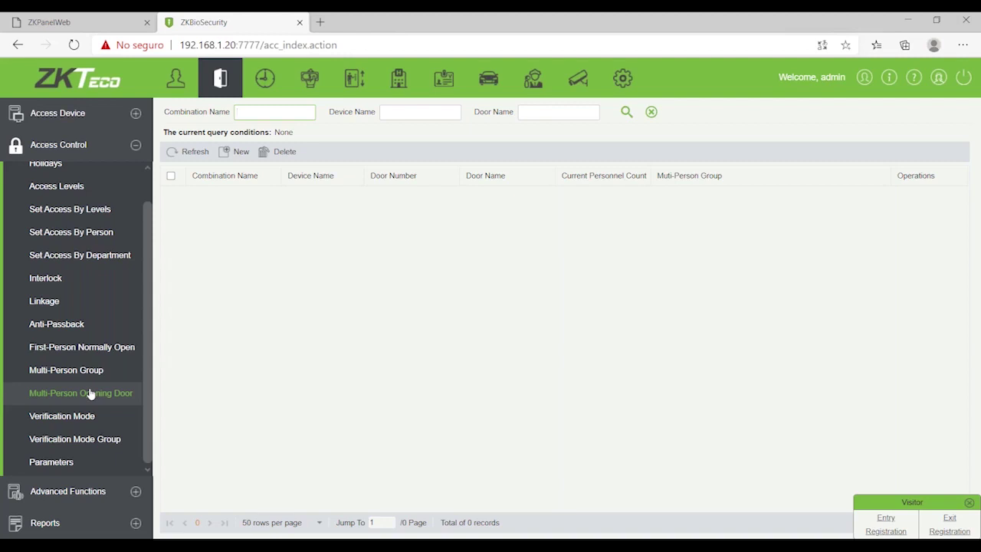
click(85, 415)
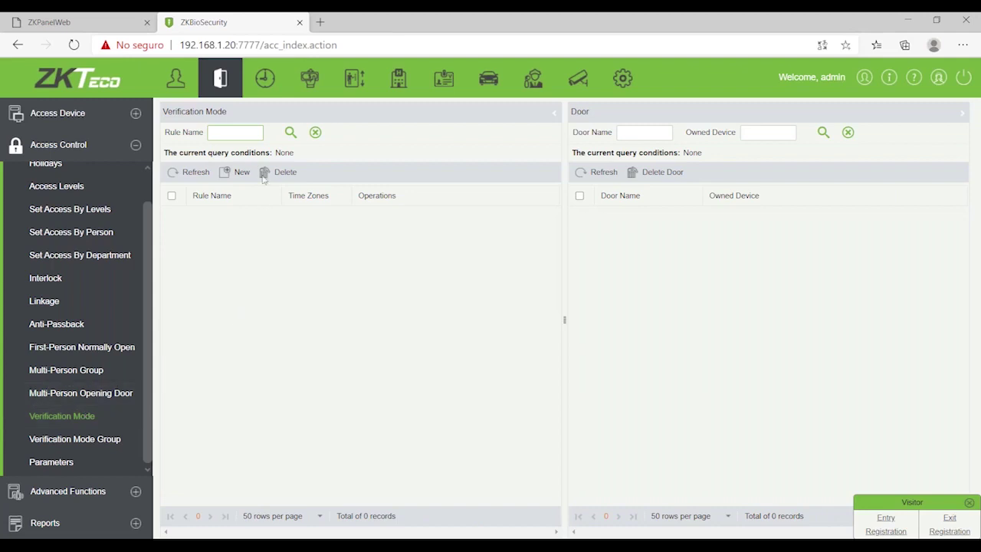
Step: Start a new verification mode rule, check Monday's first-interval options, then discard it unsaved
click(242, 174)
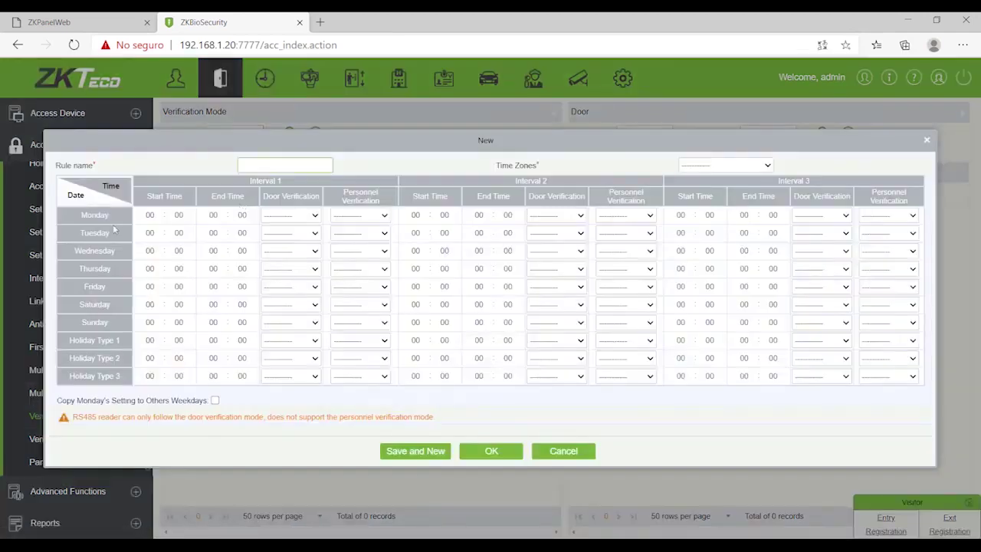
click(295, 218)
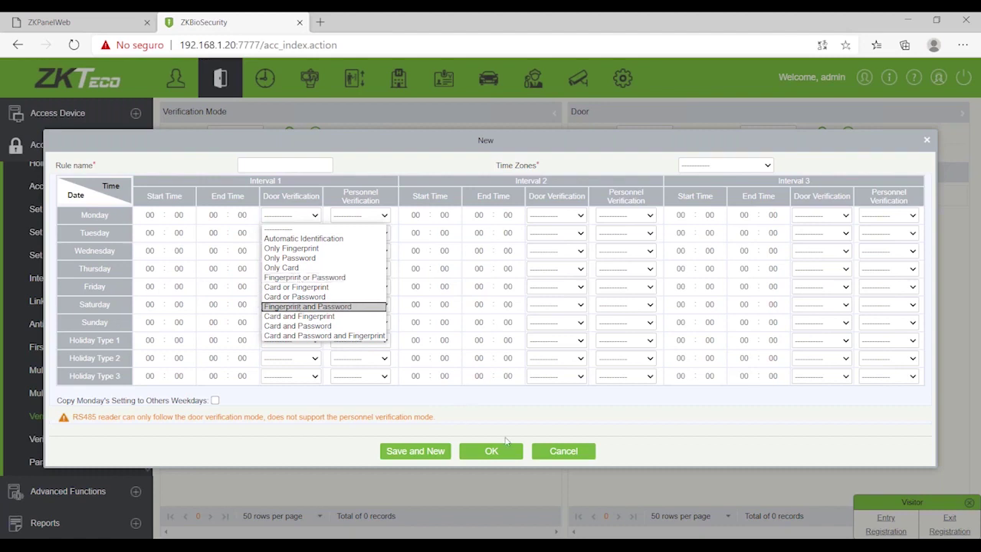
click(541, 451)
click(540, 450)
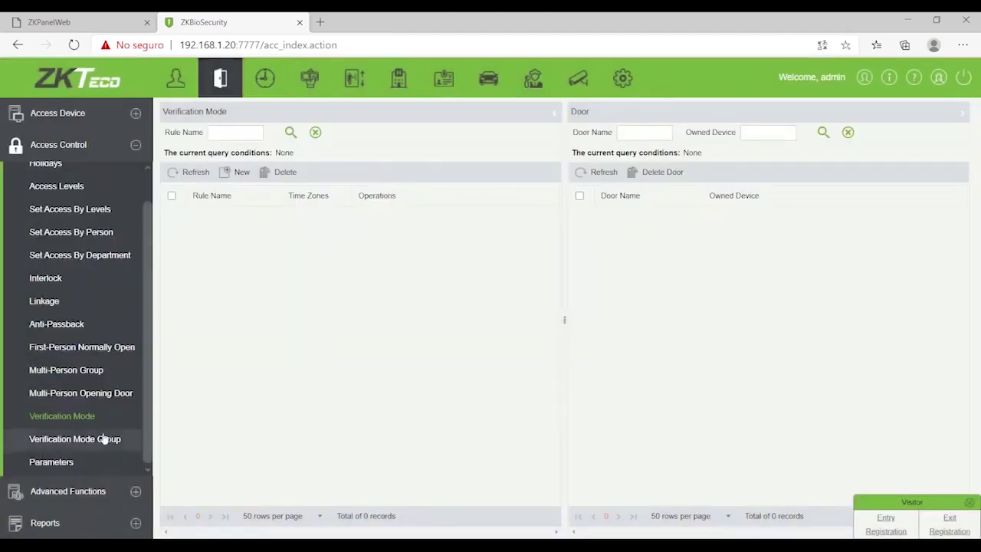
Step: Create a new linkage named 'kjsdkf' on device Test_inBio and bring up its trigger conditions
click(72, 305)
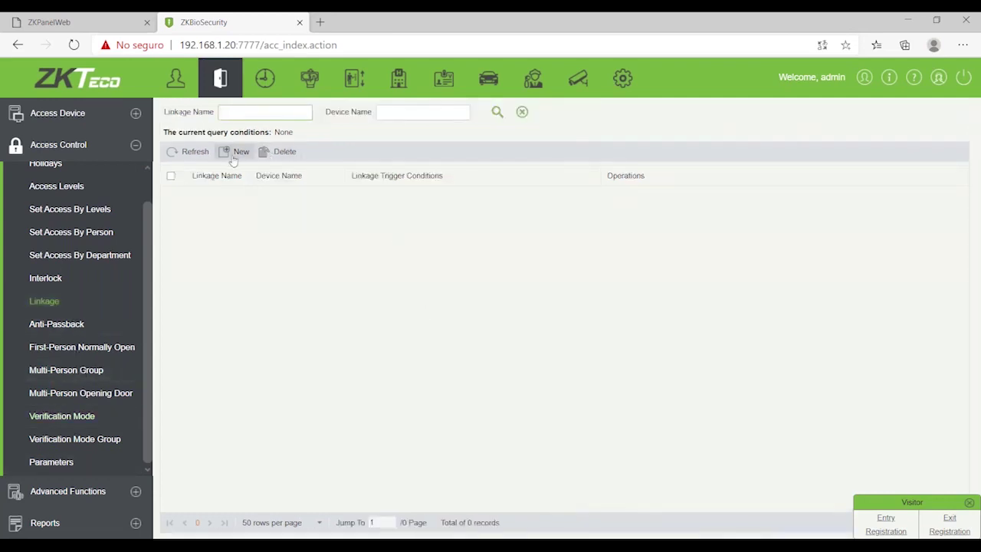
click(236, 152)
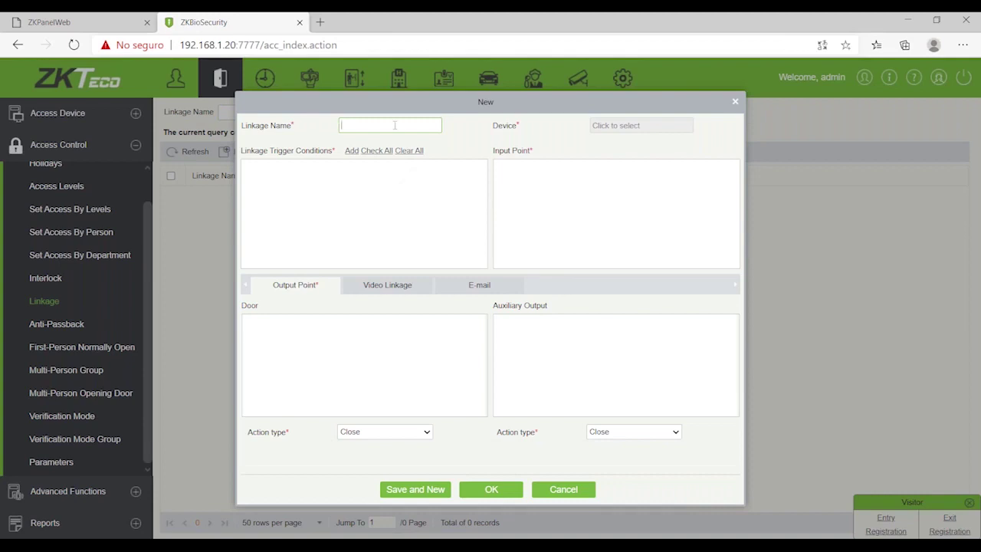
text(kjsdkf)
click(611, 125)
click(215, 249)
click(489, 296)
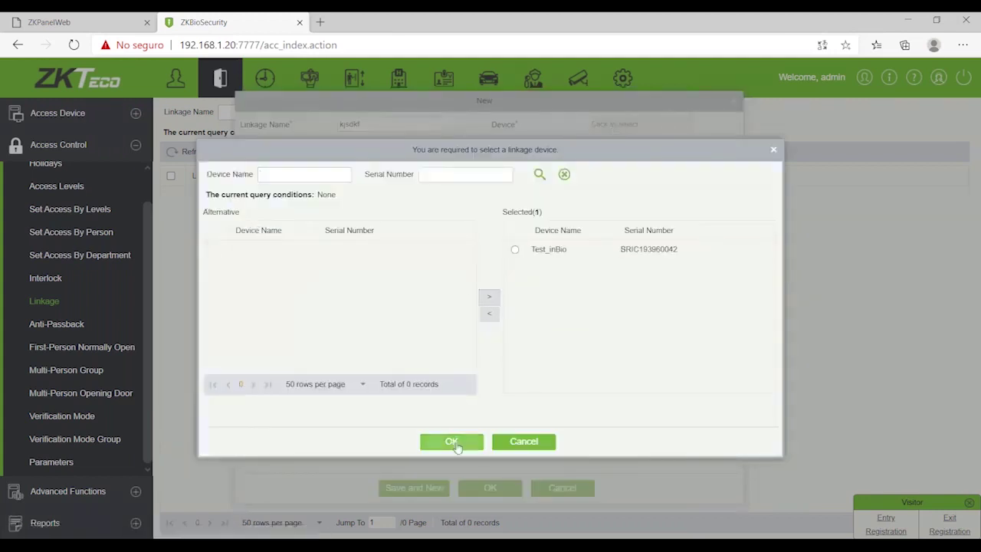
click(454, 443)
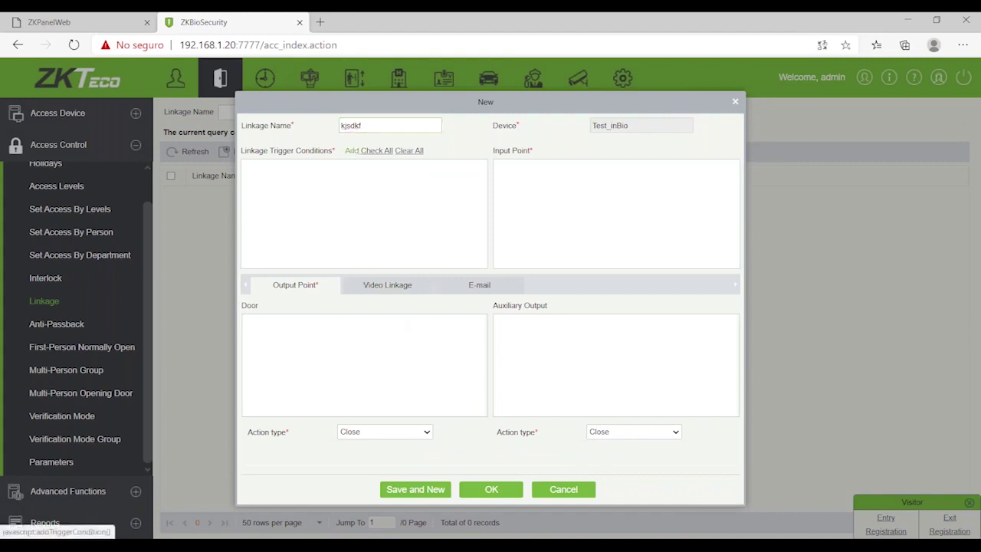
click(351, 151)
Step: Tick Duress Open Alarm in the trigger conditions list and confirm it for the linkage
drag(397, 182, 485, 130)
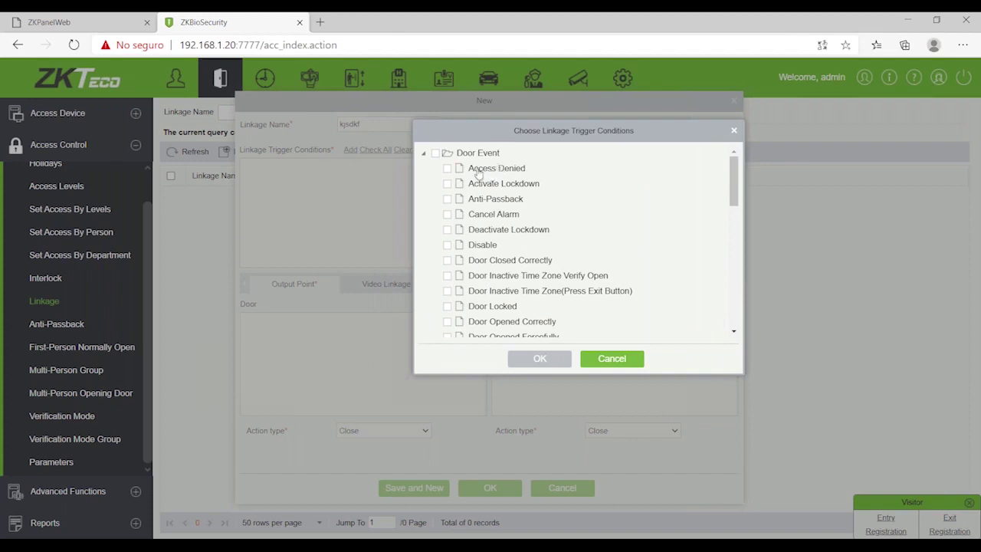
scroll(512, 199, down, 3)
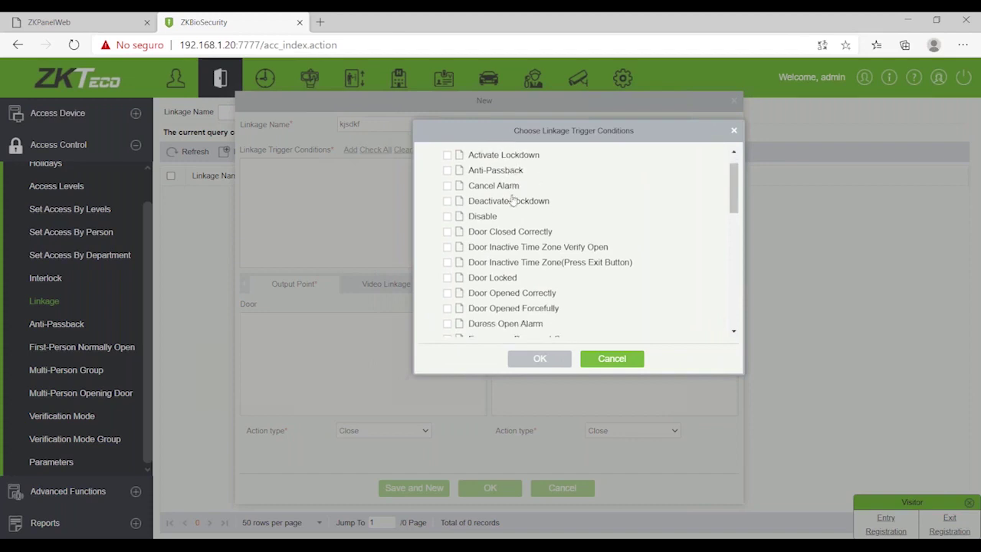
scroll(512, 199, down, 6)
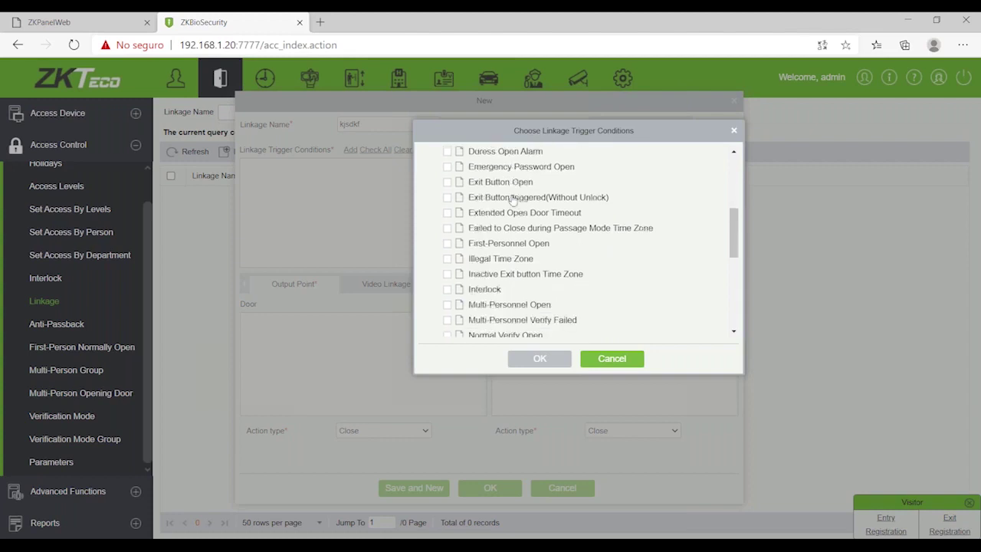
scroll(512, 199, down, 4)
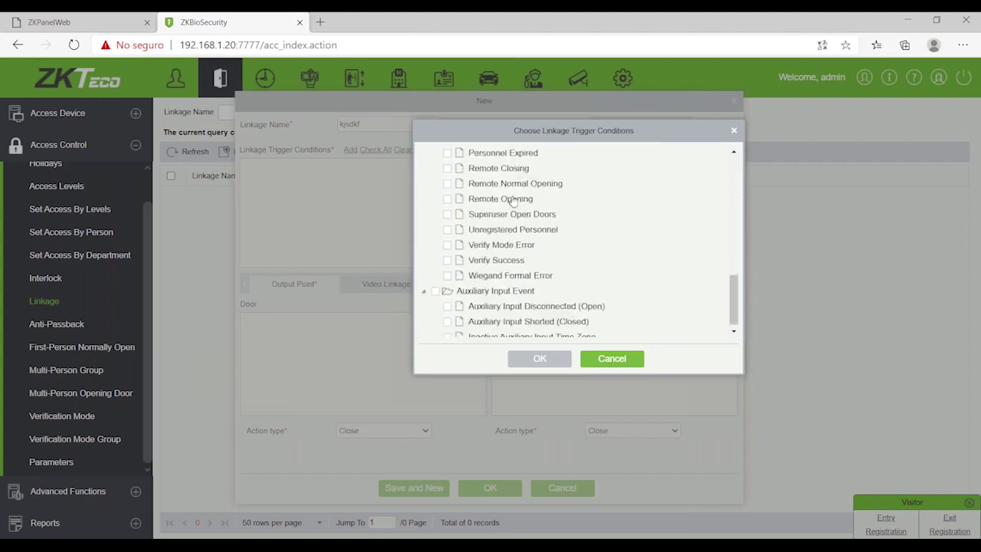
scroll(512, 199, up, 10)
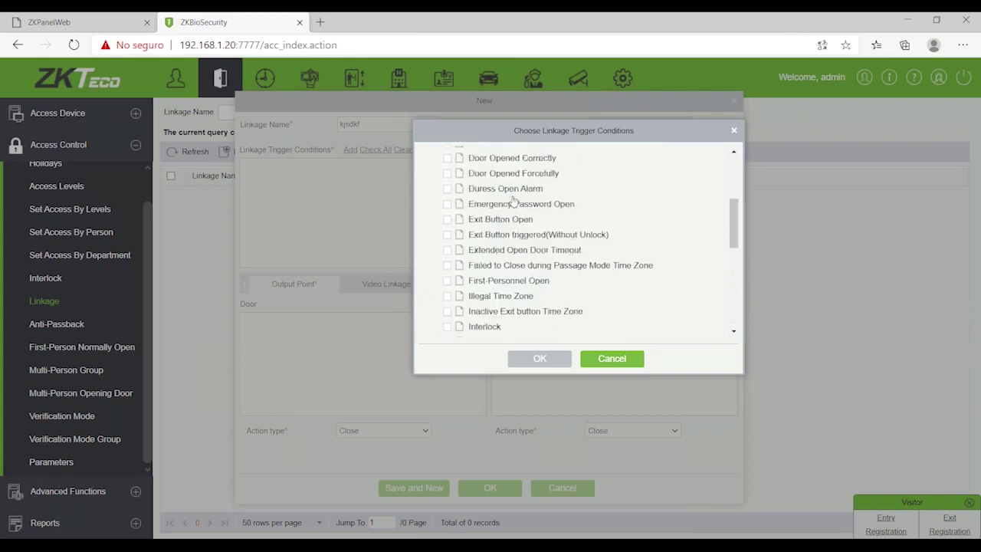
scroll(512, 199, up, 5)
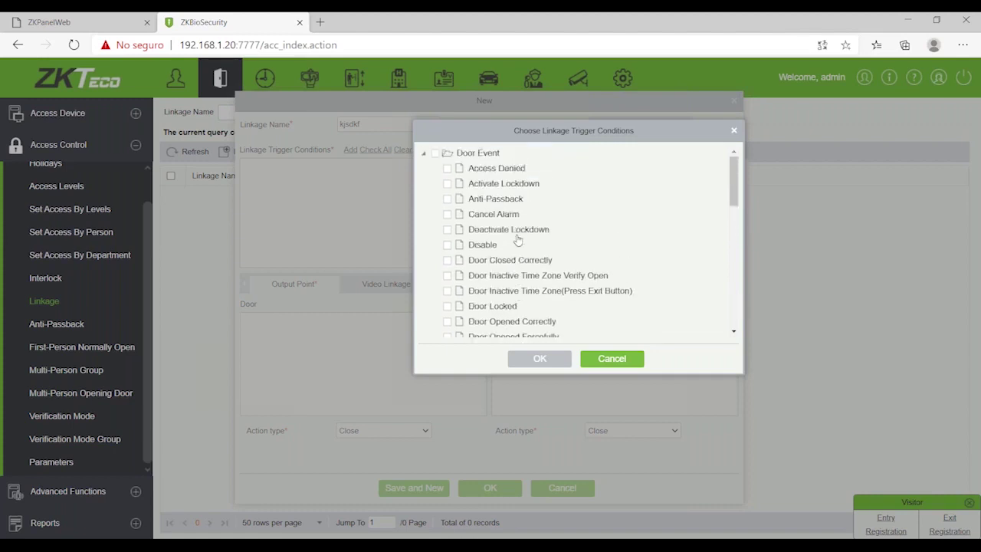
scroll(512, 221, down, 3)
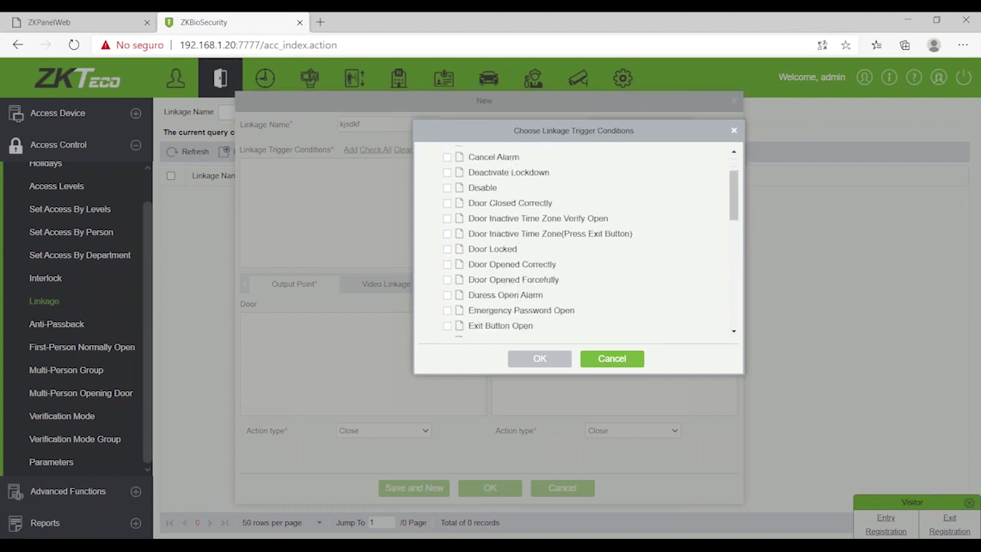
click(447, 298)
click(540, 360)
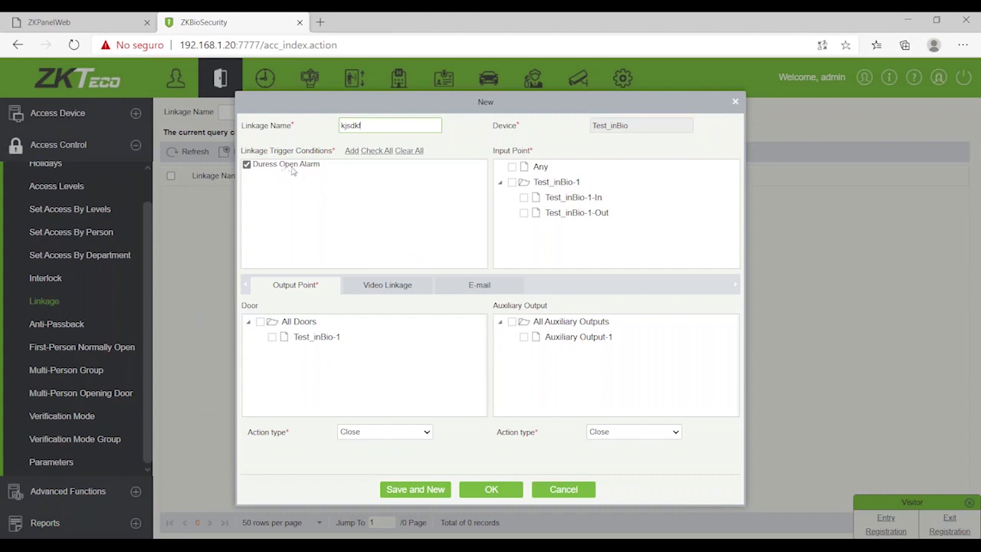
Step: Trigger the linkage from Any input point, opening Auxiliary Output-1 for 5 seconds
click(512, 167)
click(524, 337)
click(636, 433)
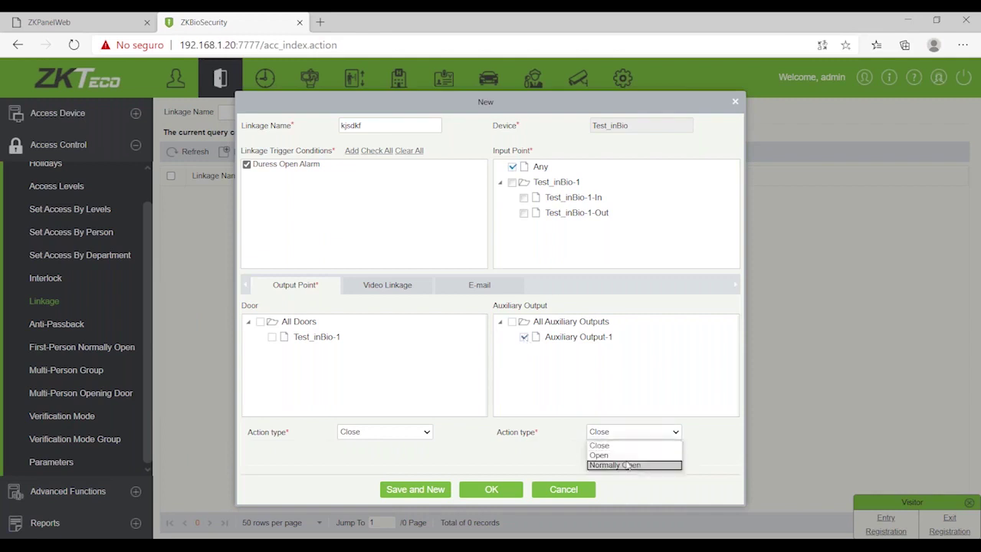
click(622, 455)
text(5)
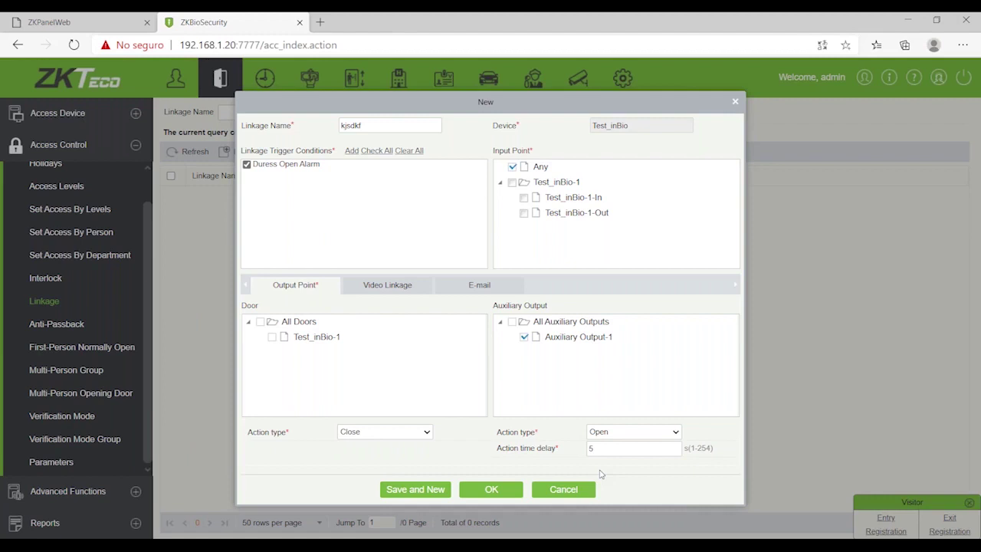
Step: Enter the recipient's e-mail address in the linkage's E-mail Address field
click(476, 288)
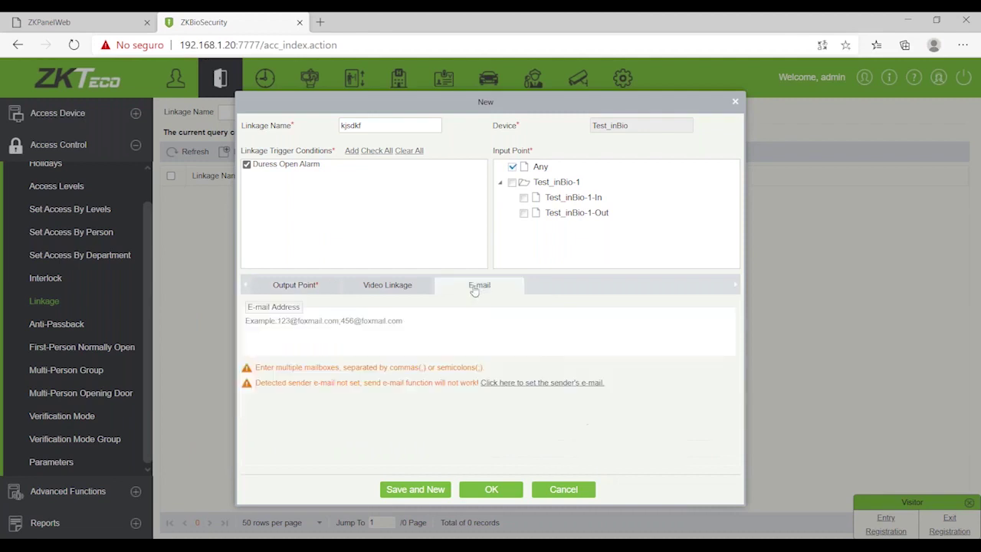
click(439, 342)
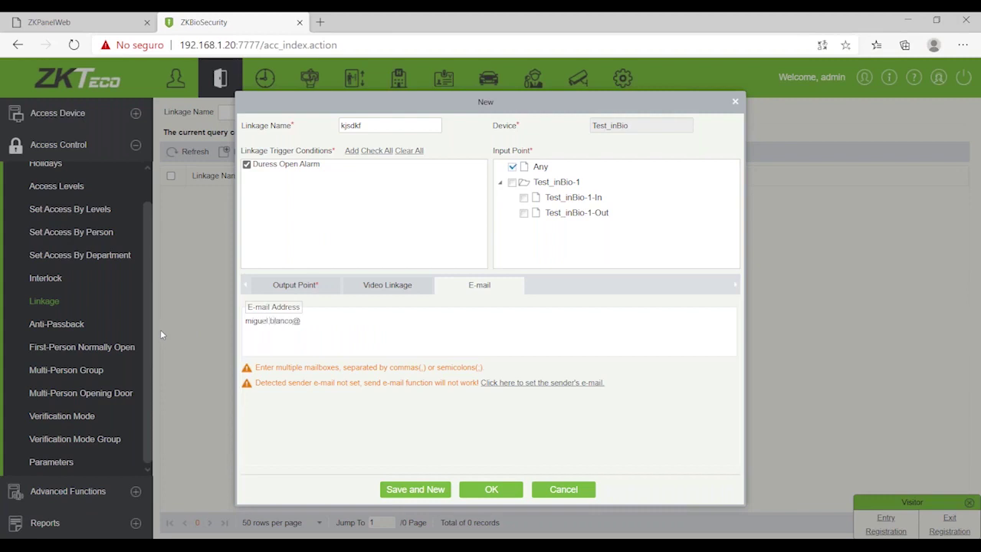
click(388, 290)
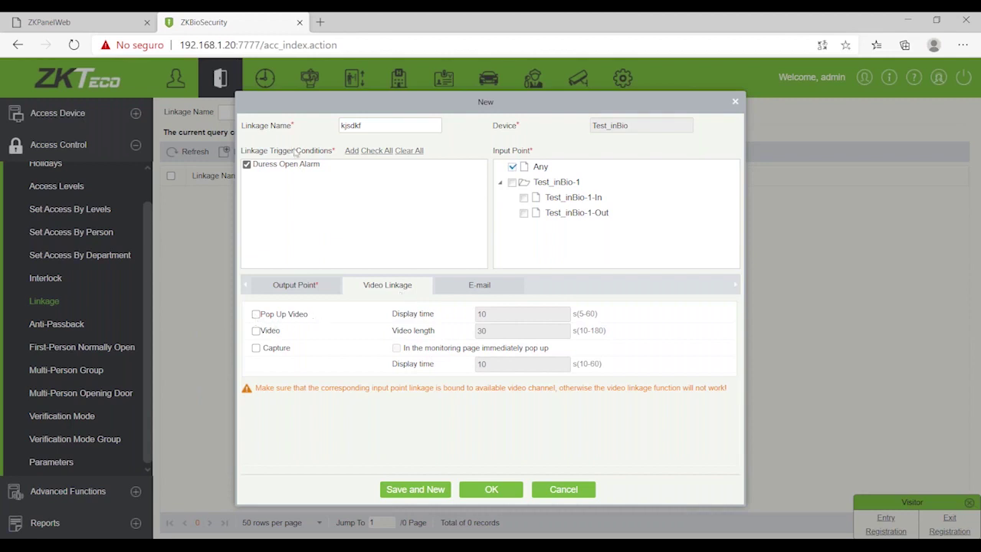
Step: Enable Pop Up Video, 30-second Video recording and Capture, then confirm the new linkage with OK
click(257, 318)
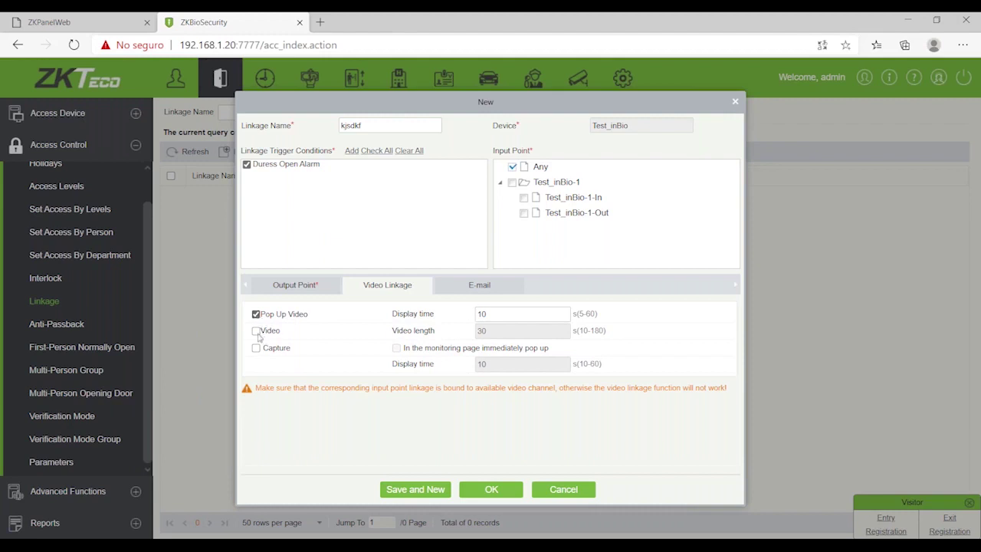
click(256, 332)
drag(512, 334, 458, 335)
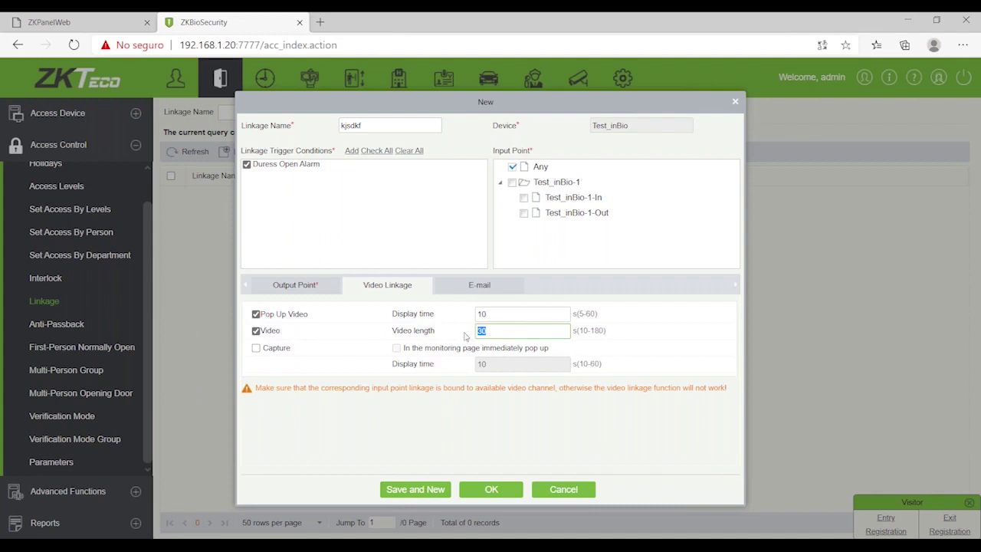
click(256, 348)
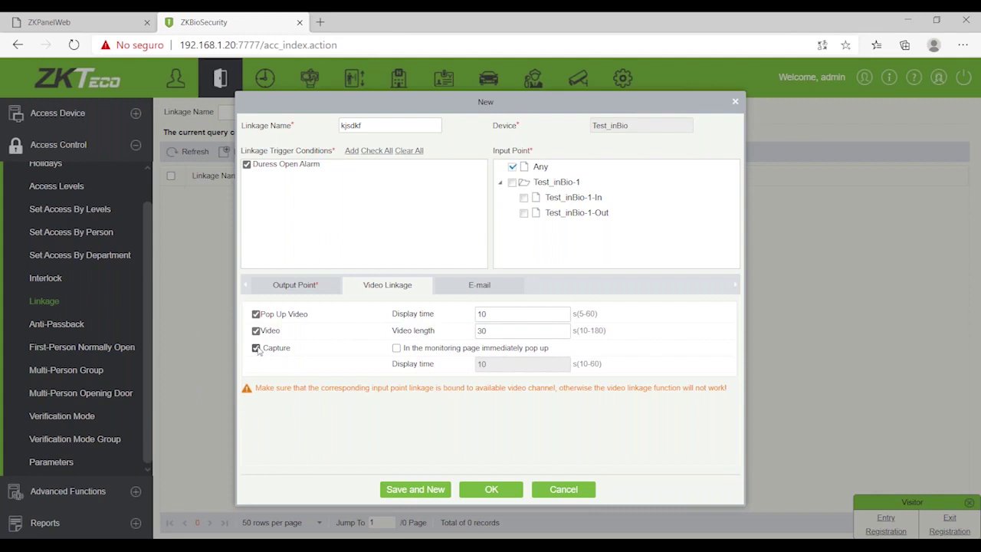
click(571, 491)
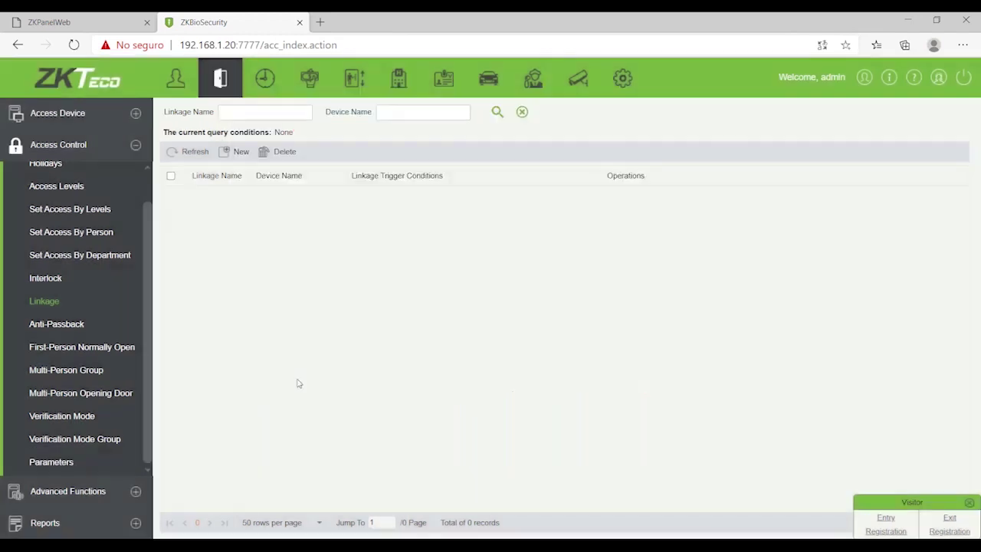
Step: Navigate through Access Control > Access Device to the Device list showing Test_inBio
click(88, 495)
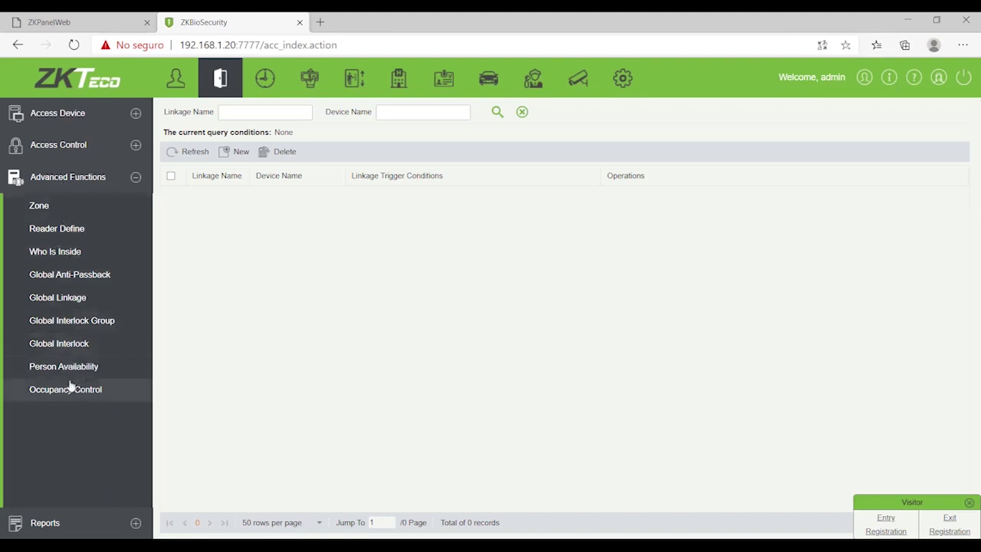
click(61, 149)
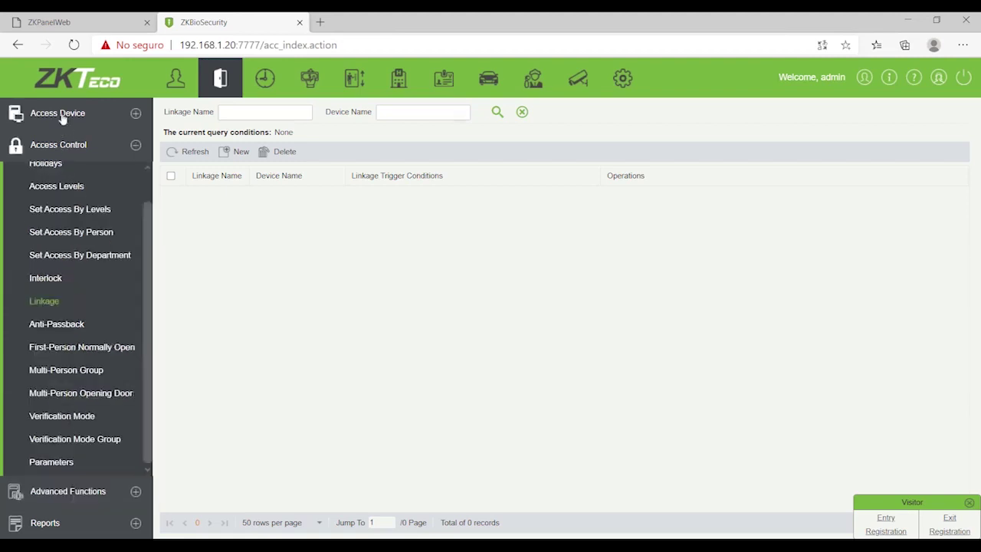
click(62, 115)
click(62, 144)
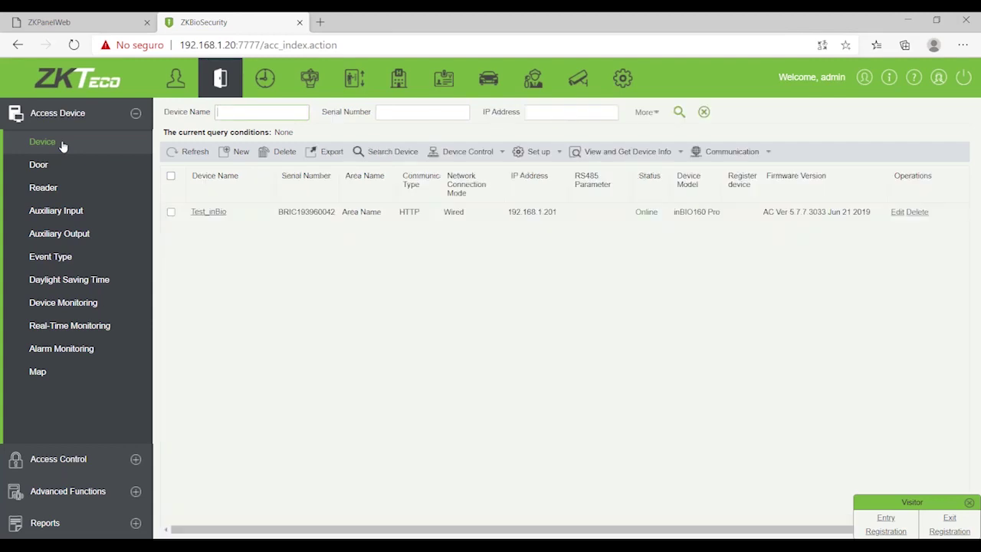
Step: Open Set Bg-Verification Options for Test_inBio and choose Enable for background verification
click(171, 213)
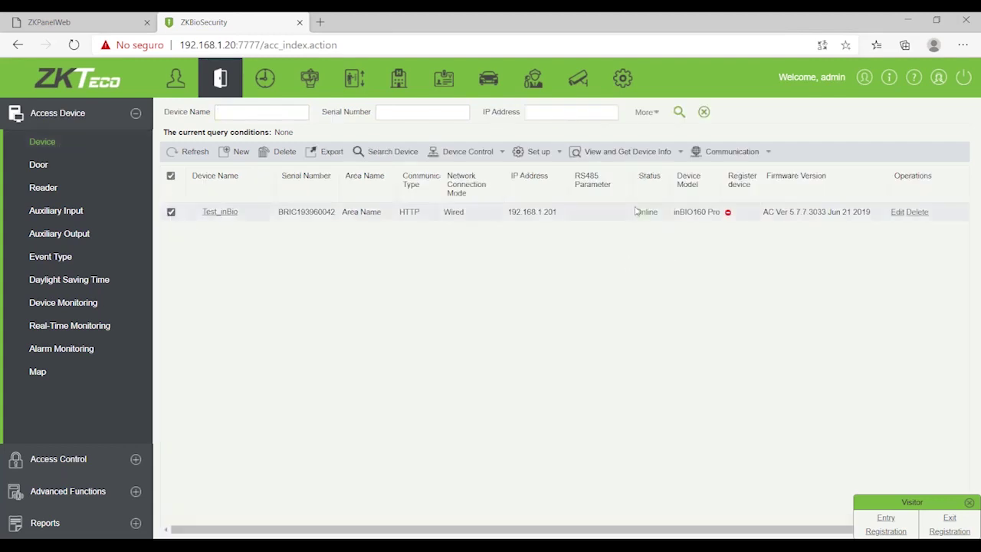
click(538, 152)
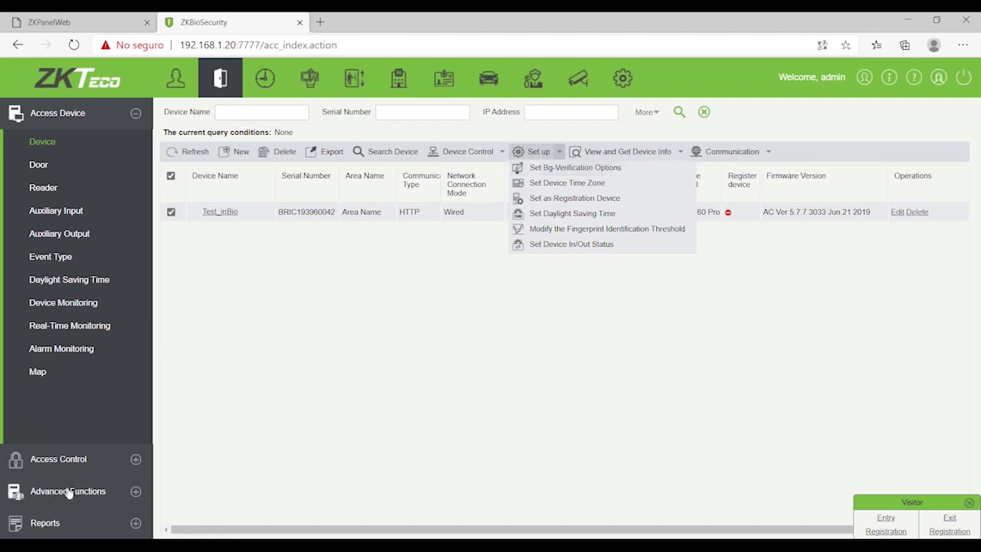
click(560, 173)
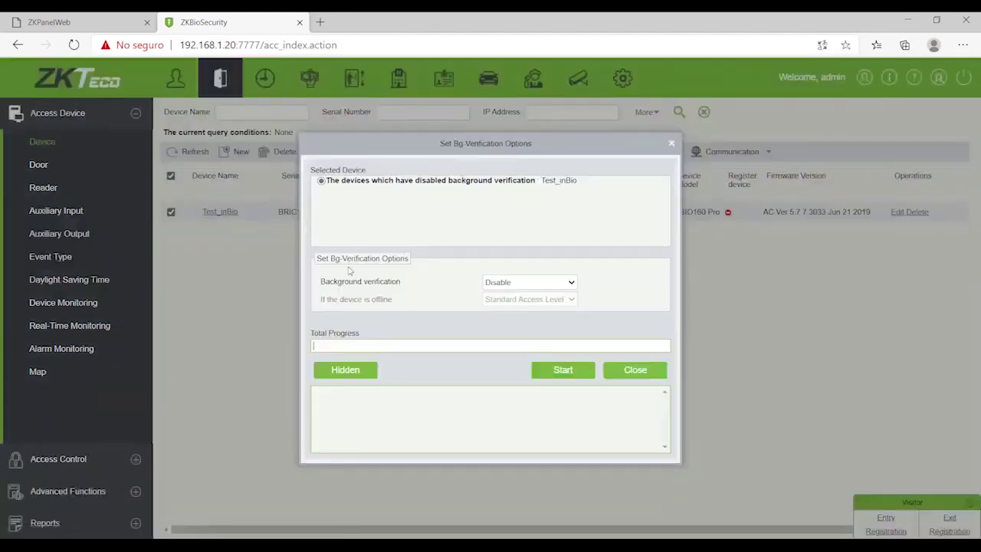
click(519, 283)
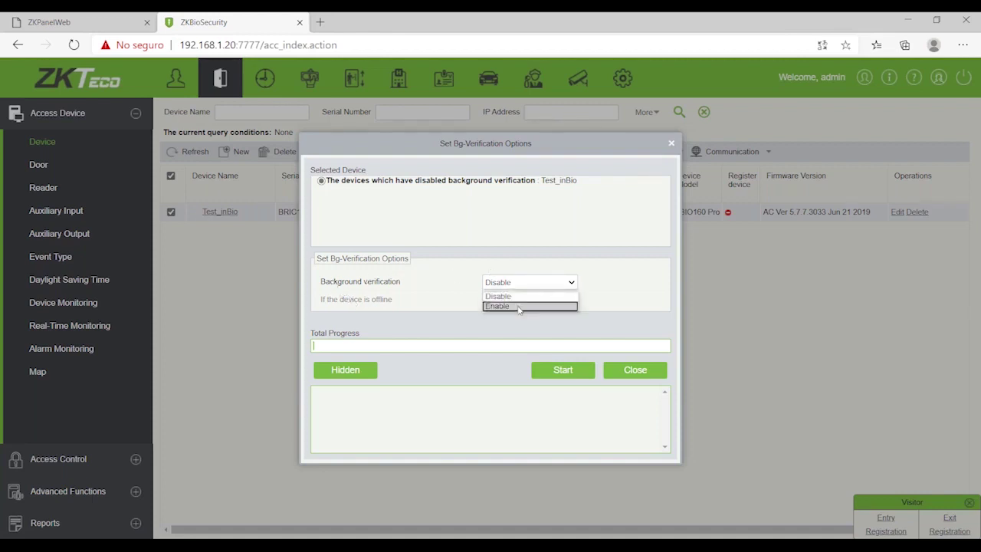
click(519, 307)
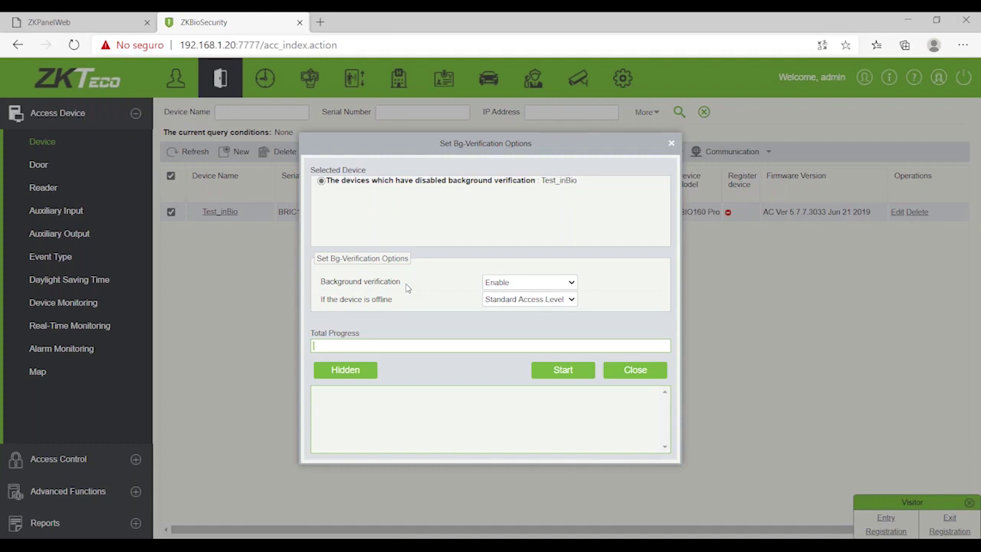
Step: Review the offline-device options, briefly trying Deny Access, and keep Standard Access Level
click(506, 300)
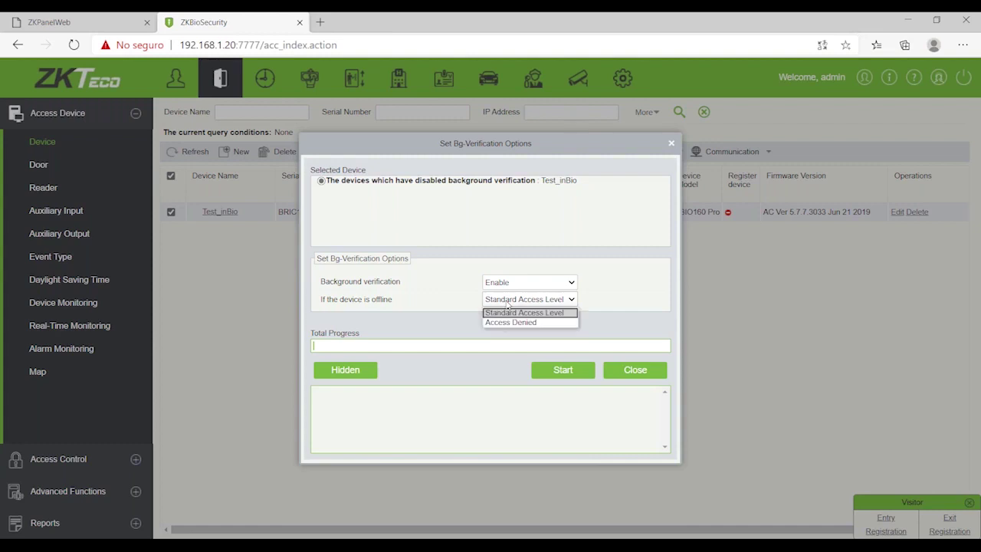
click(374, 304)
drag(371, 300, 395, 300)
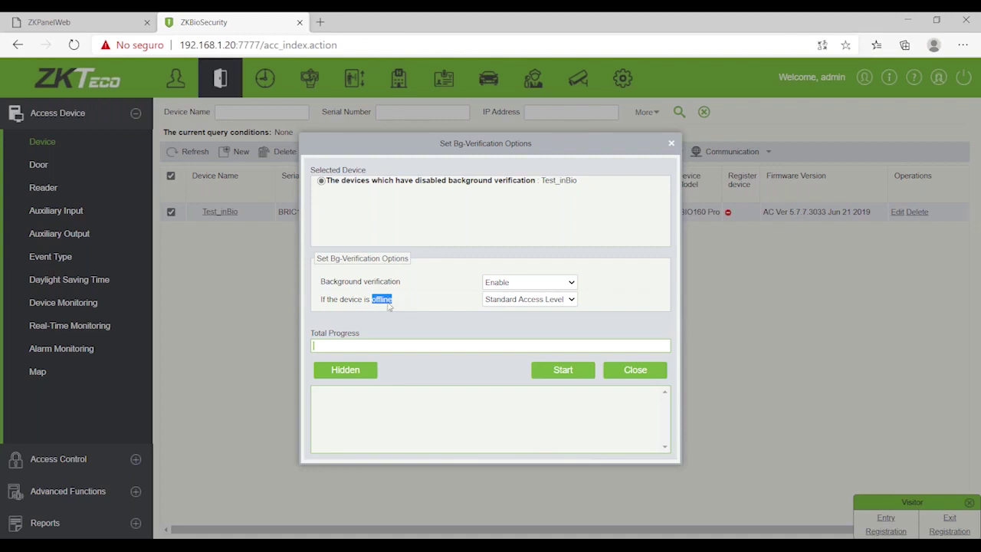
click(375, 304)
double_click(375, 303)
click(512, 303)
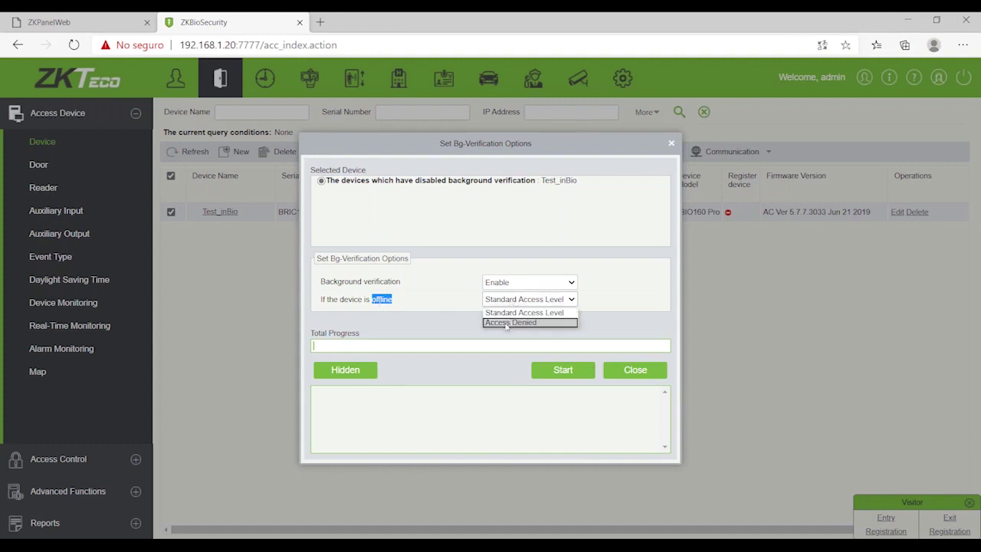
click(506, 323)
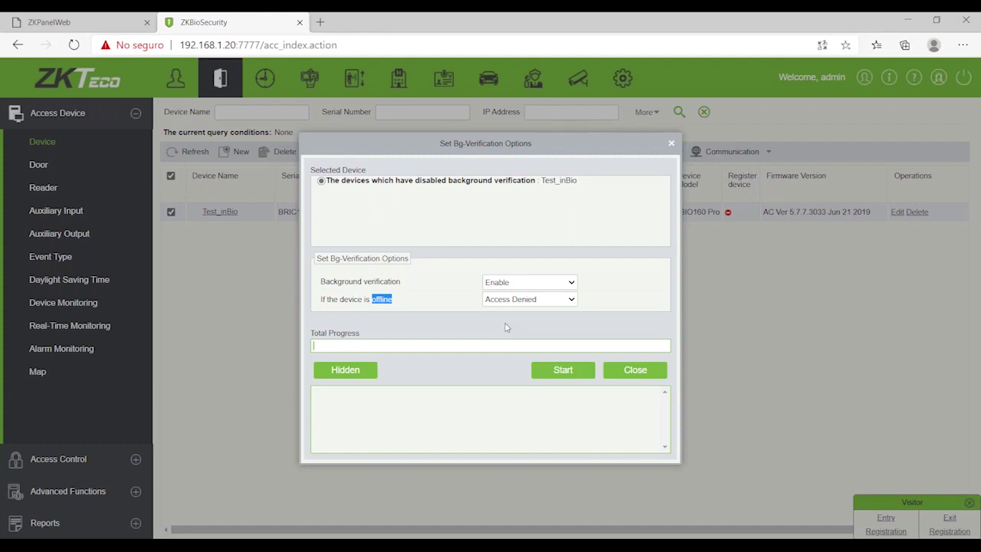
click(512, 300)
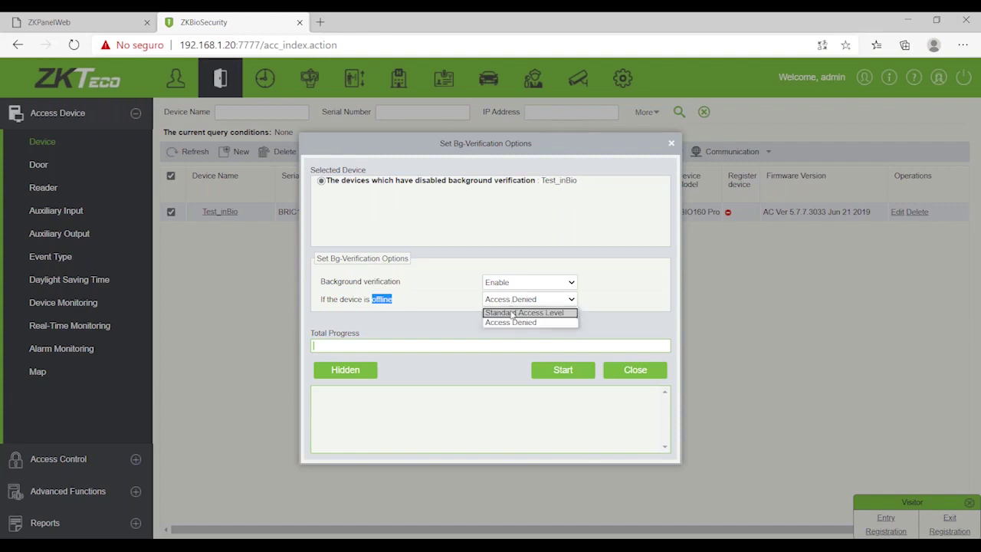
click(512, 312)
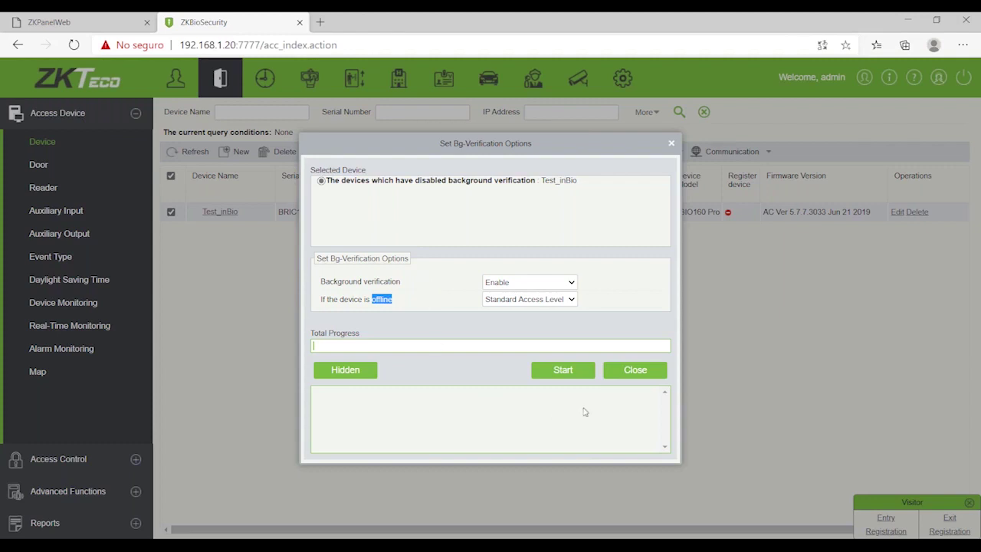
Step: Set background verification to Enable on Test_inBio and apply it with Start
click(635, 376)
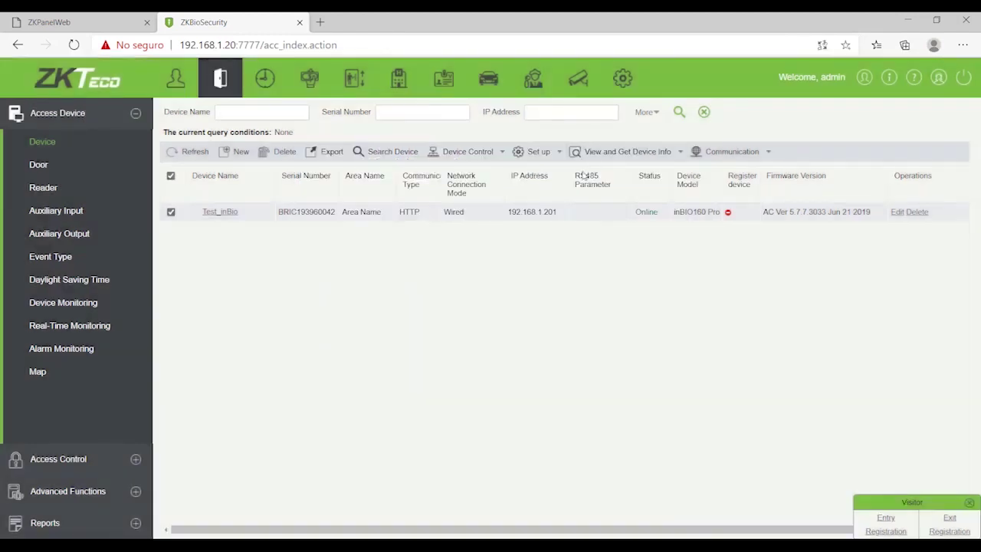
click(538, 151)
click(551, 169)
click(529, 282)
click(521, 305)
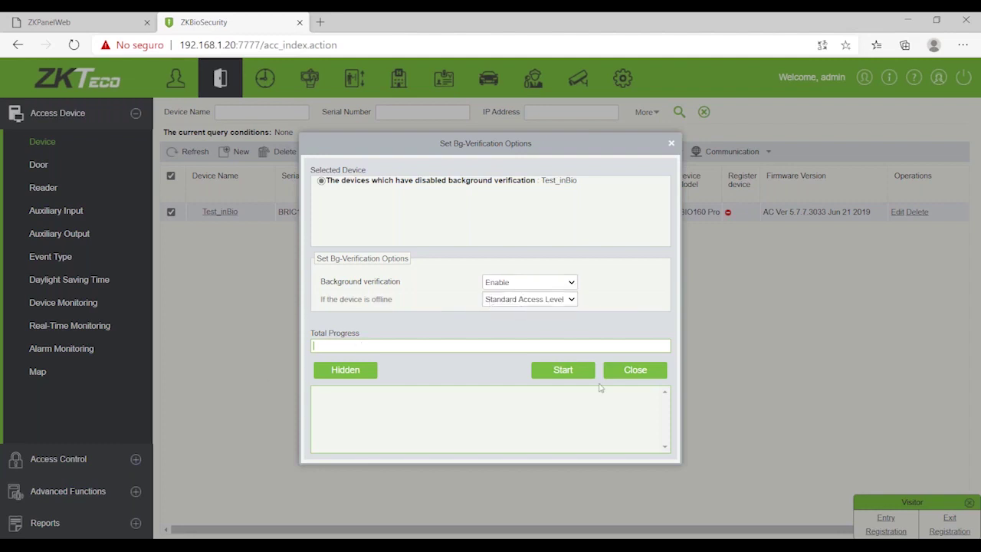
click(559, 368)
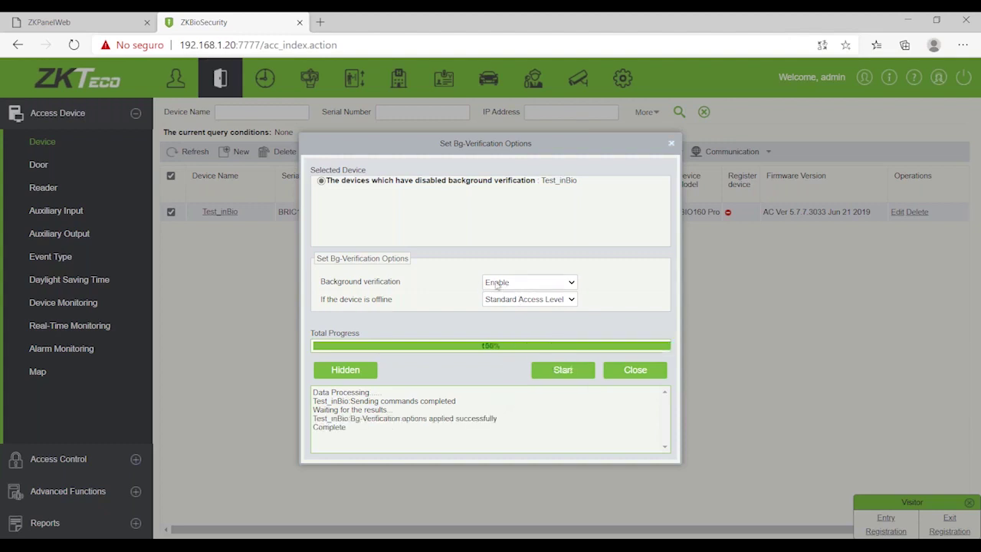
click(633, 371)
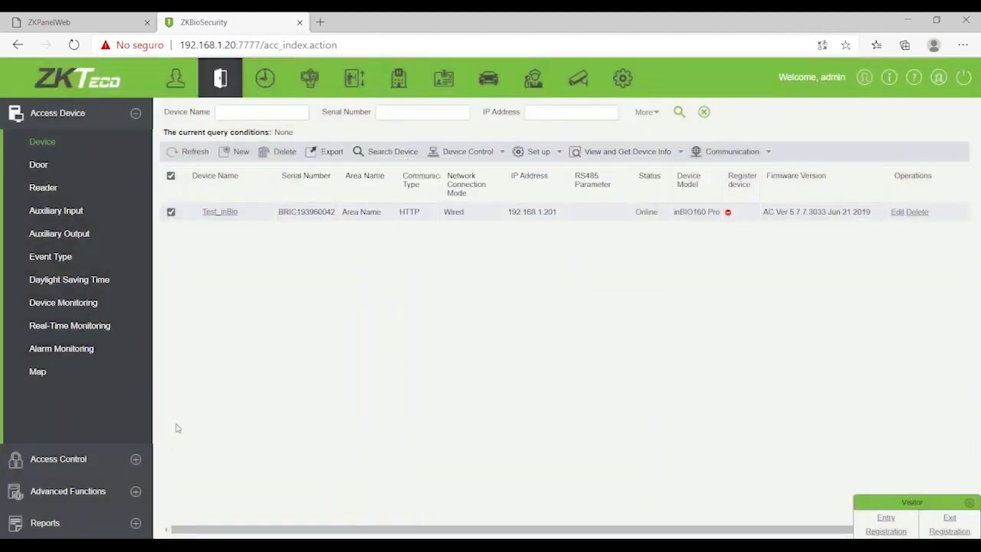
click(86, 491)
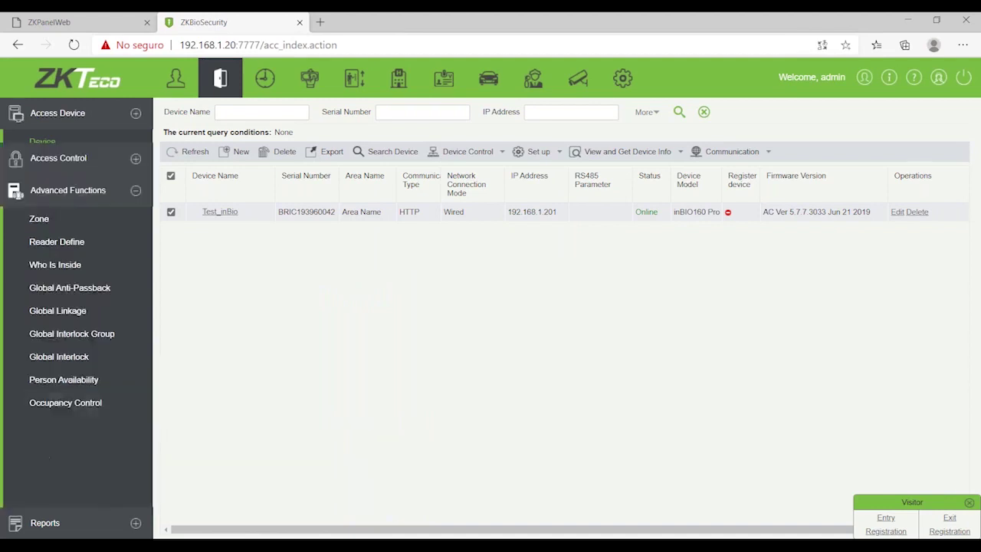
Step: Create zone code 2 named 'Inside' in the Zone list
click(64, 213)
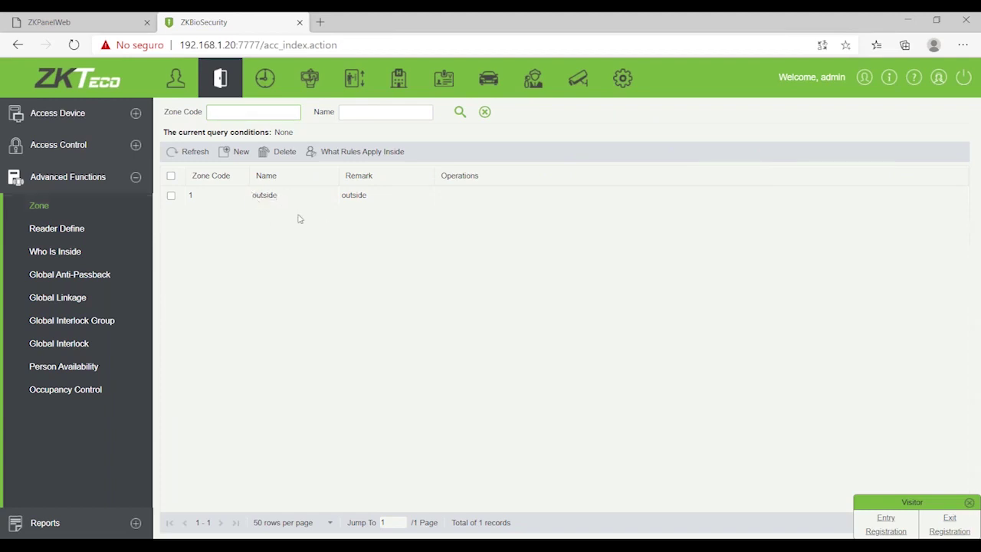
click(233, 152)
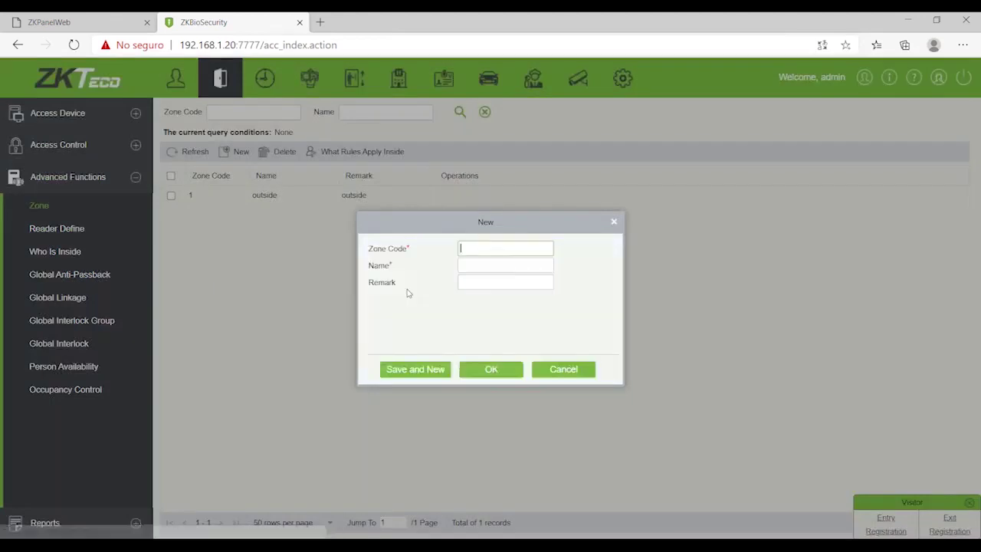
text(2)
click(491, 265)
text(Isid)
key(BackSpace)
text(de)
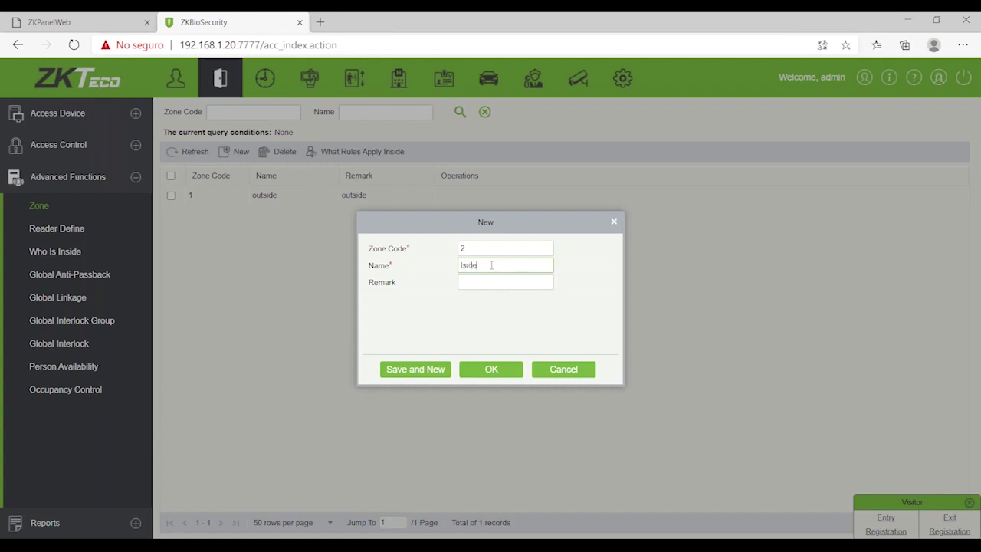
key(BackSpace)
key(BackSpace)
key(BackSpace)
key(BackSpace)
text(nside)
click(493, 369)
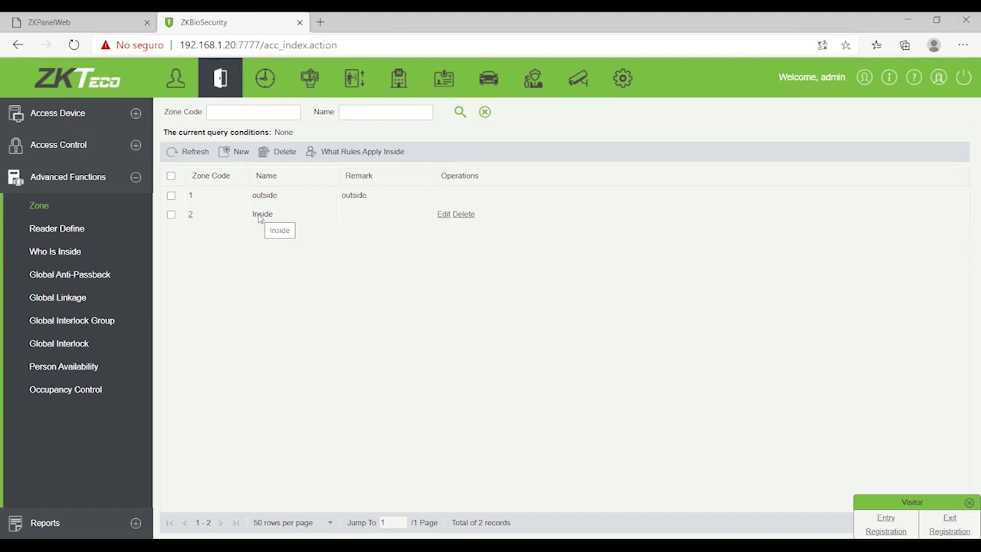
click(86, 231)
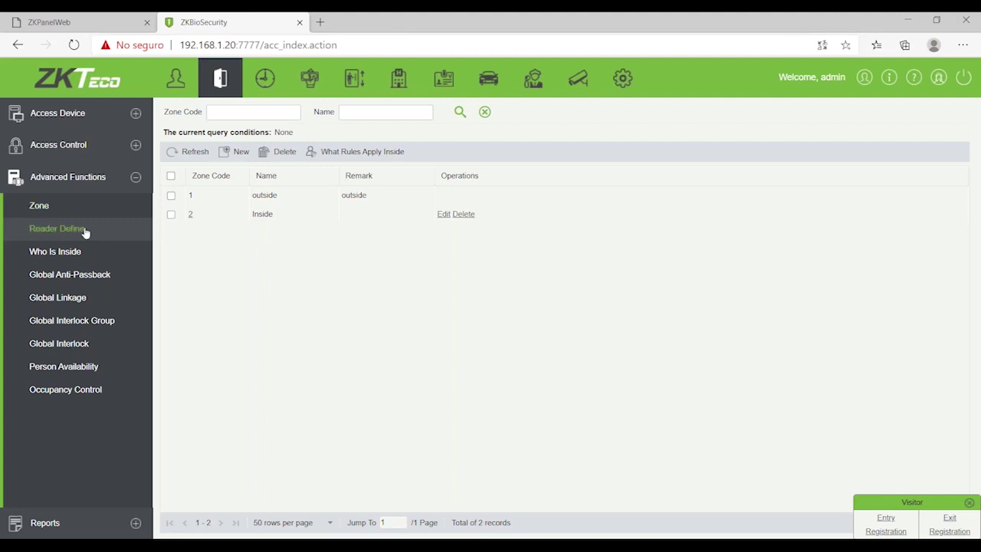
Step: Define reader Test_inBio-1-In as leading from outside into Inside
click(239, 151)
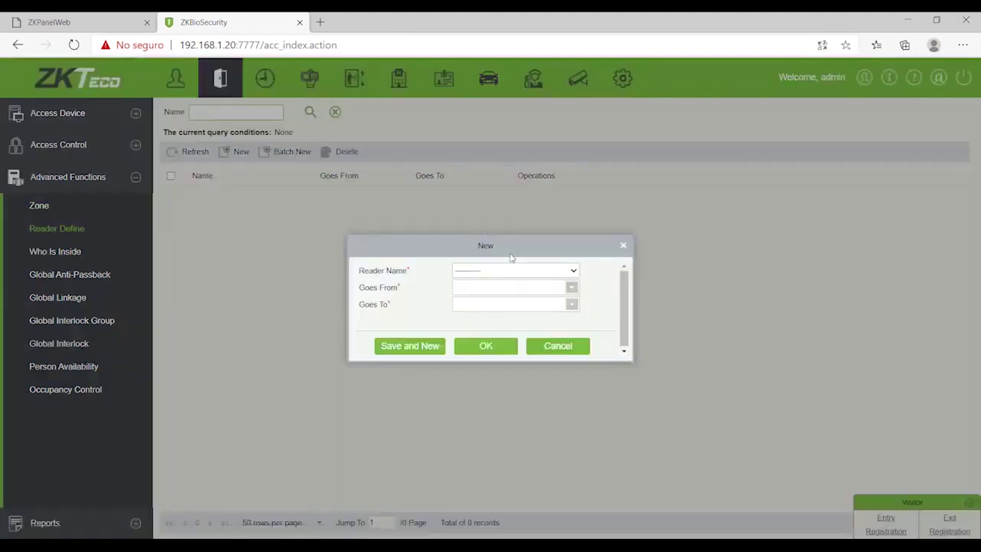
click(551, 269)
click(553, 271)
click(469, 274)
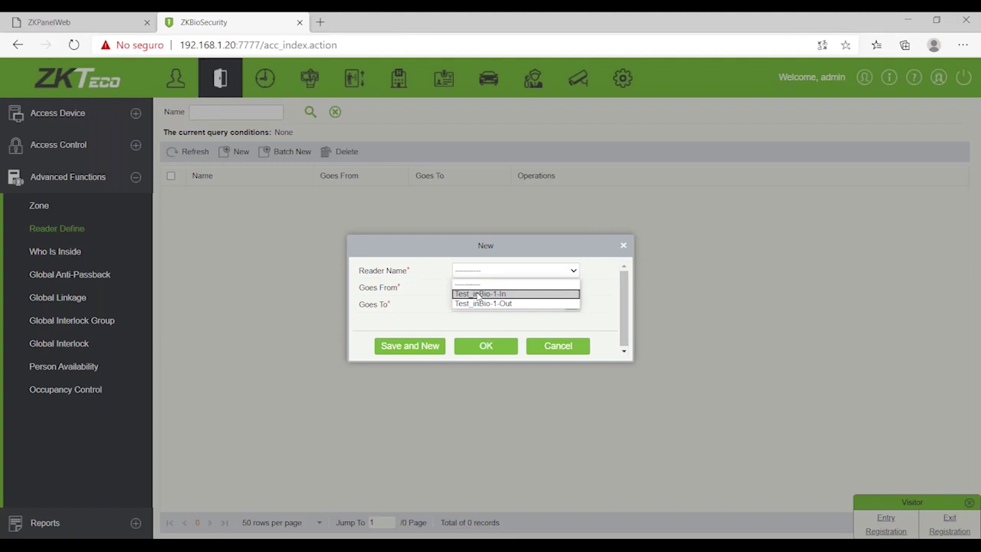
click(479, 294)
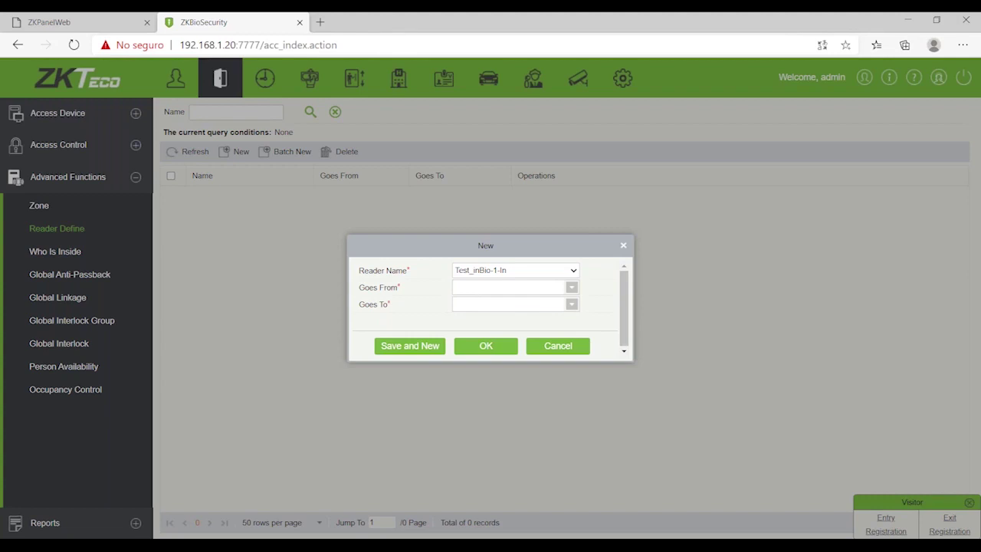
click(571, 287)
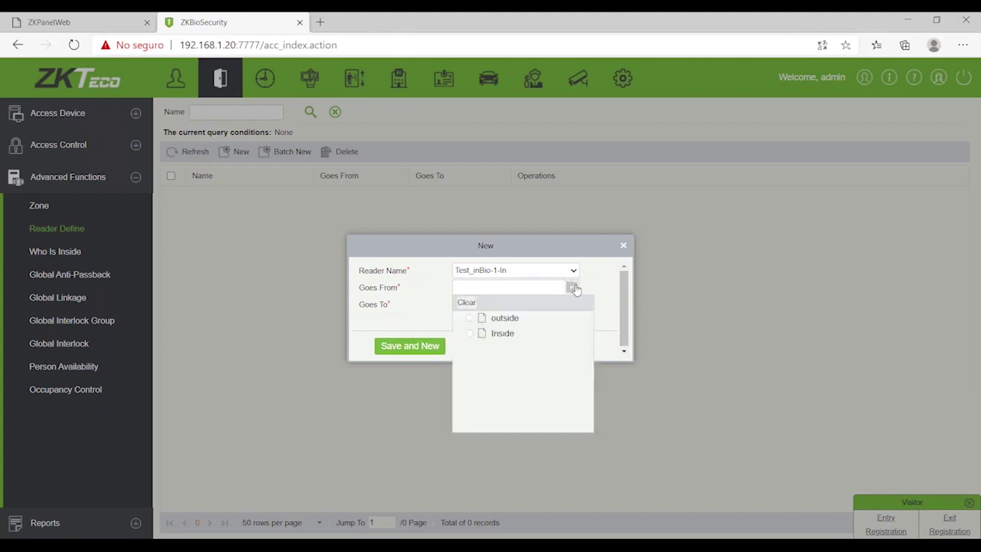
click(470, 318)
click(571, 305)
click(470, 353)
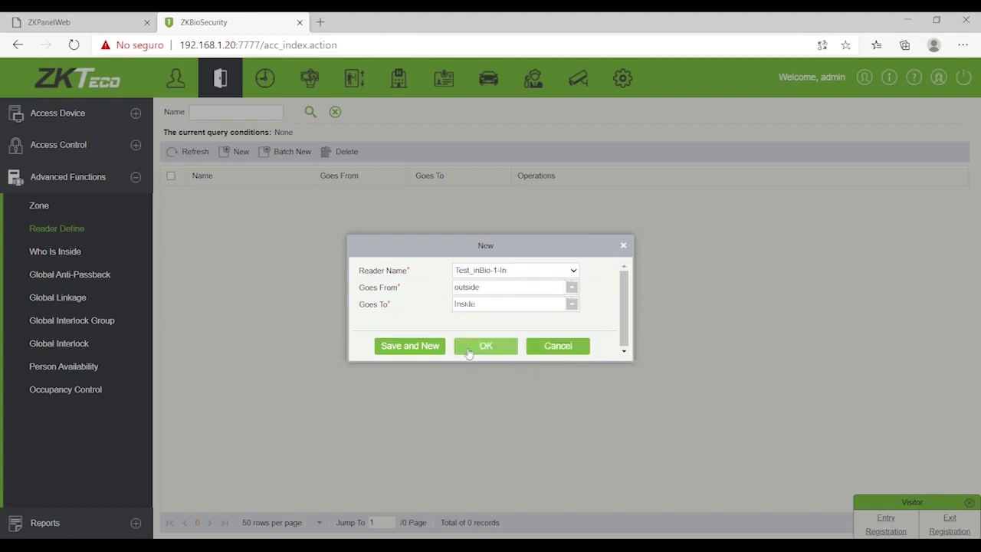
click(471, 349)
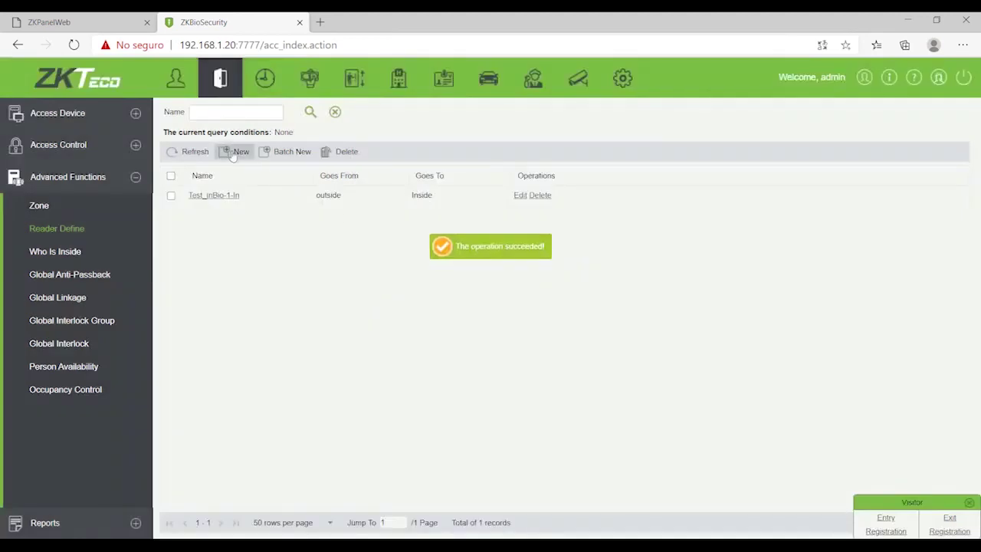
Step: Define reader Test_inBio-1-Out as leading from Inside to outside
click(239, 151)
click(537, 271)
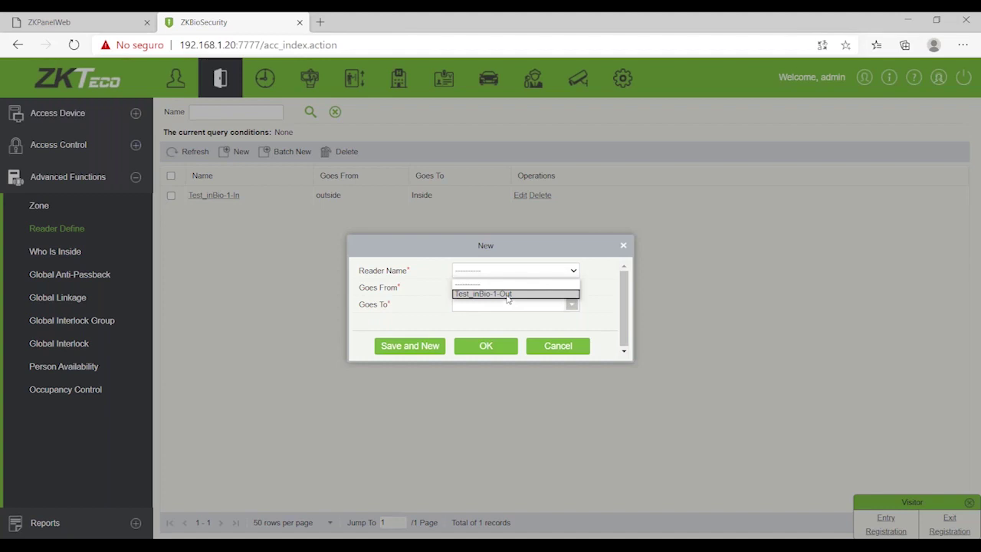
click(507, 295)
click(571, 287)
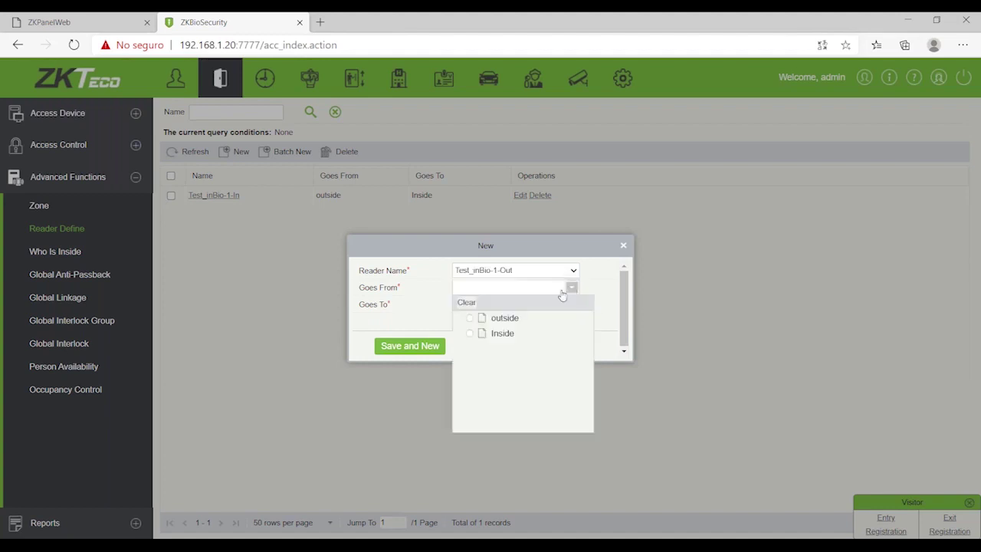
click(476, 334)
click(571, 304)
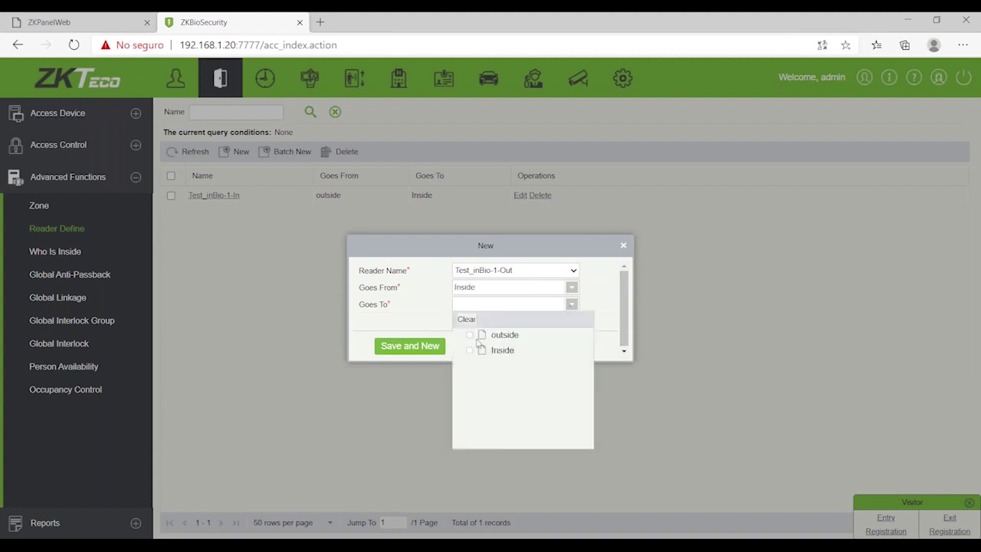
click(470, 335)
click(482, 346)
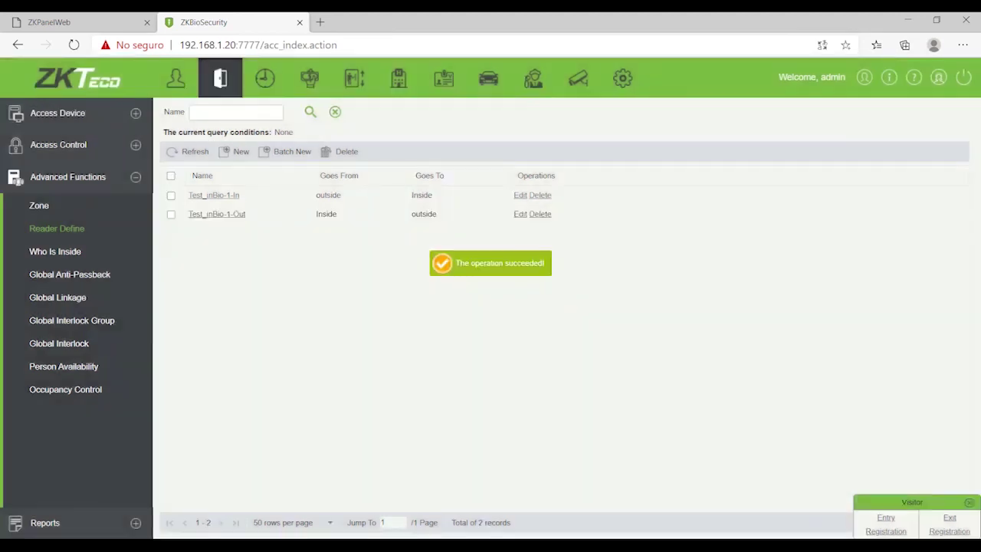
click(60, 257)
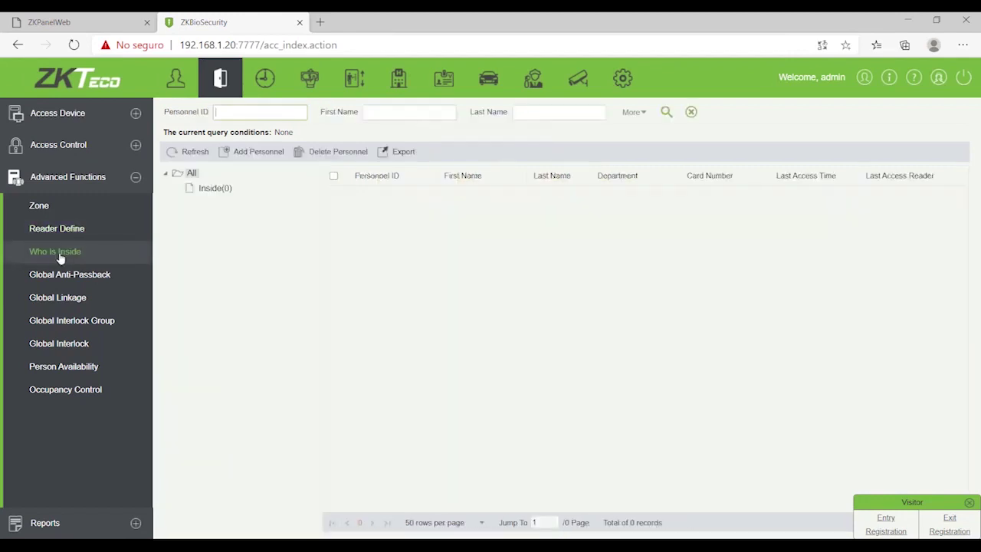
Step: Reload the Inside zone to list its one occupant, then dismiss the Export options
click(205, 190)
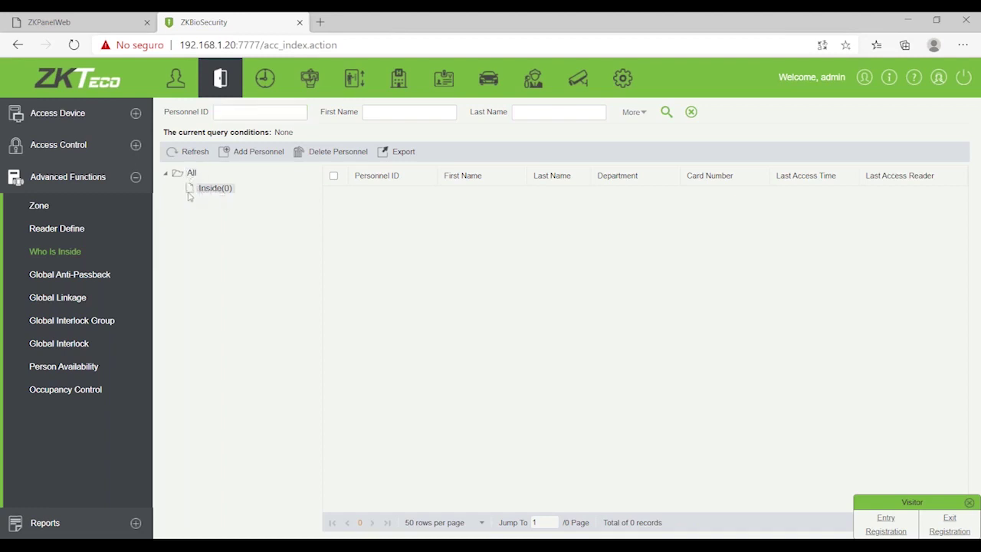
click(214, 192)
click(73, 255)
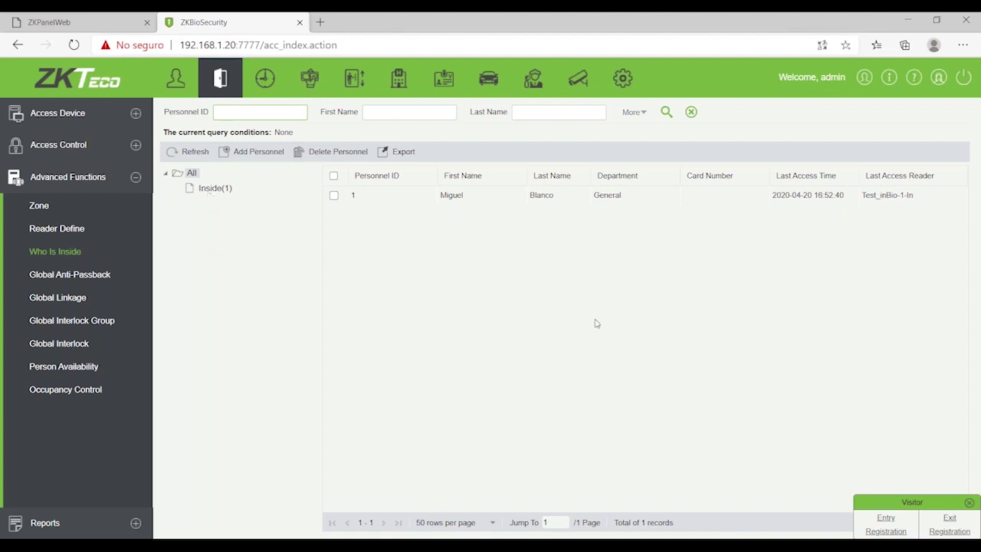
click(219, 192)
click(395, 151)
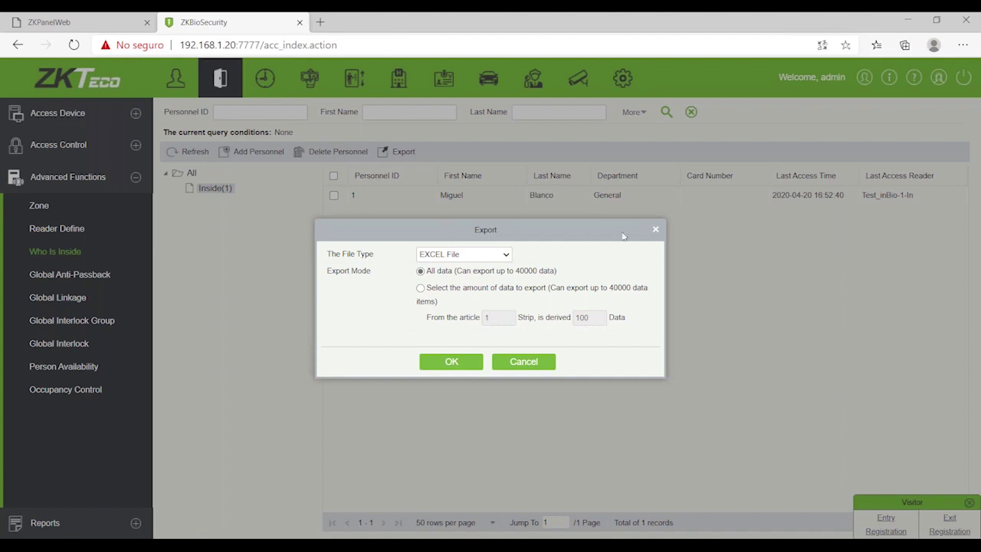
click(656, 228)
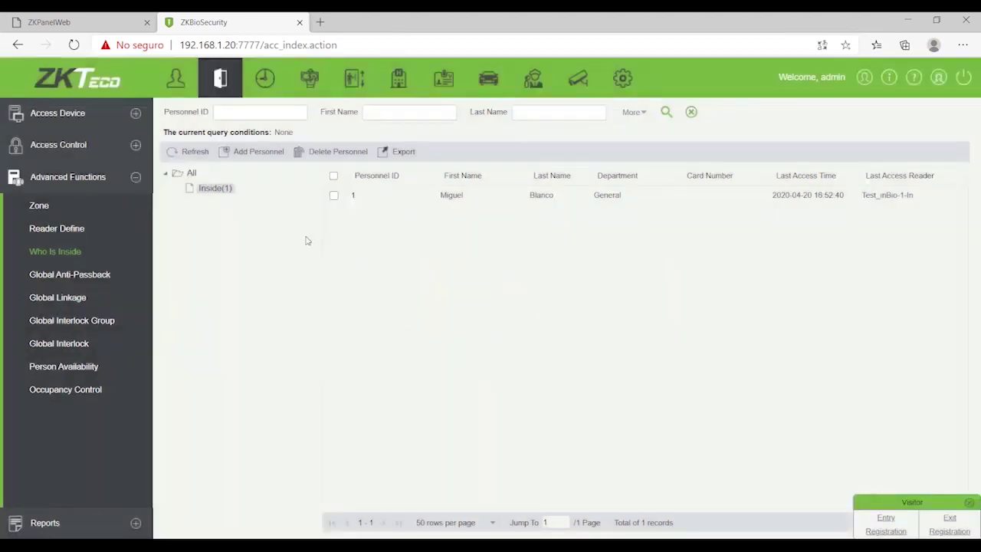
Step: Start a new global anti-passback rule named 'one' for zone Inside
click(66, 278)
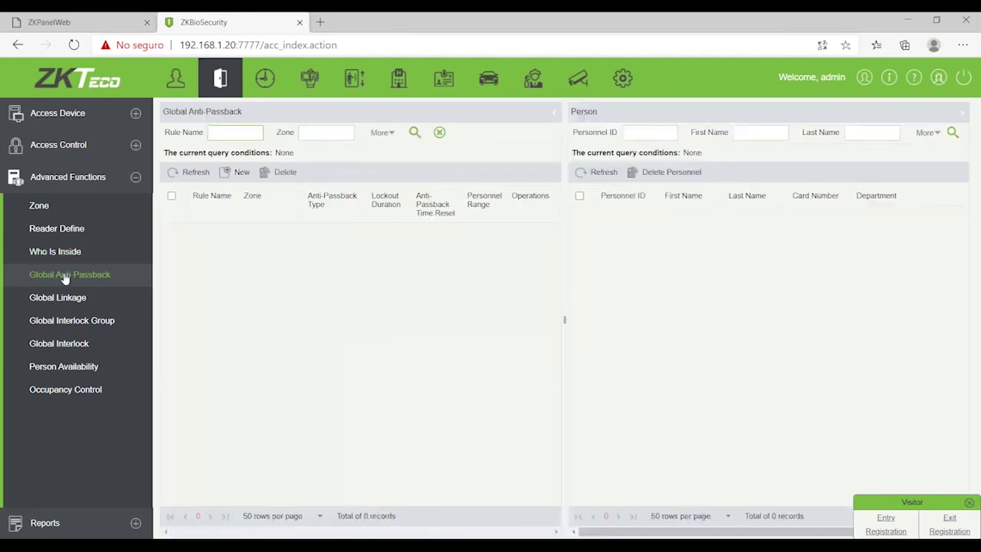
click(61, 149)
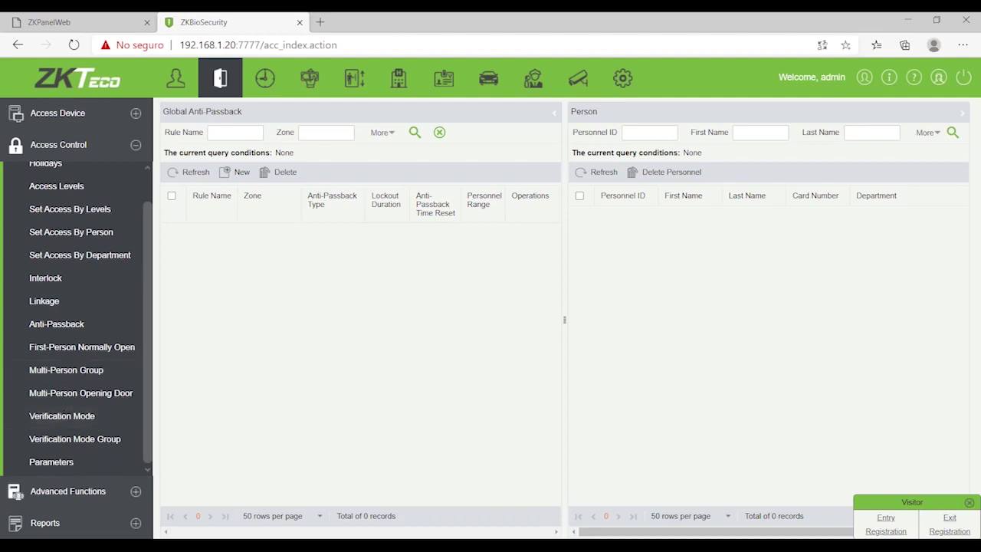
click(68, 492)
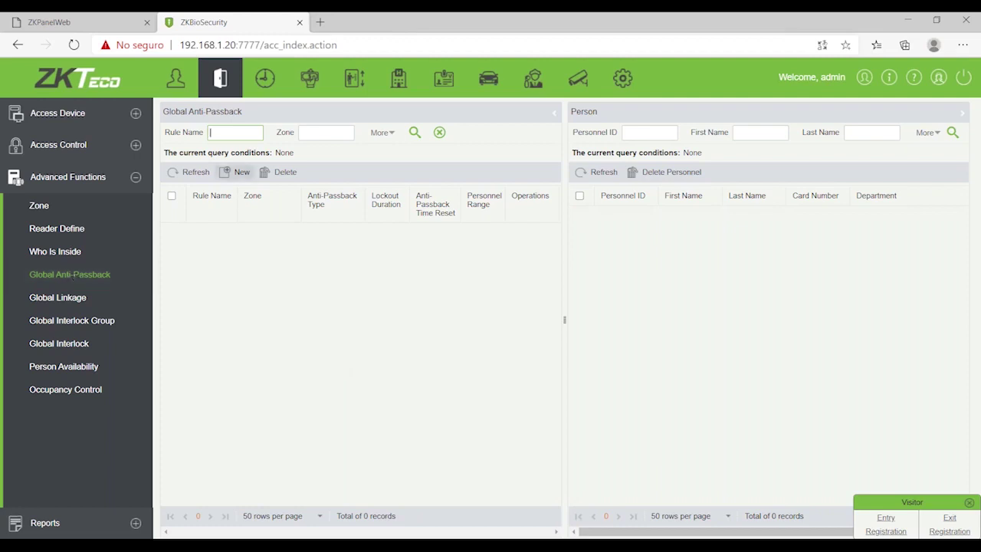
click(242, 174)
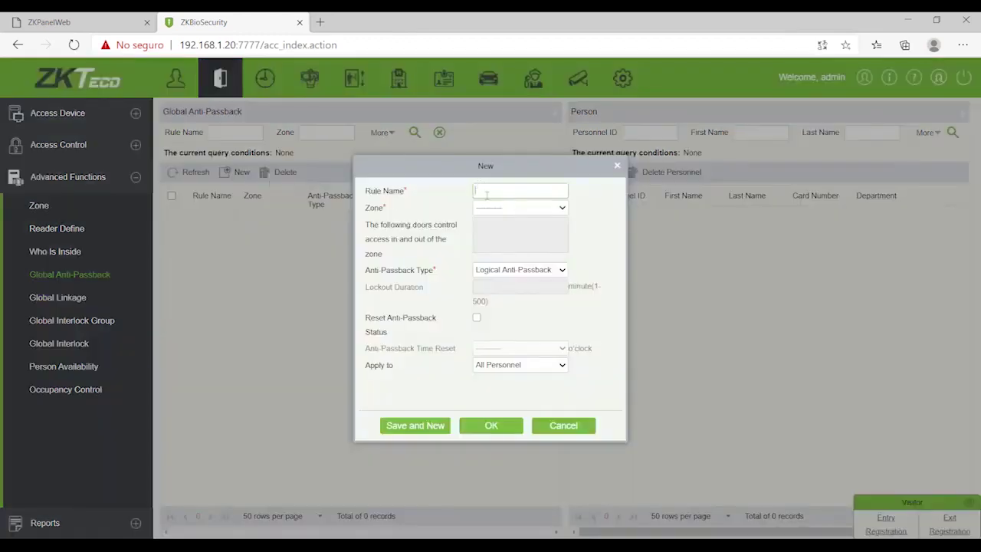
text(one)
click(560, 212)
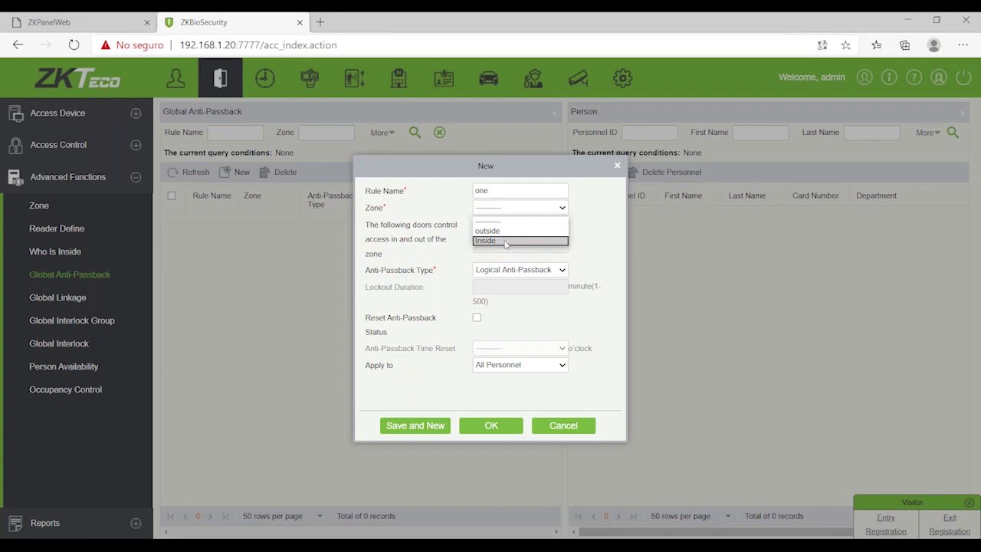
click(506, 242)
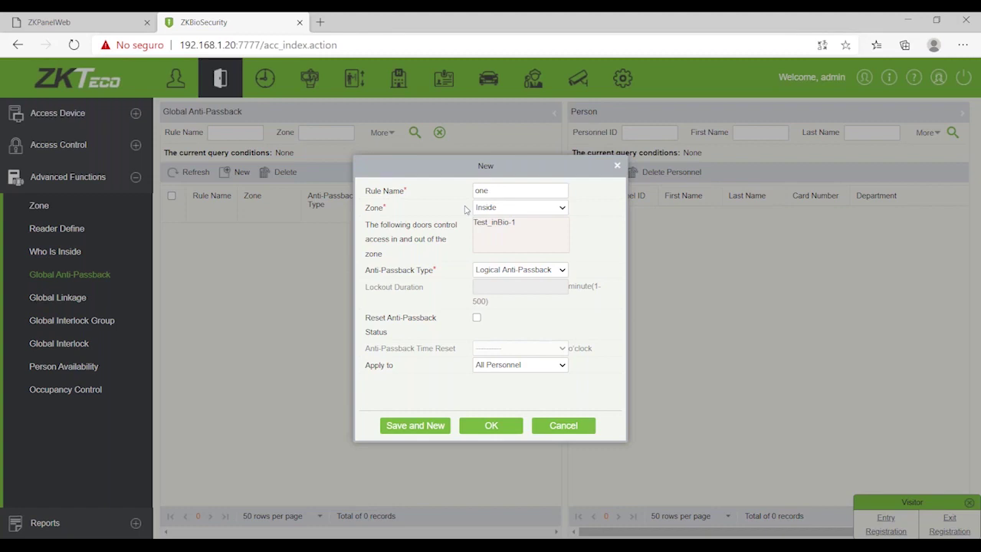
Step: Set the rule to Logical Anti-Passback, resetting status at 3 o'clock
click(561, 274)
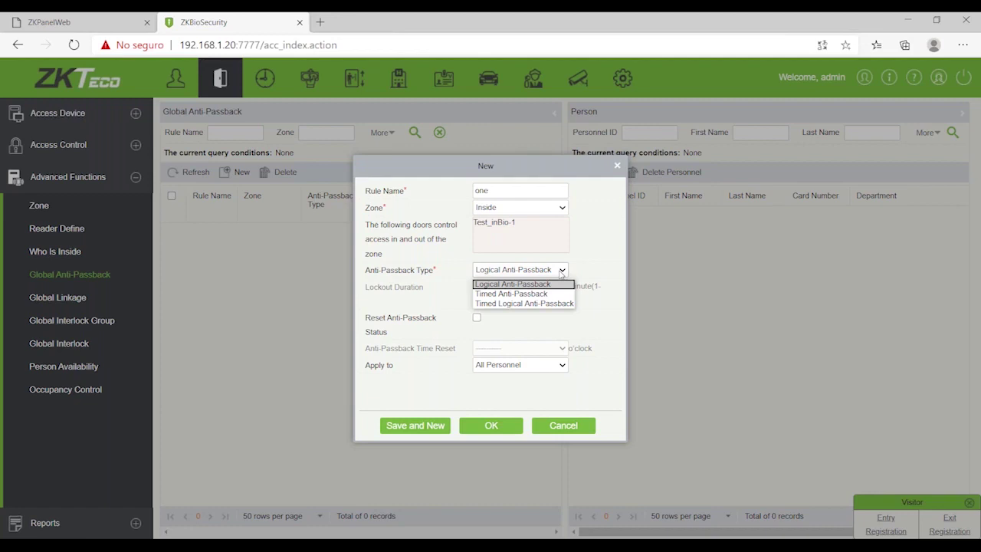
click(533, 295)
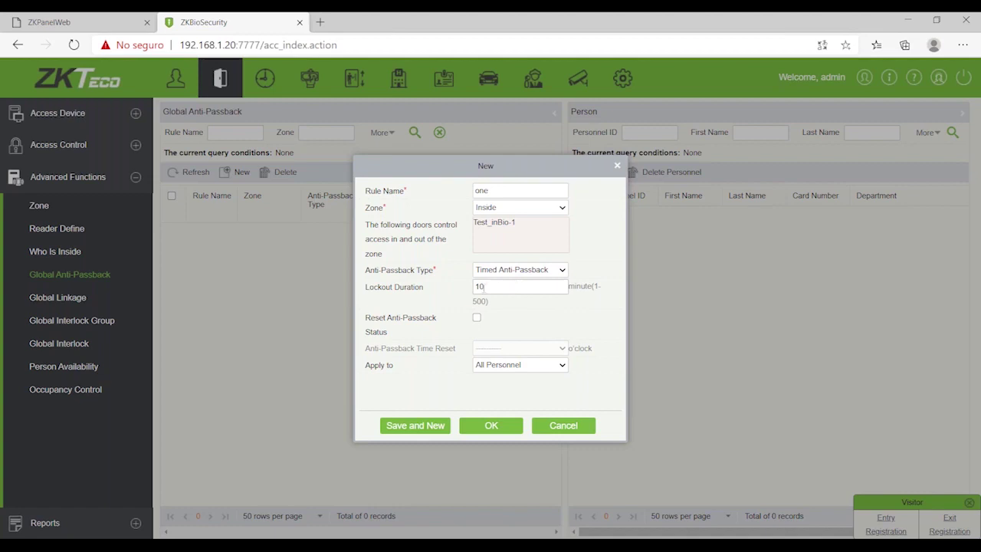
double_click(485, 285)
click(551, 272)
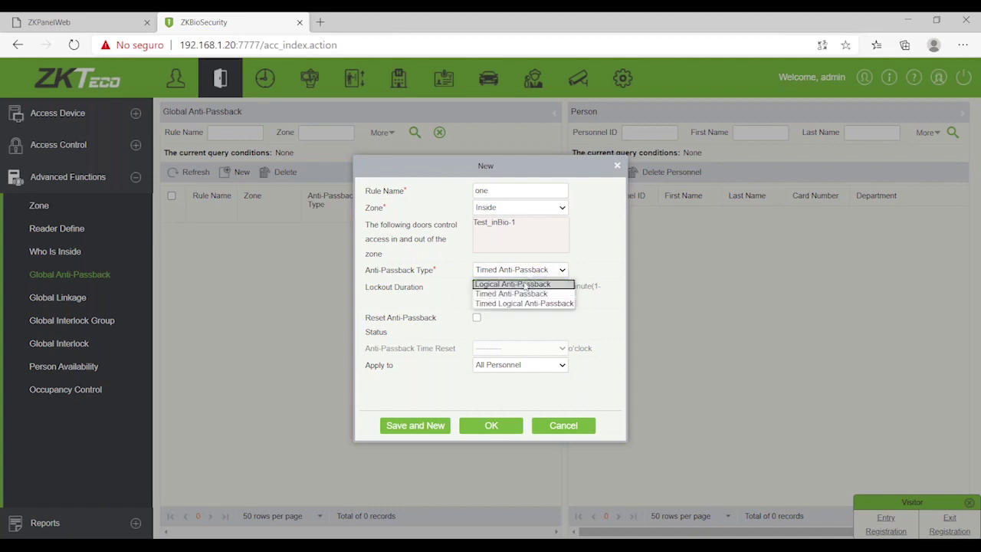
click(529, 284)
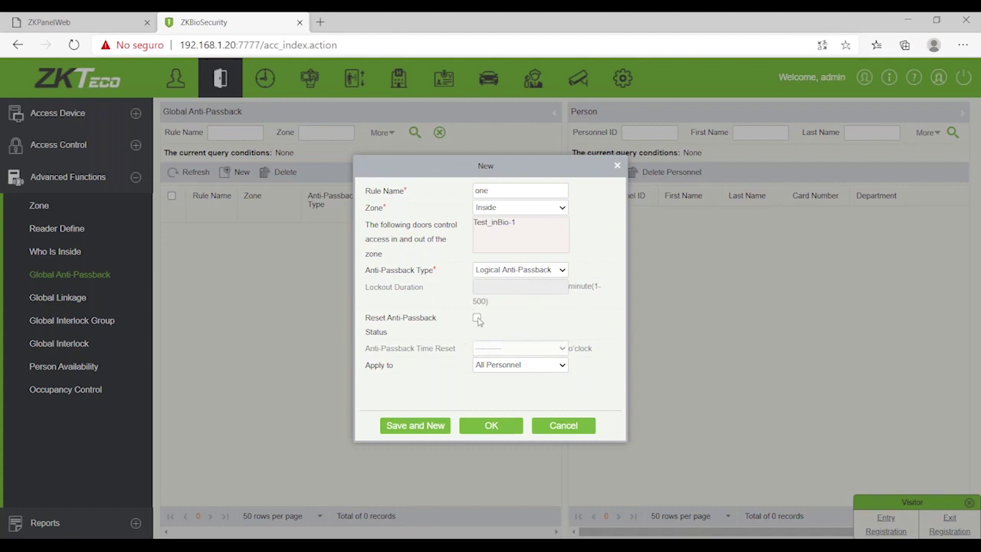
click(476, 319)
click(476, 319)
click(476, 319)
click(518, 349)
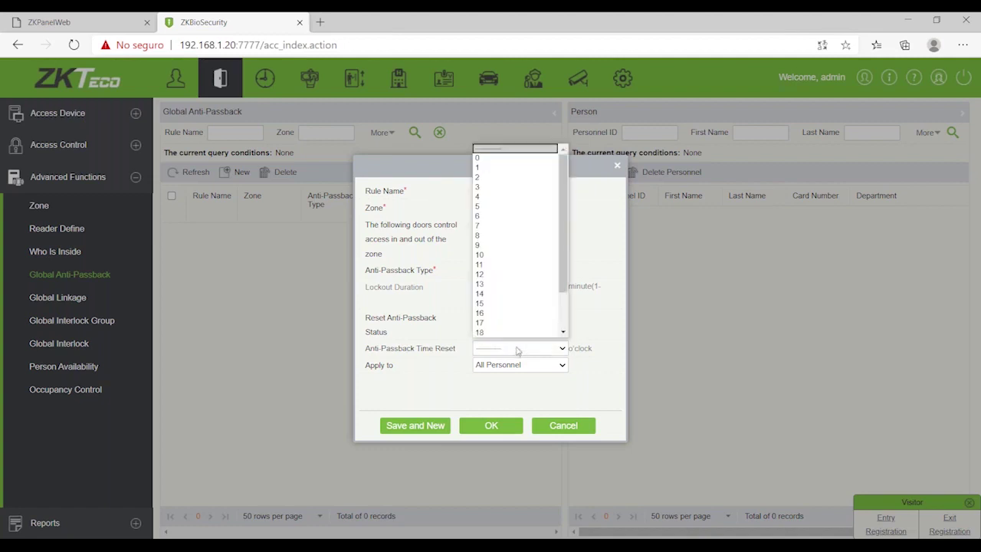
click(499, 188)
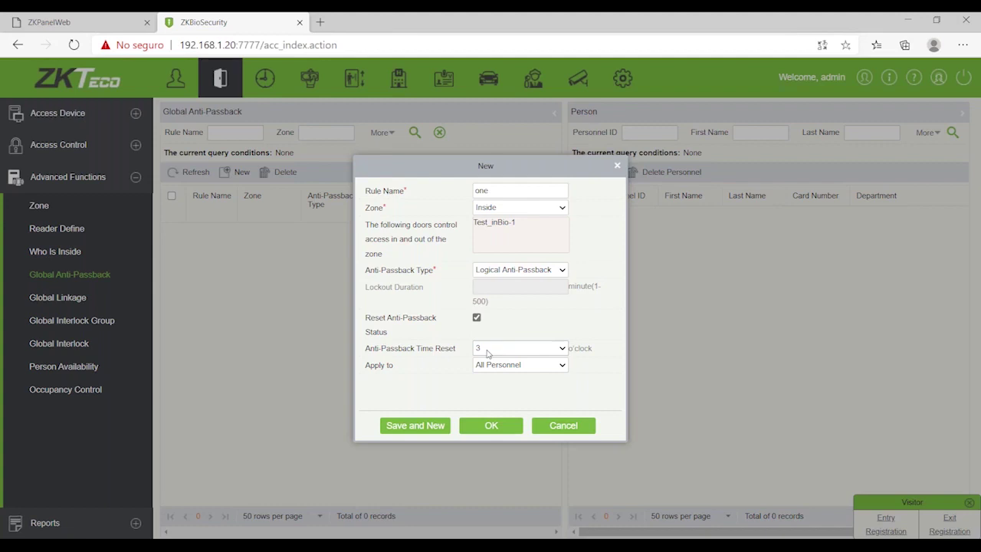
click(499, 369)
click(497, 369)
Step: Turn off the status reset, apply rule 'one' to all except selected personnel, and save
click(477, 317)
click(495, 368)
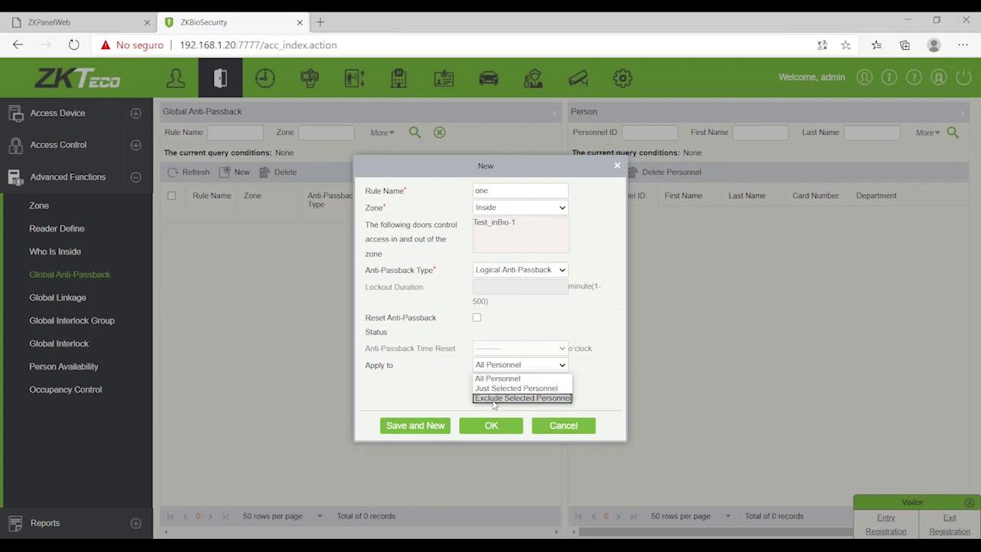
click(492, 400)
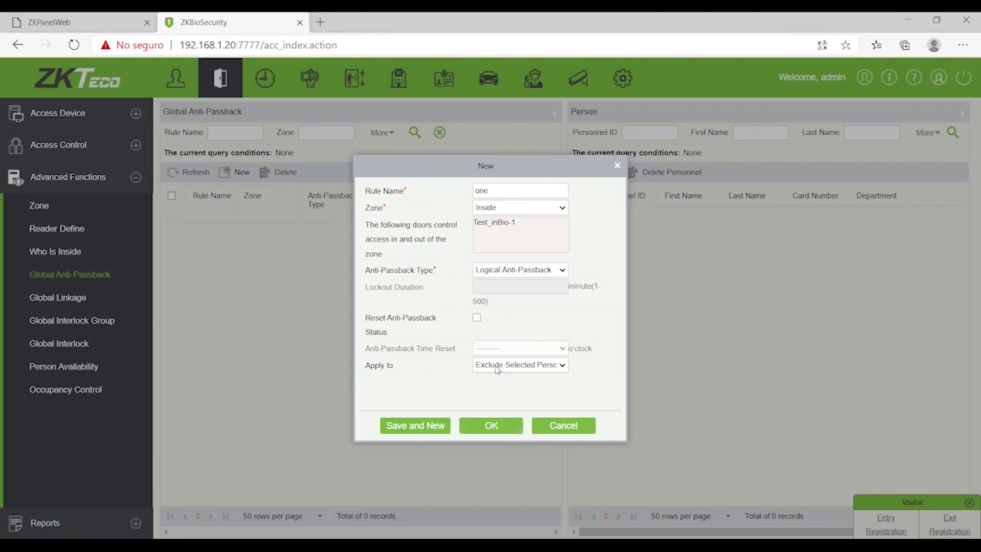
click(492, 426)
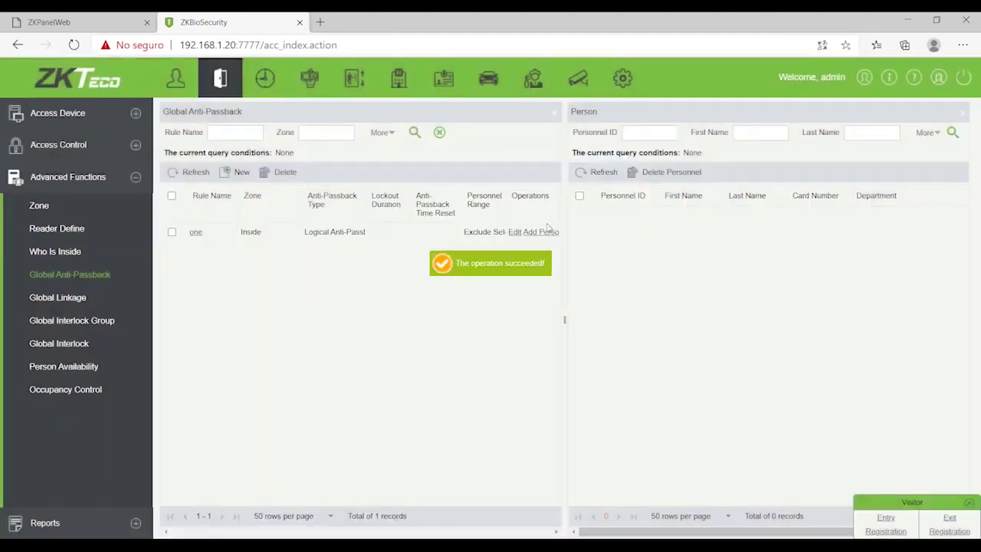
Step: Exclude personnel ID 1 from the General department from rule 'one'
click(541, 234)
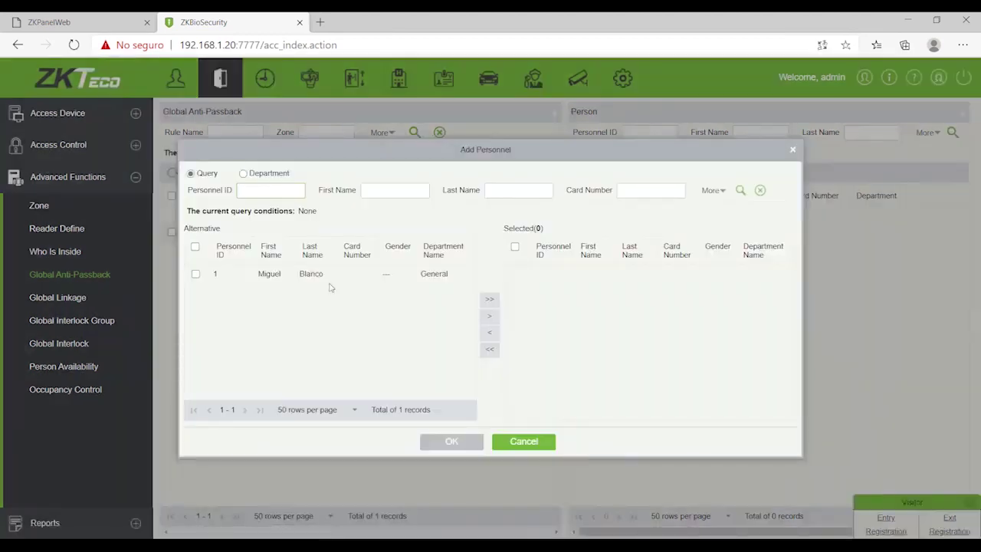
click(196, 275)
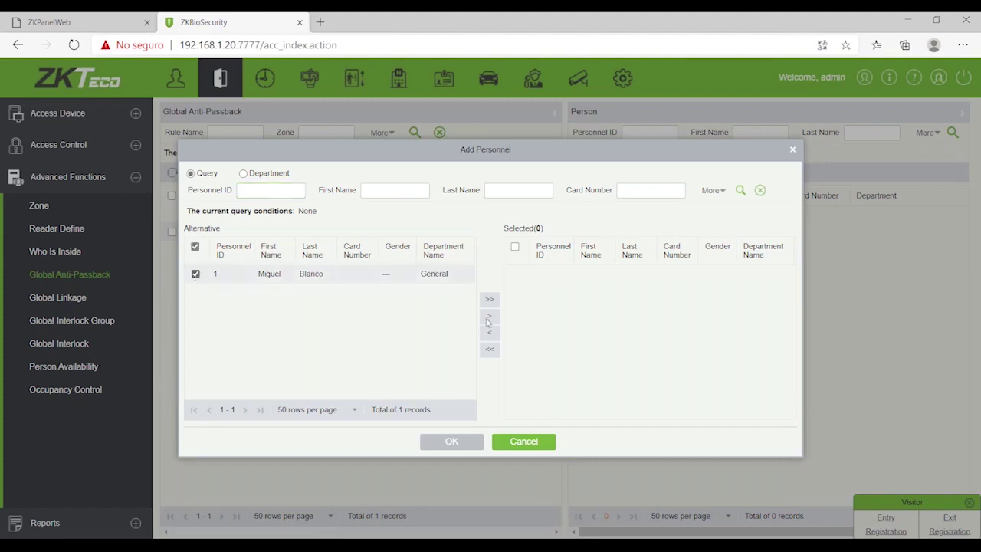
click(489, 316)
click(464, 449)
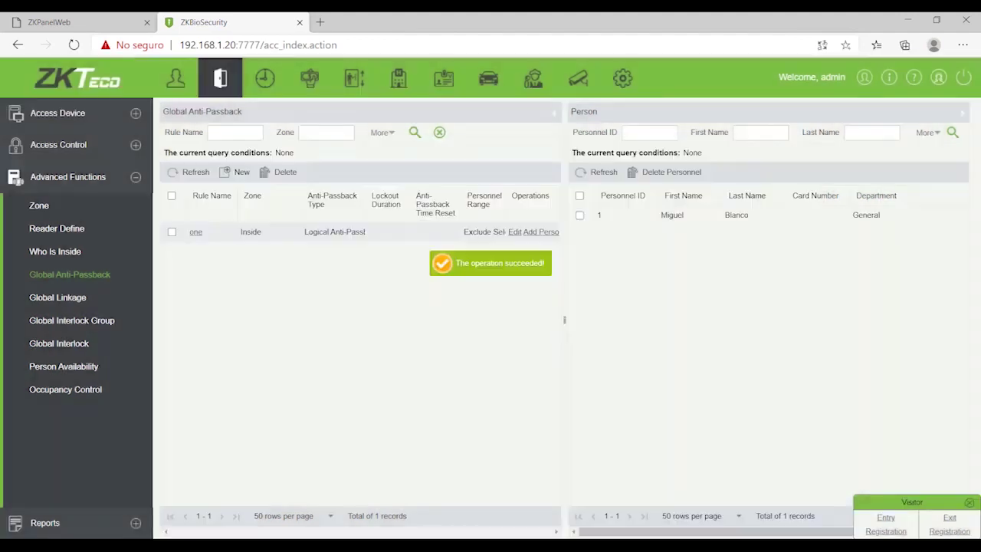
drag(565, 320, 663, 307)
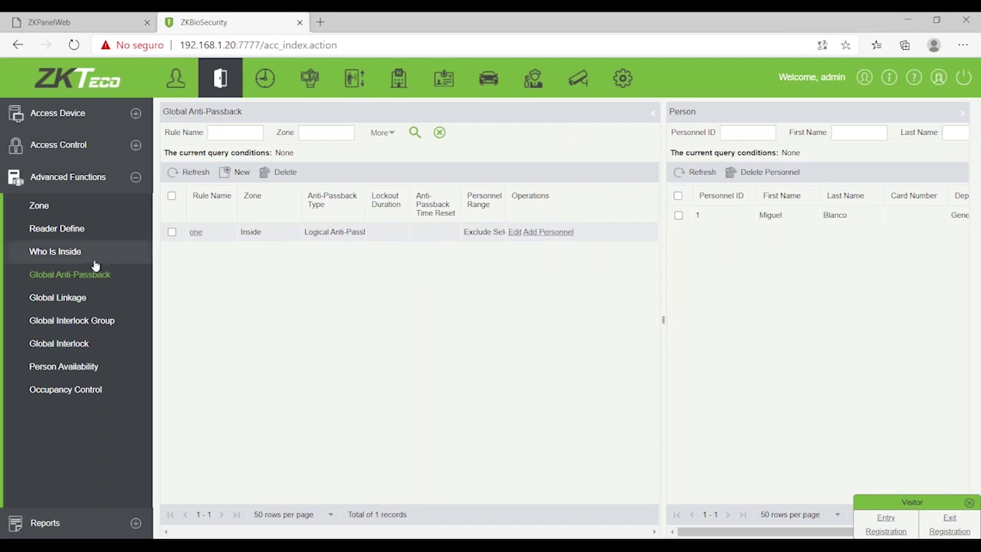
Step: Go through Access Control's Advanced Functions to the empty Global Linkage page
click(80, 303)
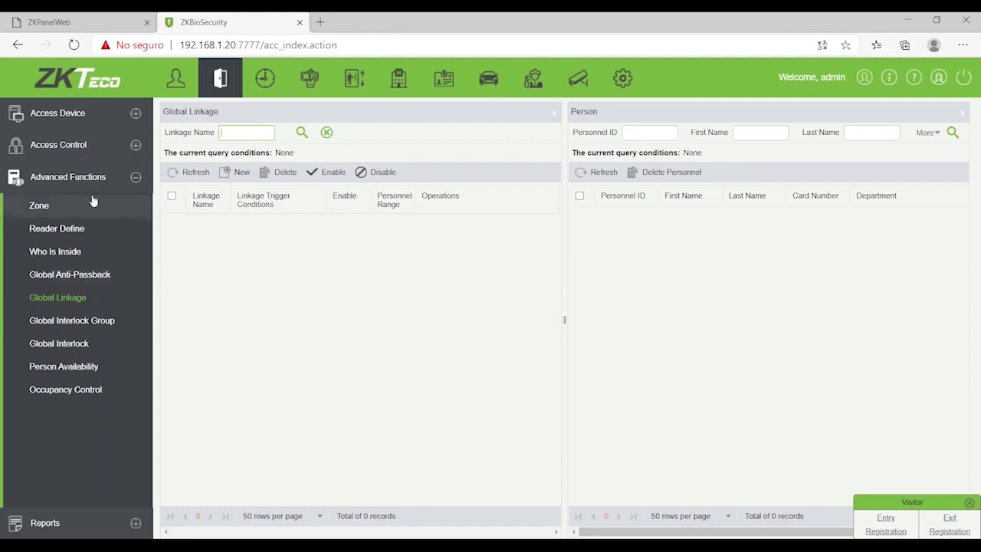
click(83, 148)
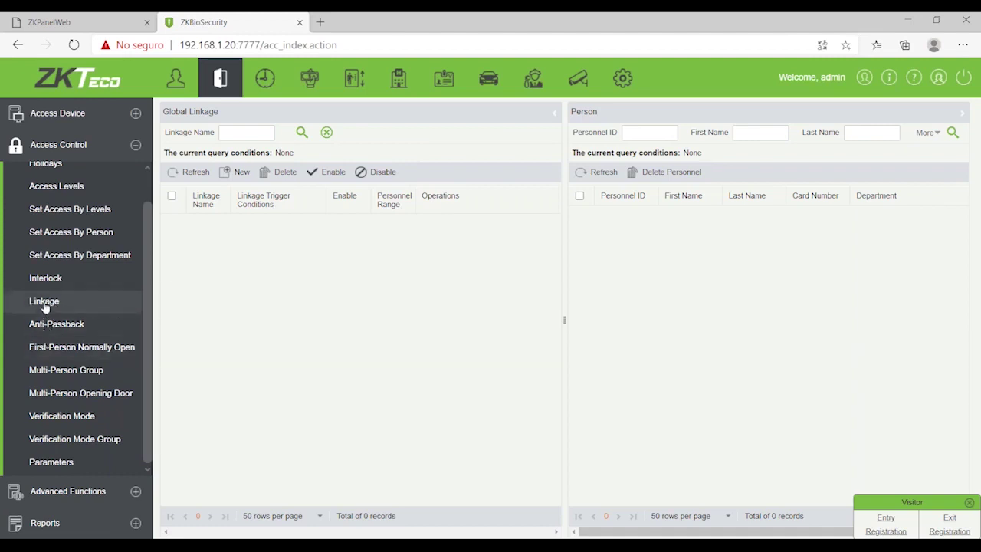
click(45, 304)
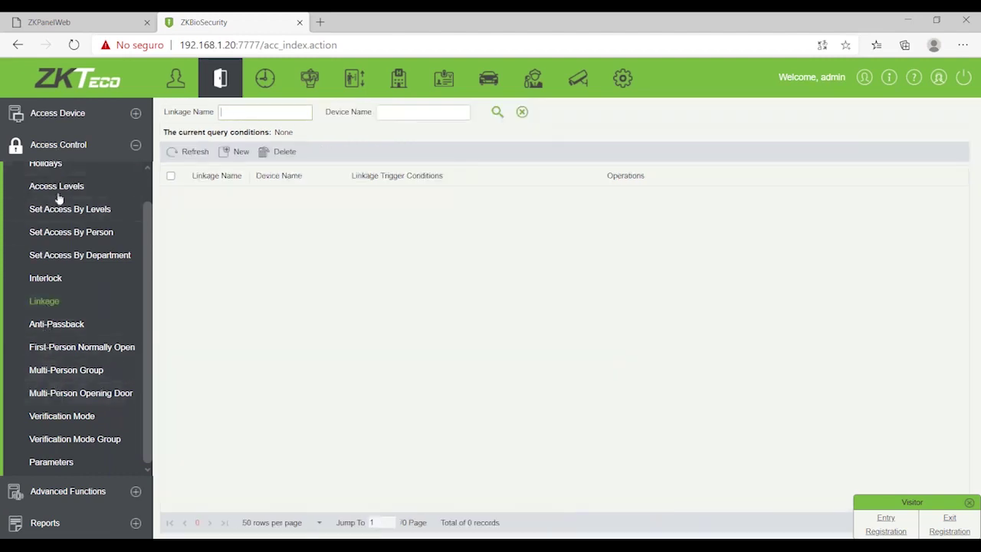
click(51, 498)
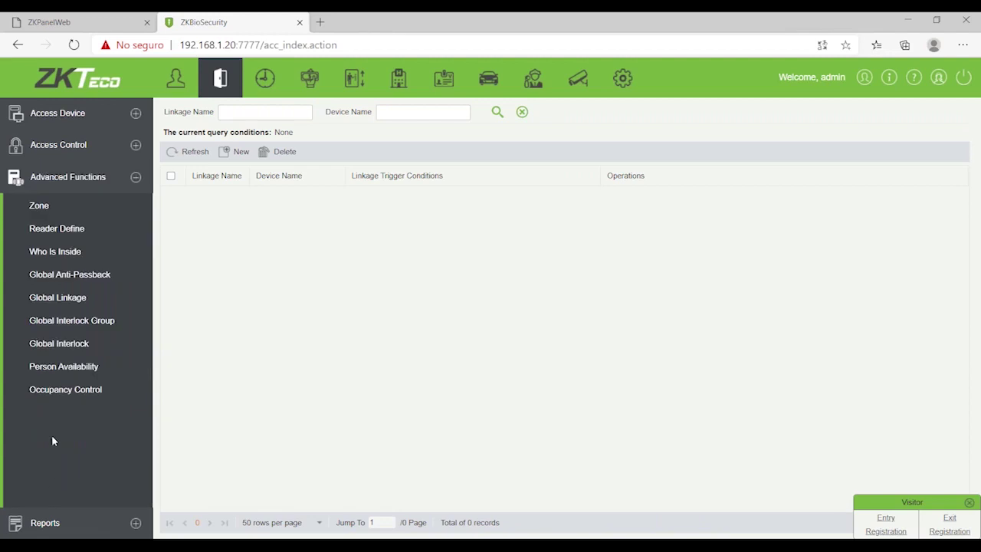
click(62, 302)
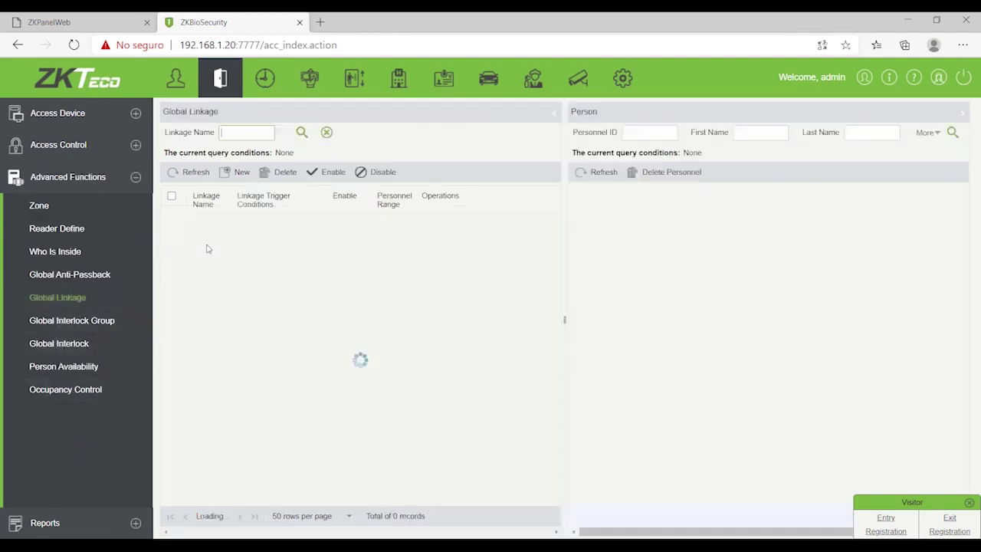
Step: Browse the trigger conditions for a new global linkage, then discard it unsaved
click(235, 172)
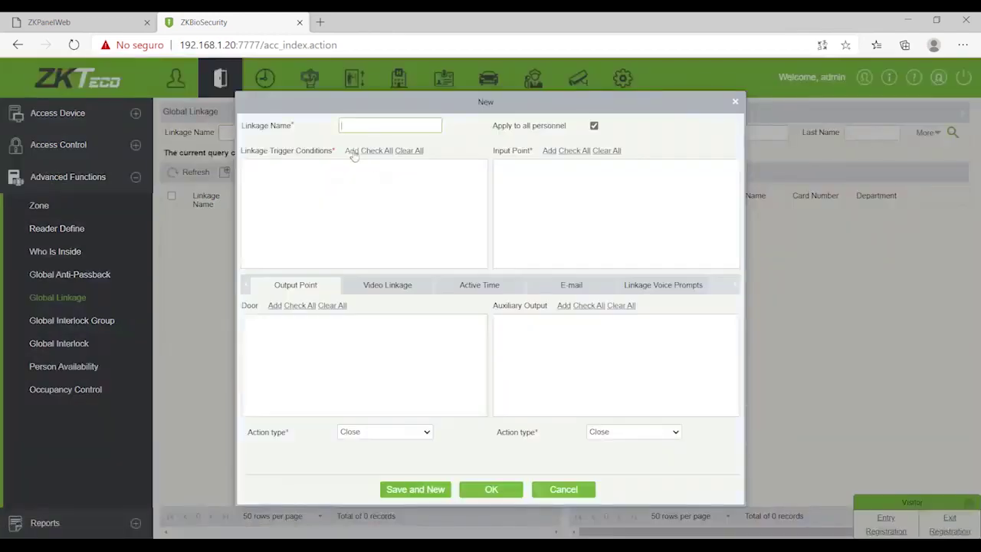
click(351, 149)
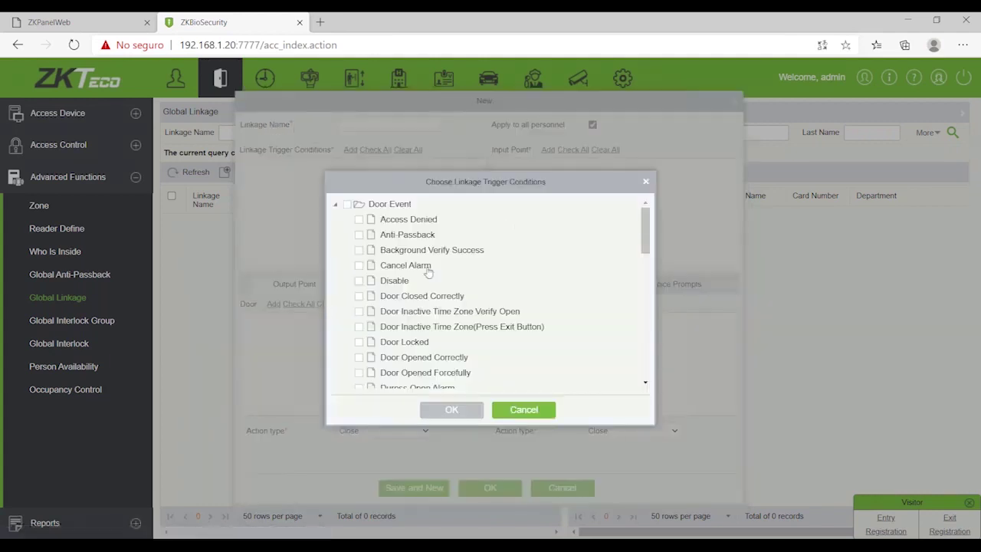
scroll(429, 271, down, 2)
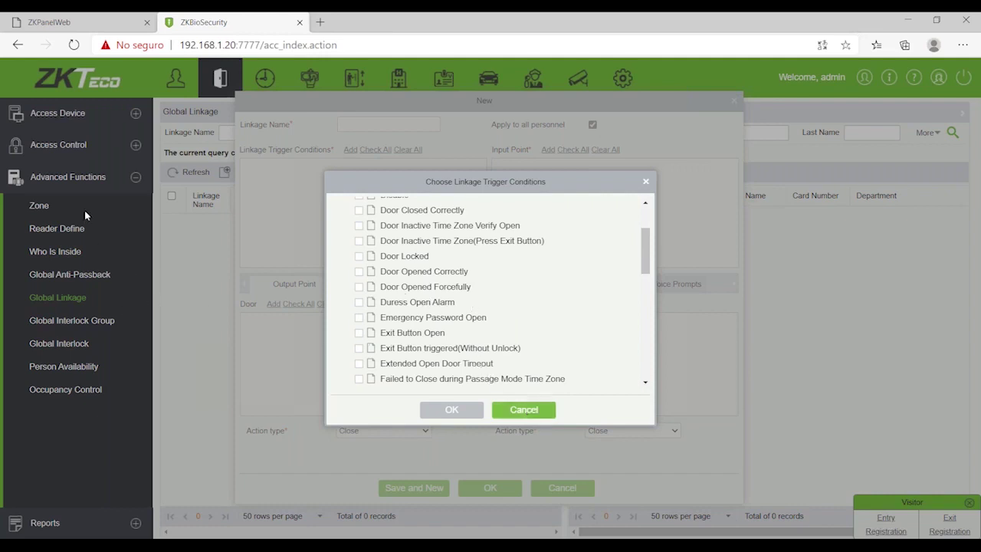
click(535, 411)
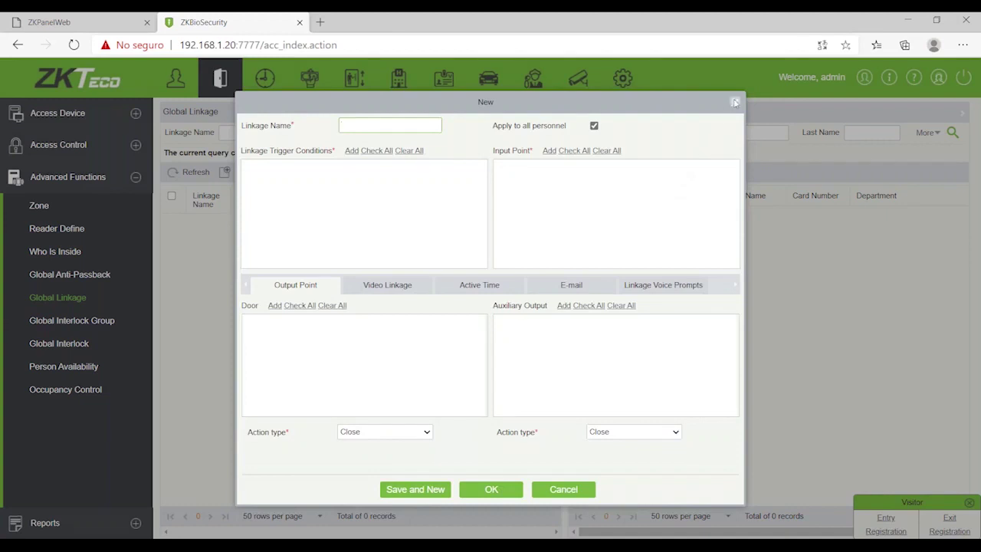
click(734, 101)
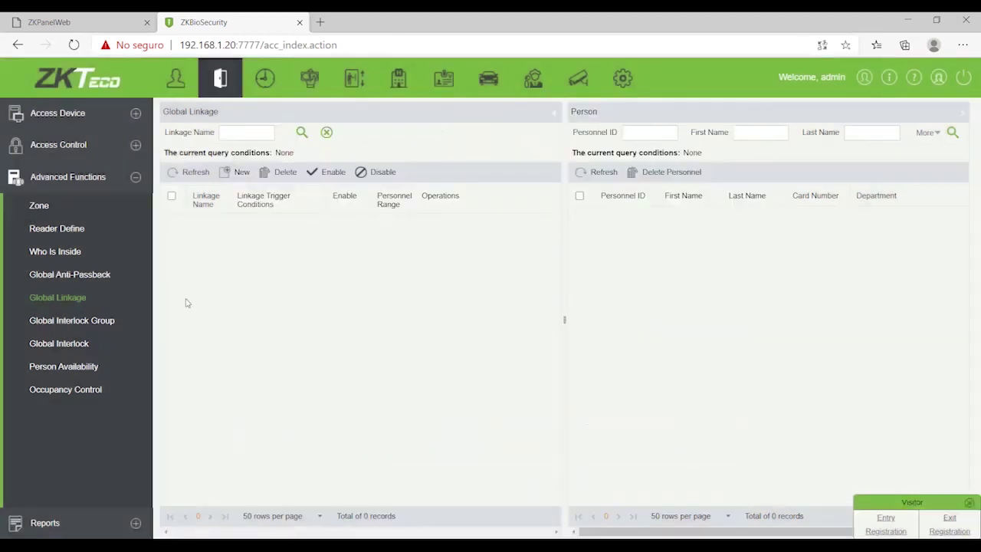
click(81, 344)
Step: View the empty Global Interlock Group list, then go to Occupancy Control
click(82, 322)
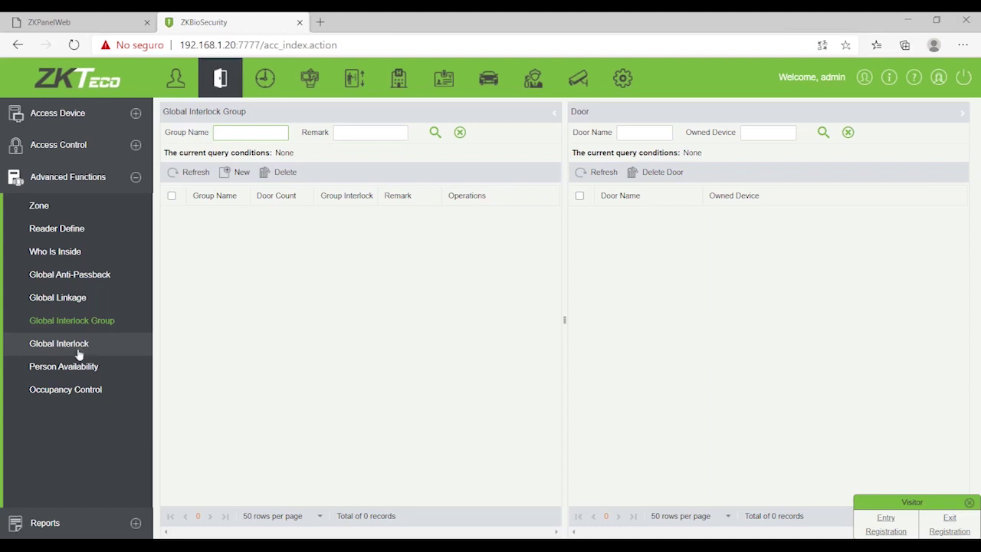
click(76, 396)
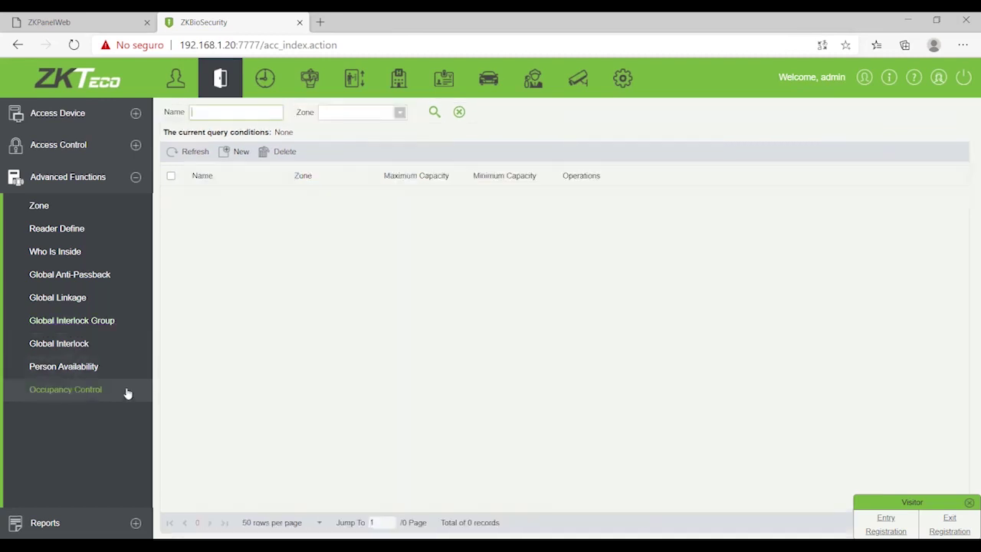
click(241, 152)
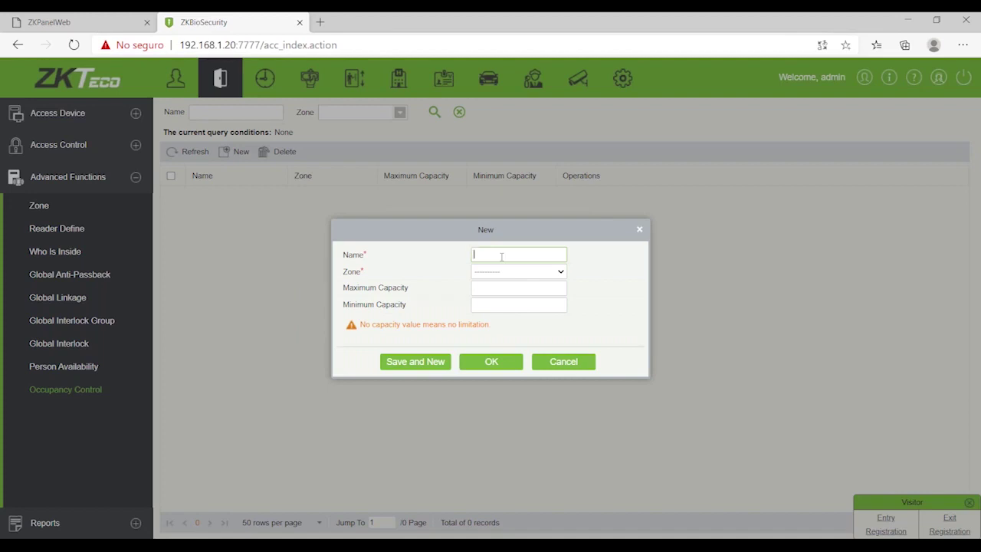
text(dfsd)
click(529, 274)
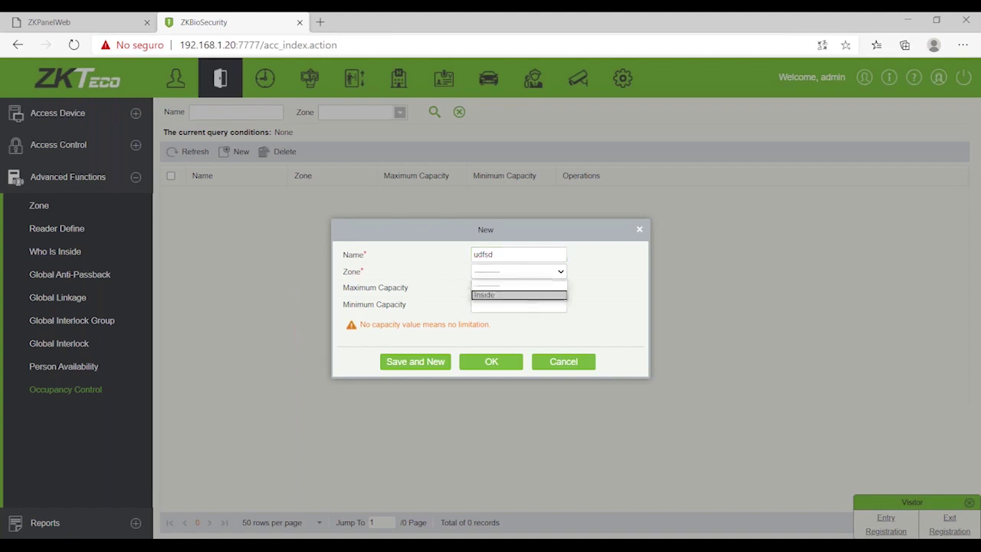
click(514, 297)
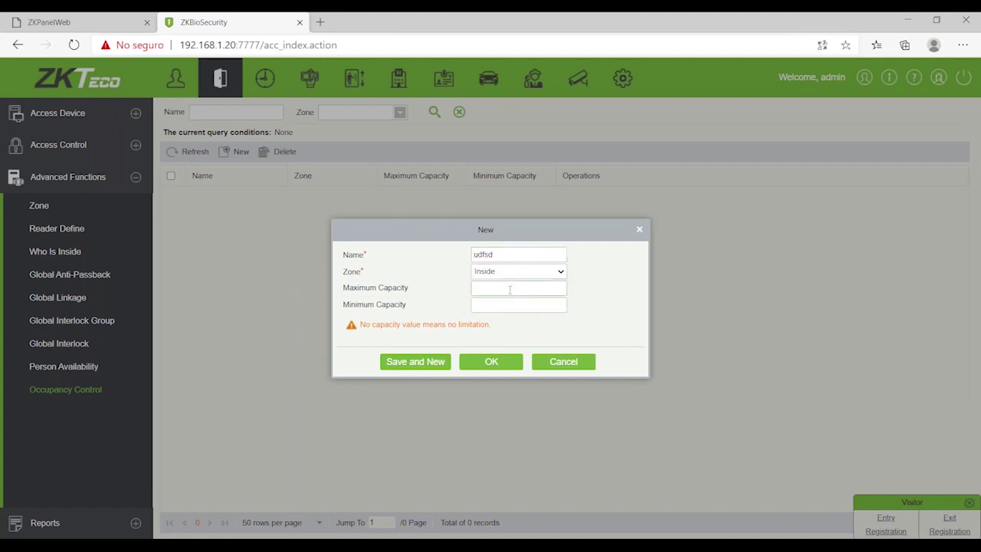
text(20)
click(487, 304)
text(2)
drag(487, 305, 457, 310)
key(BackSpace)
text(5)
key(BackSpace)
text(1)
click(560, 365)
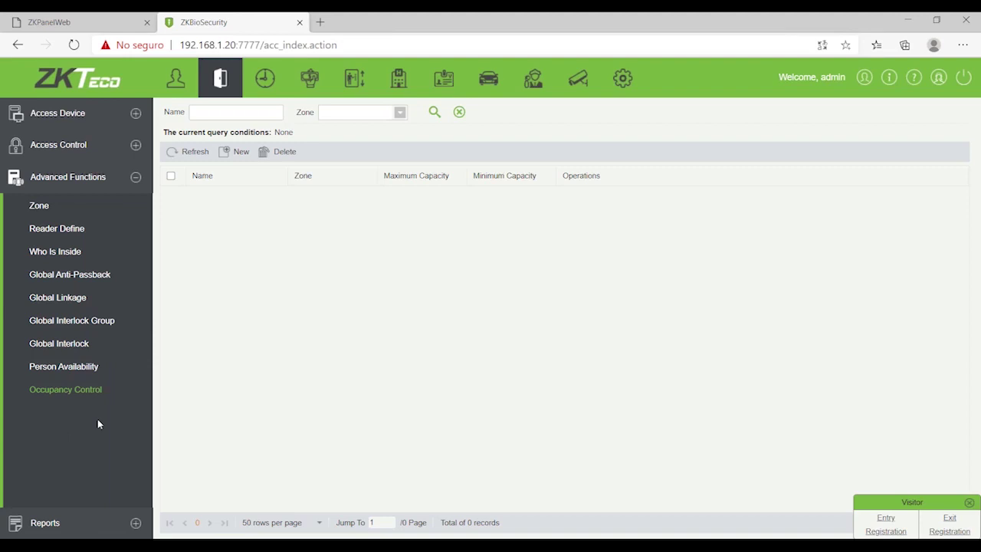
Step: Show the All Transactions report filtered to today's events, listing three records
click(54, 525)
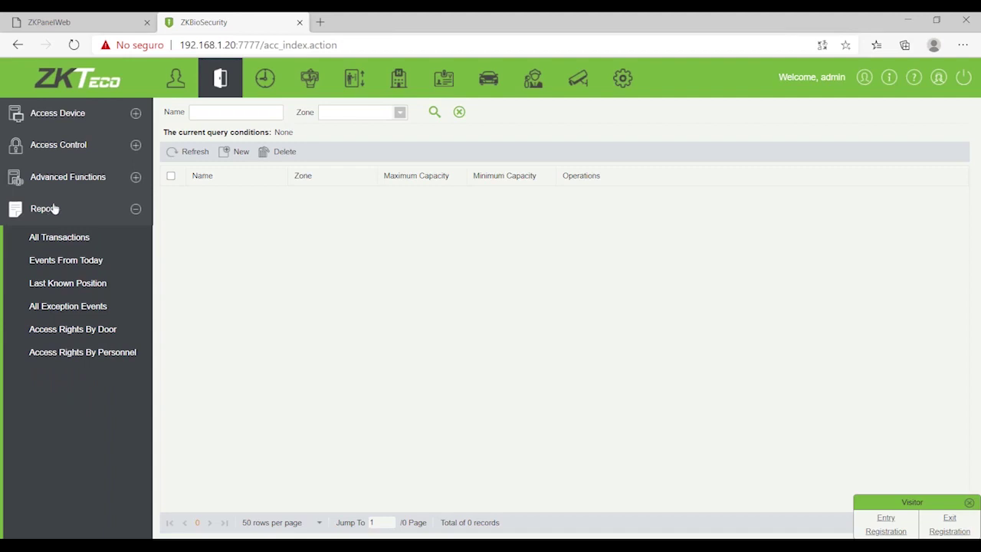
click(55, 240)
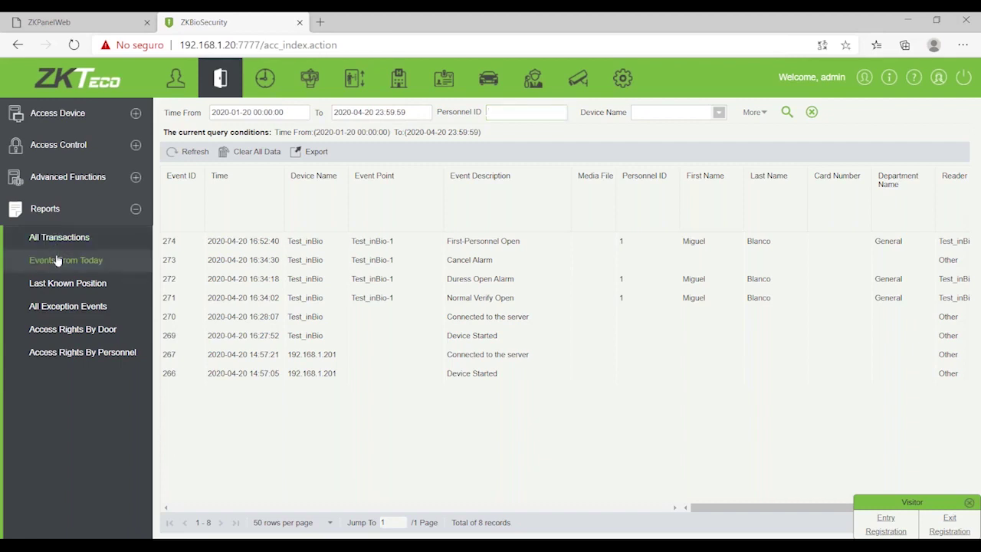
click(57, 260)
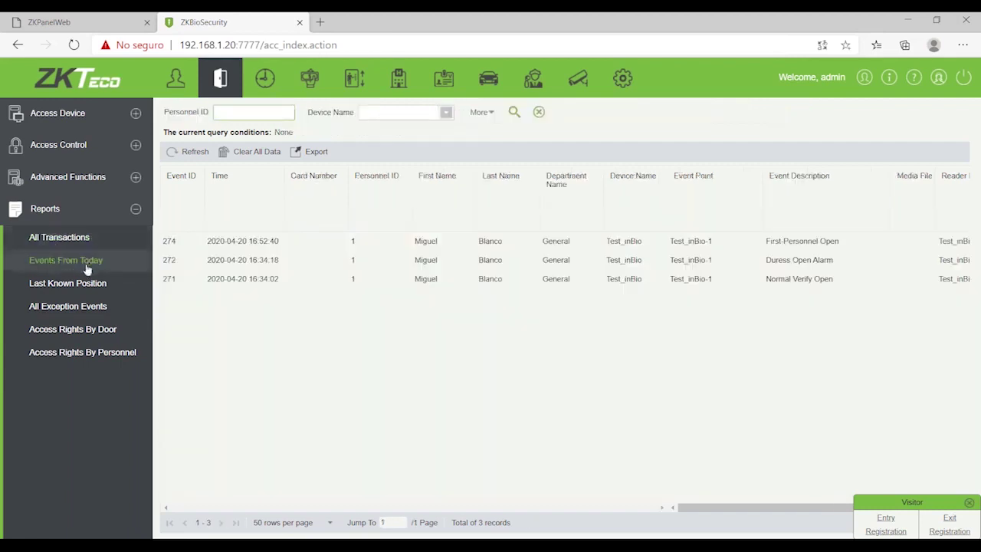
Step: Bring up the About window showing version 3.2.0.0_R and the trial licence details
click(61, 215)
click(135, 179)
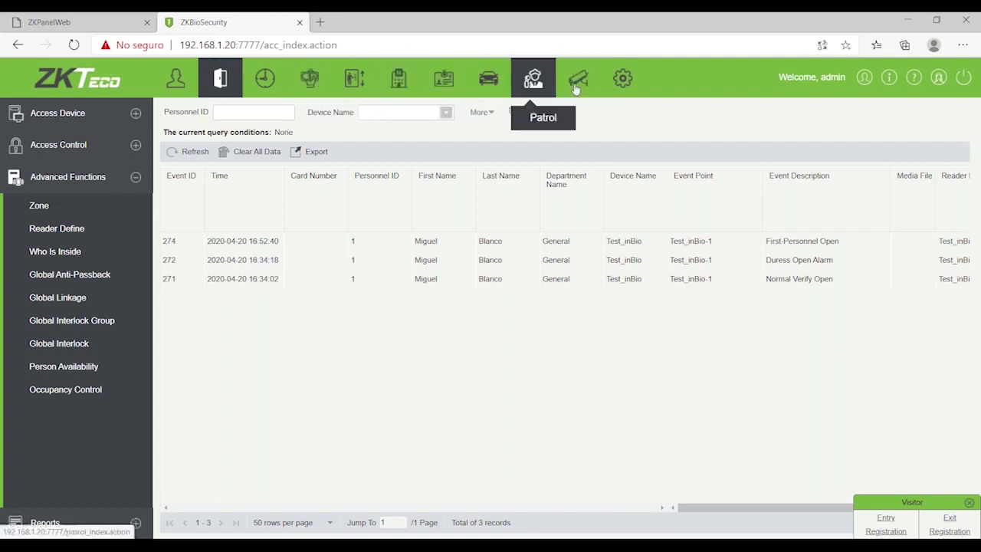
click(889, 78)
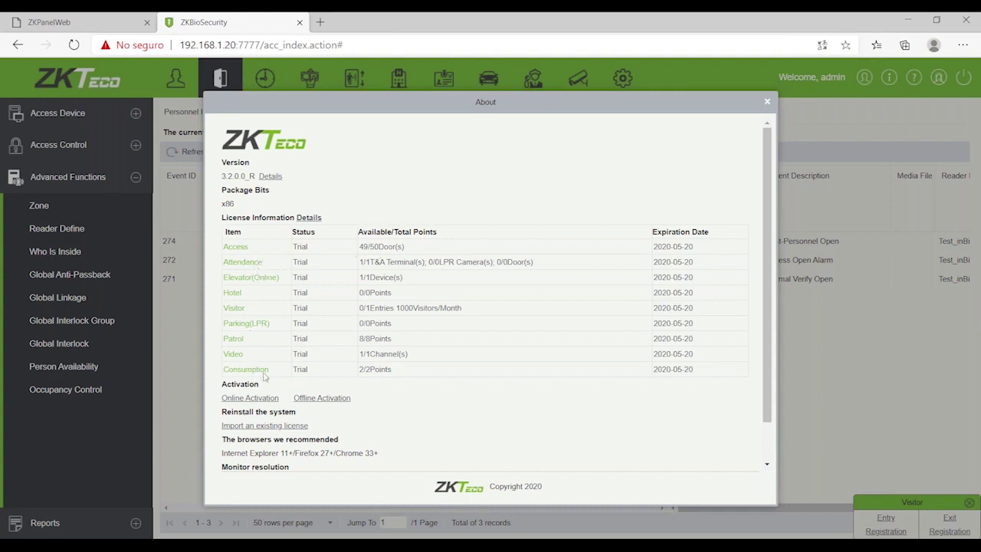
Step: Recheck the trial licences expiring 2020-05-20, then dismiss the About window
click(768, 102)
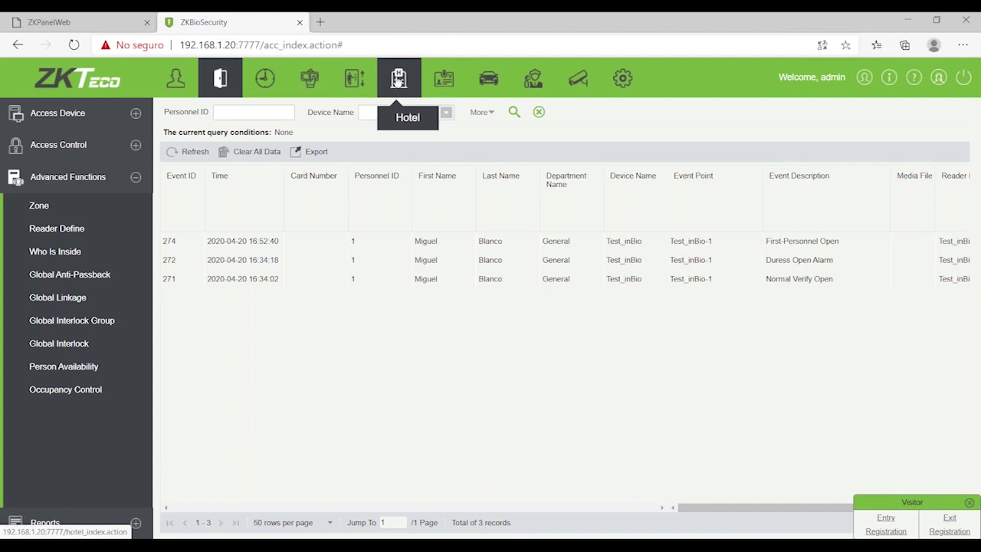
click(889, 78)
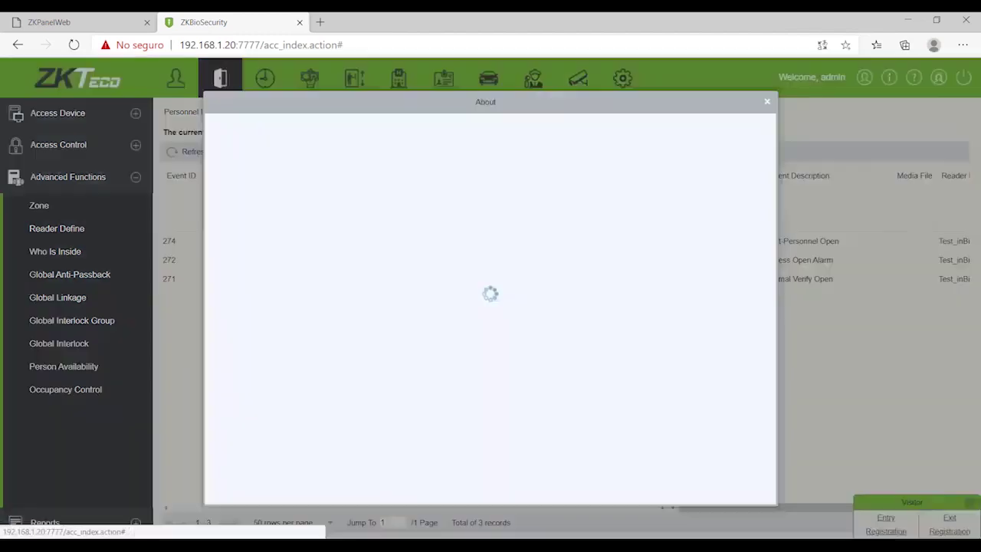
click(768, 102)
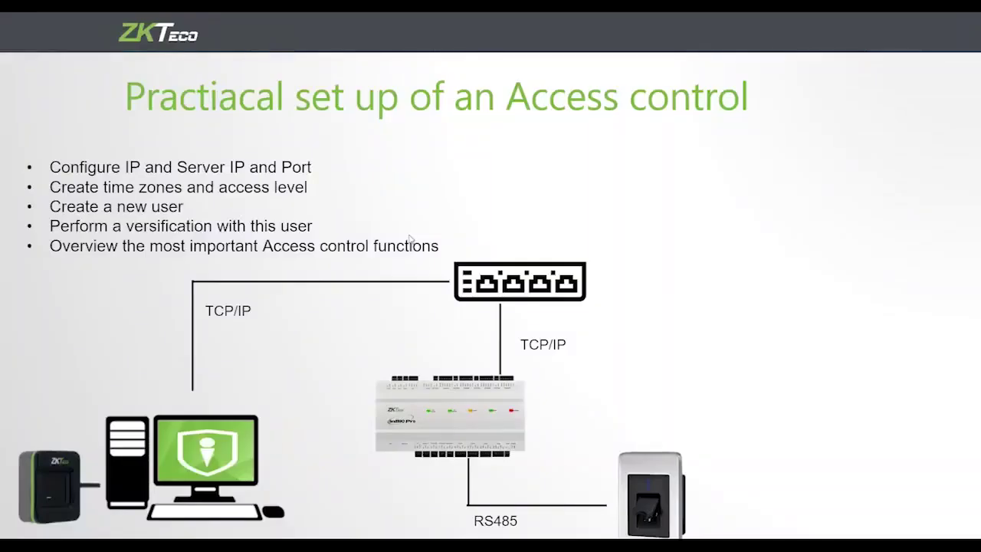
Step: Advance the slideshow to the closing 'Thanks for attending' slide
click(378, 248)
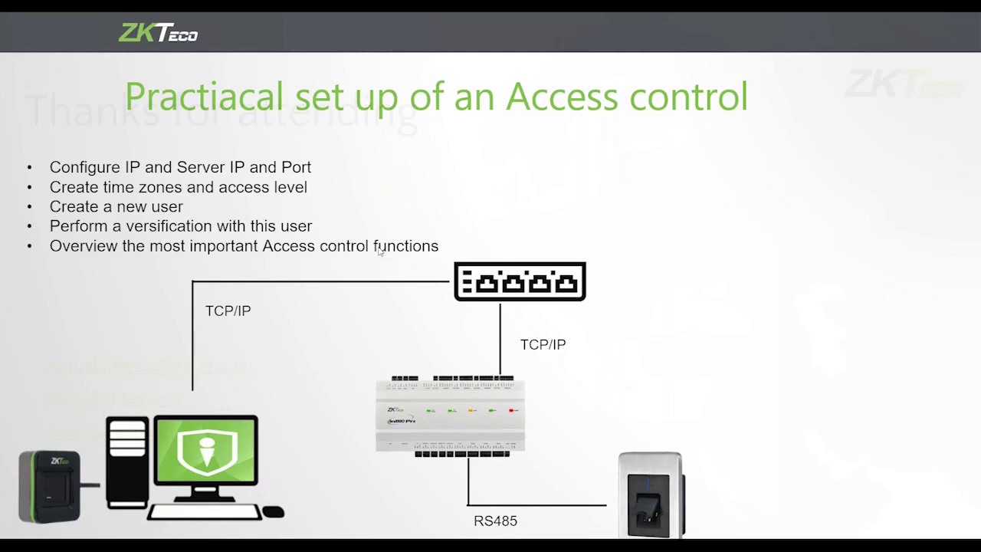
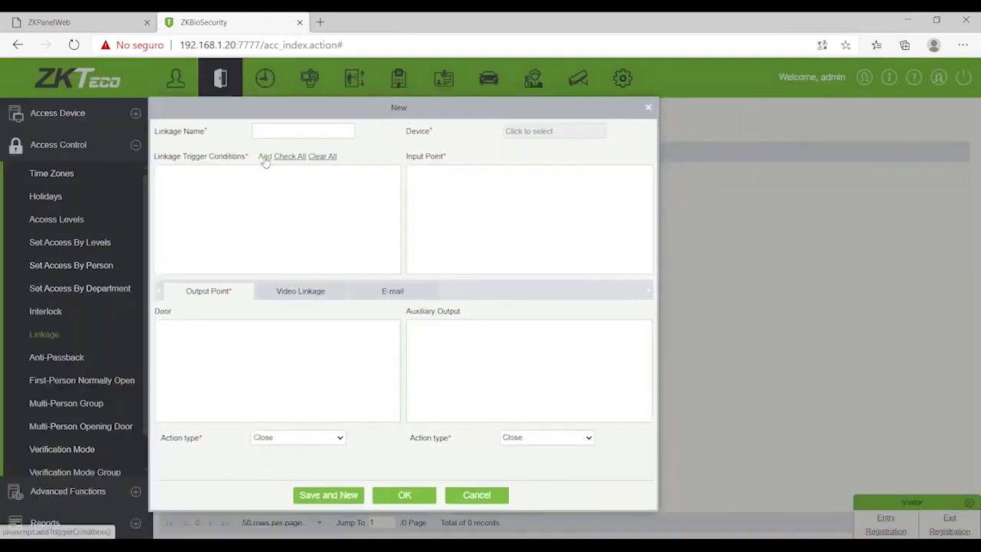
Step: After the device-required warning, choose Test_inBio as the linkage device
click(264, 157)
click(478, 326)
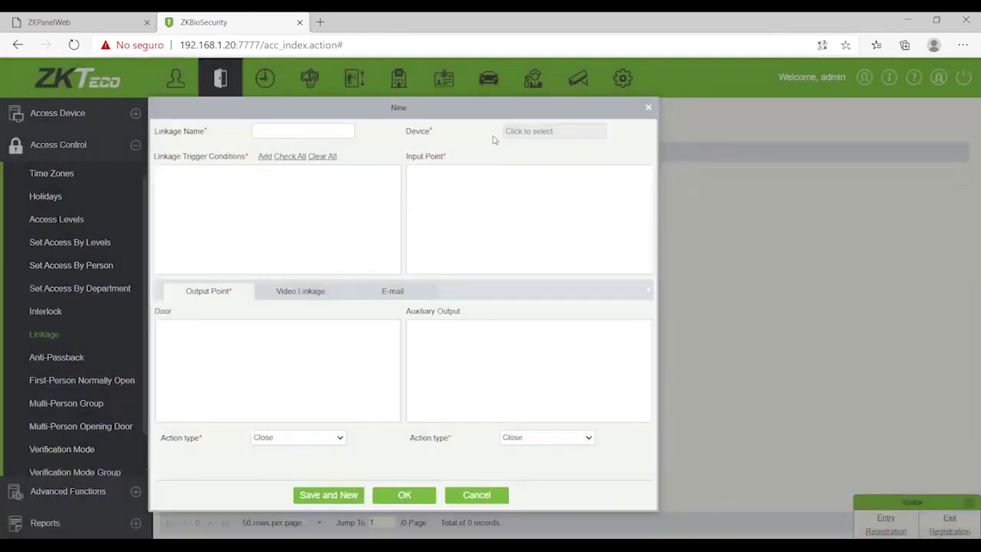
click(542, 132)
click(215, 249)
click(488, 296)
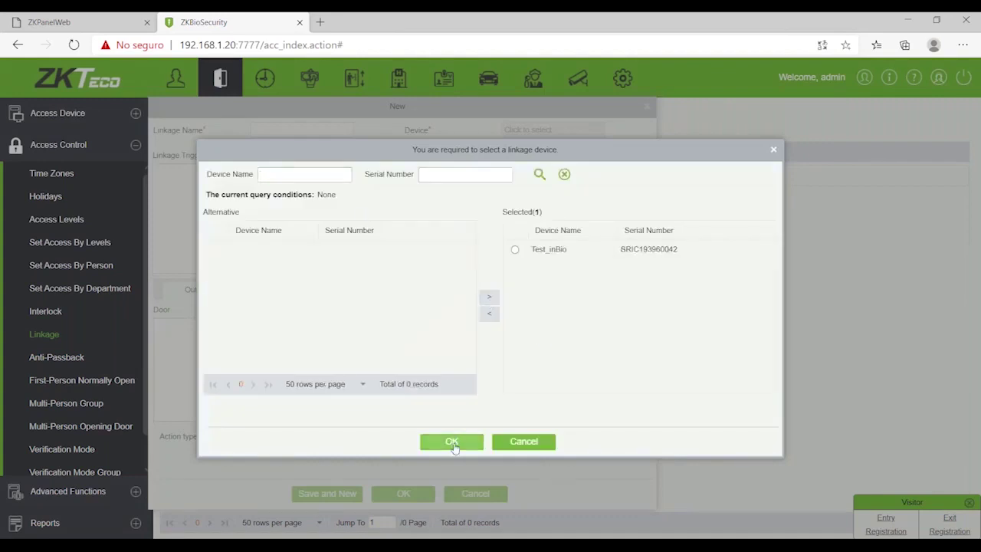
click(454, 447)
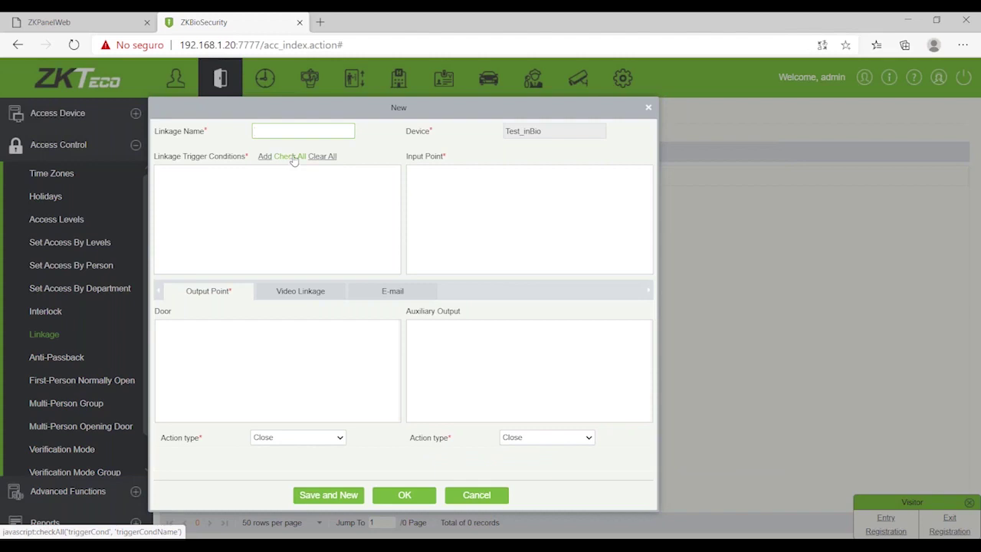
Step: Add Auxiliary Input Shorted (Closed) as the linkage trigger condition
click(268, 158)
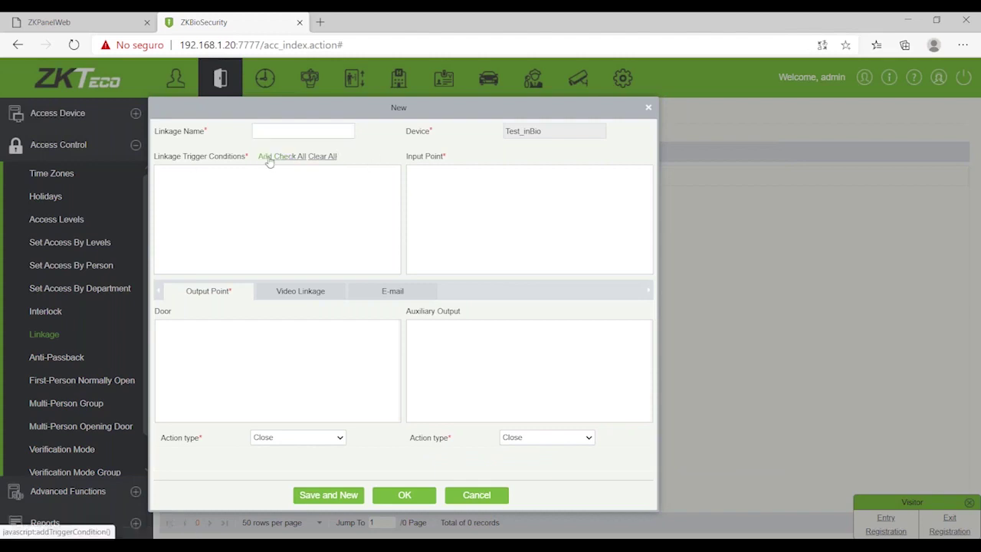
scroll(234, 284, down, 15)
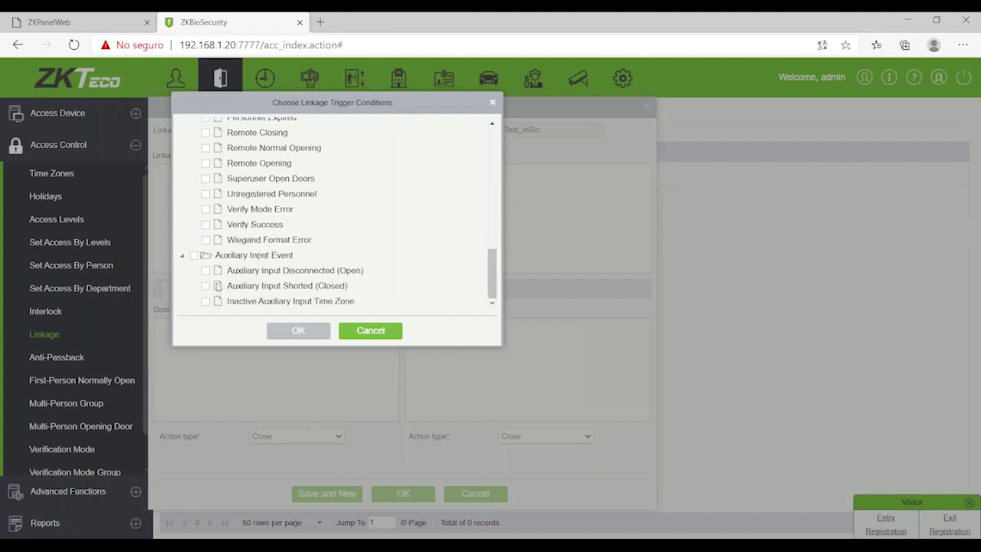
click(206, 286)
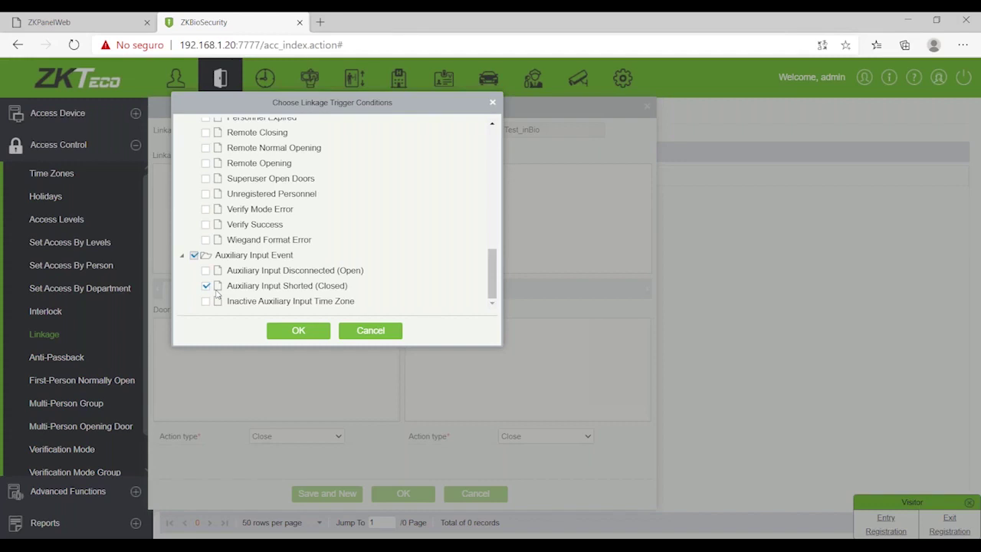
scroll(261, 314, up, 1)
click(314, 332)
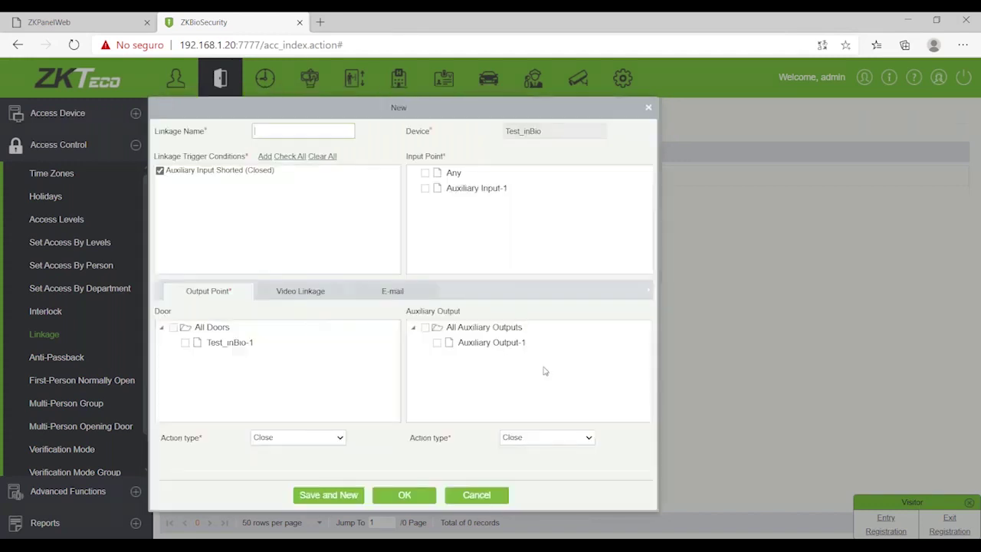
Step: Check door Test_inBio-1 as the output point instead of All Auxiliary Outputs
click(425, 328)
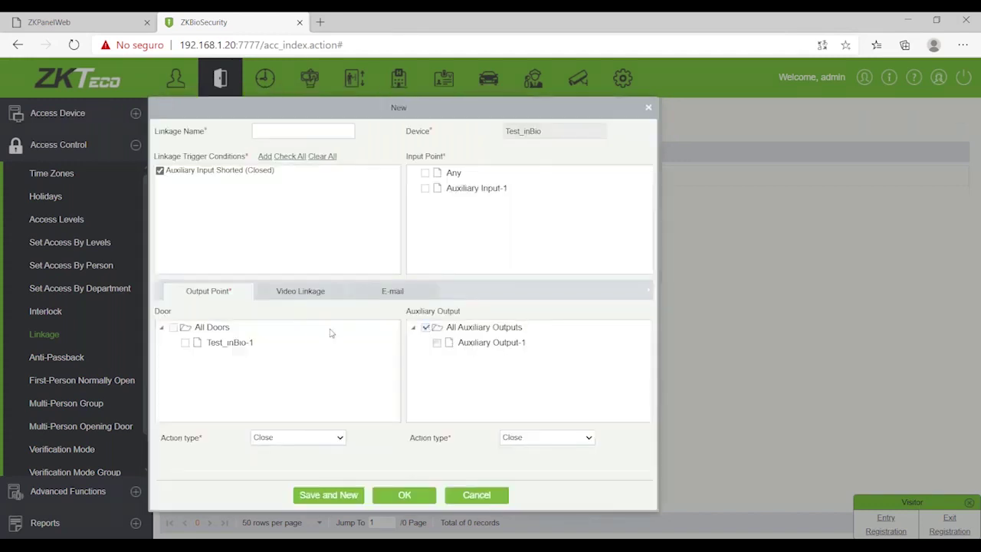
click(186, 342)
click(425, 327)
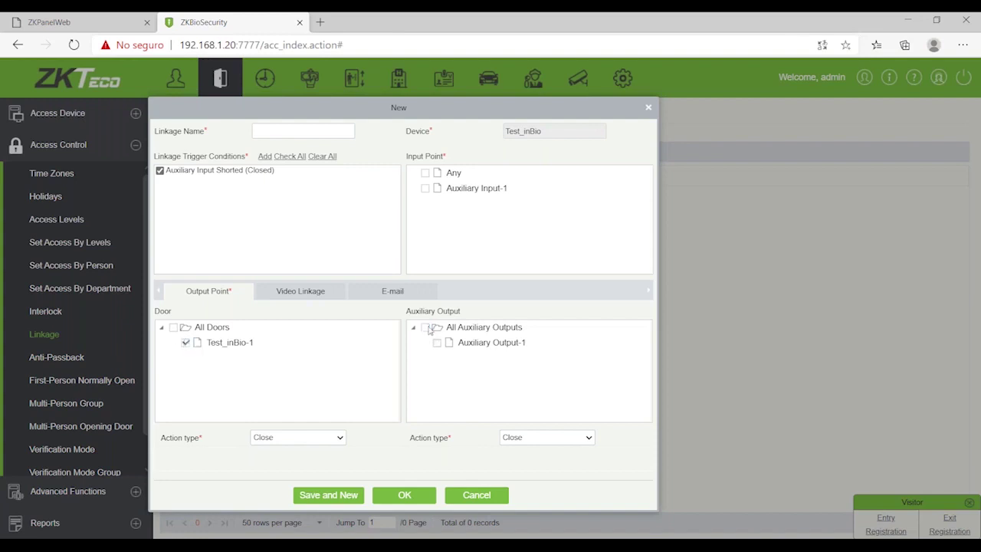